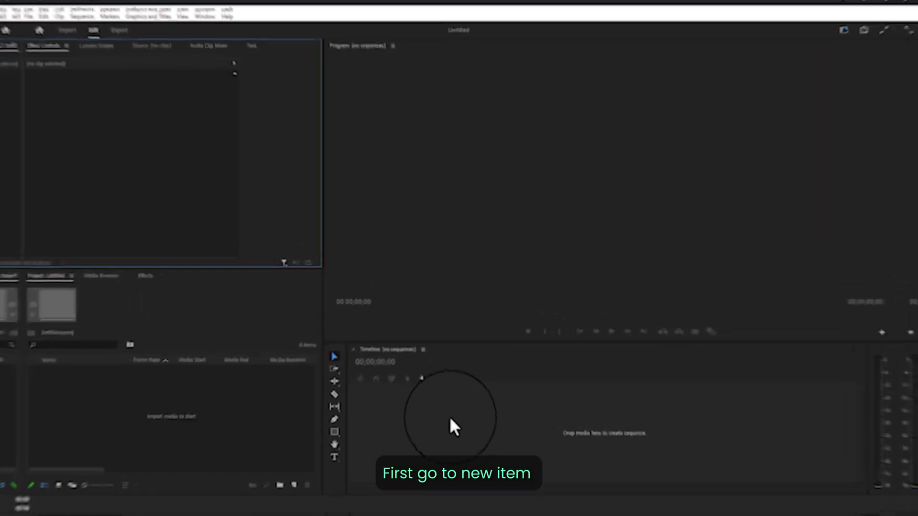
# Create a new sequence with a frame size of 1920 by 1080
pyautogui.click(287, 498)
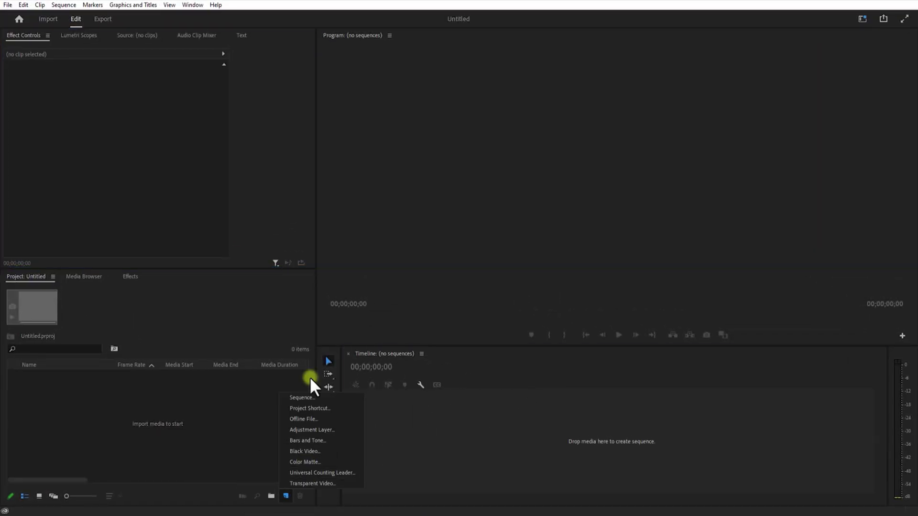
pyautogui.click(302, 397)
pyautogui.click(360, 82)
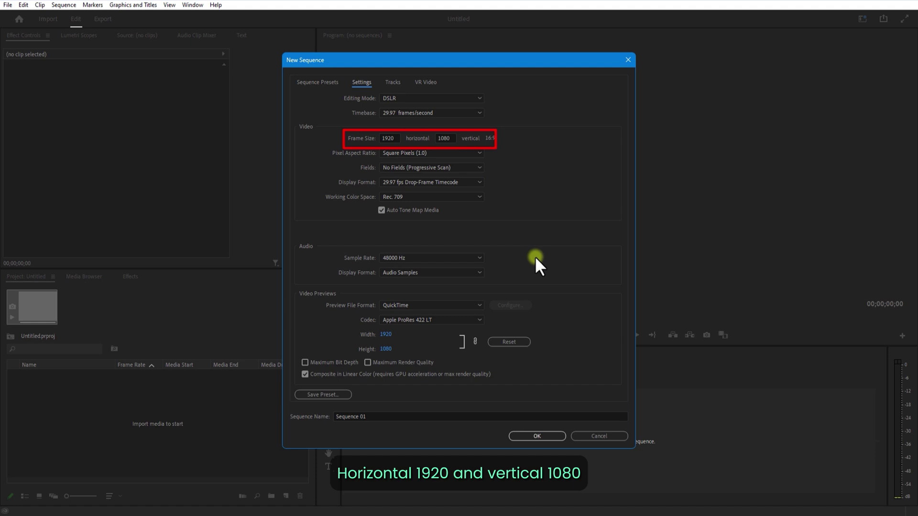
pyautogui.click(537, 436)
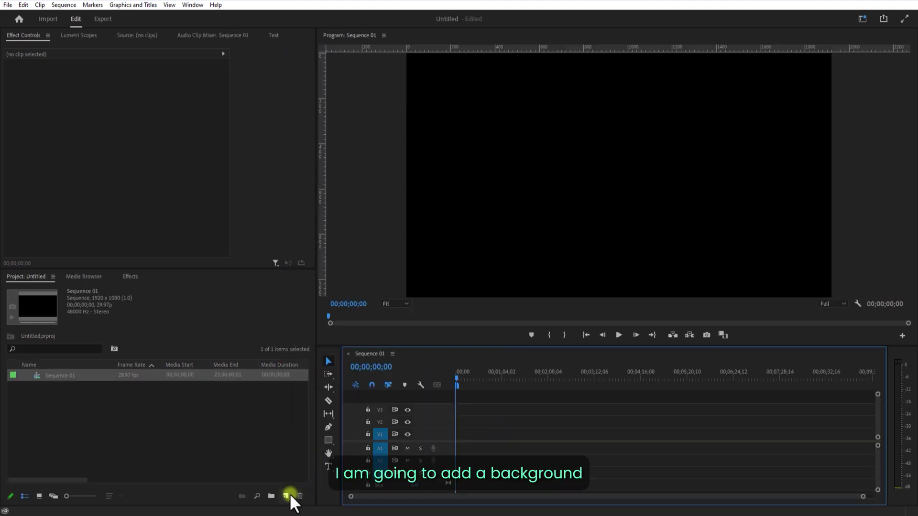
# Create a black 1920 × 1080 color matte named bg and place it at the start of track V1
pyautogui.click(290, 495)
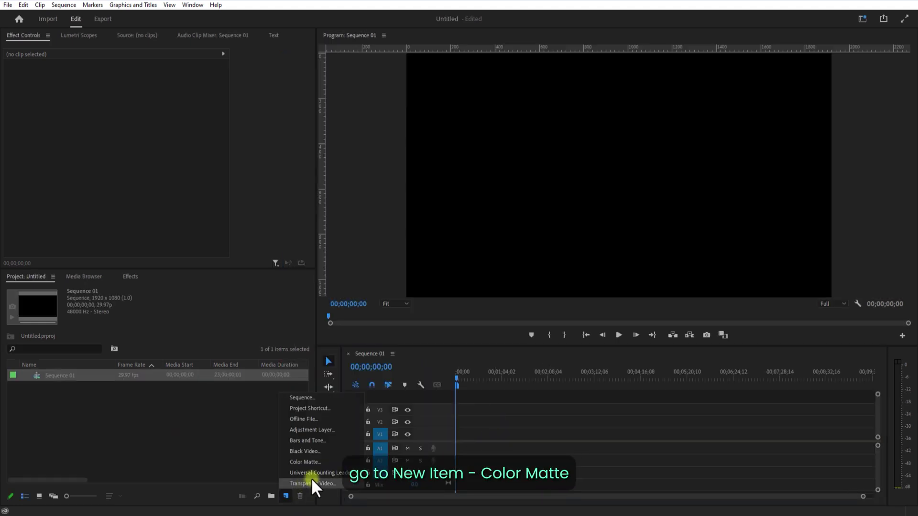
pyautogui.click(320, 461)
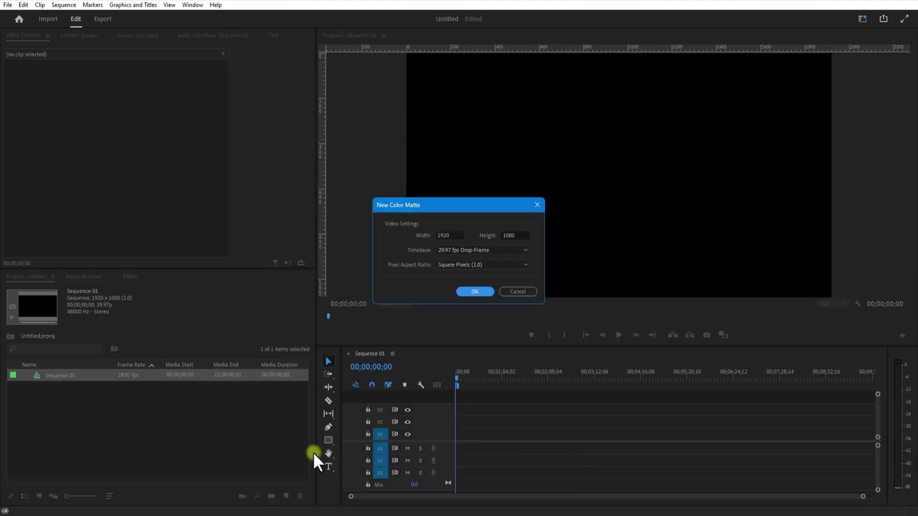
pyautogui.click(483, 292)
pyautogui.click(556, 190)
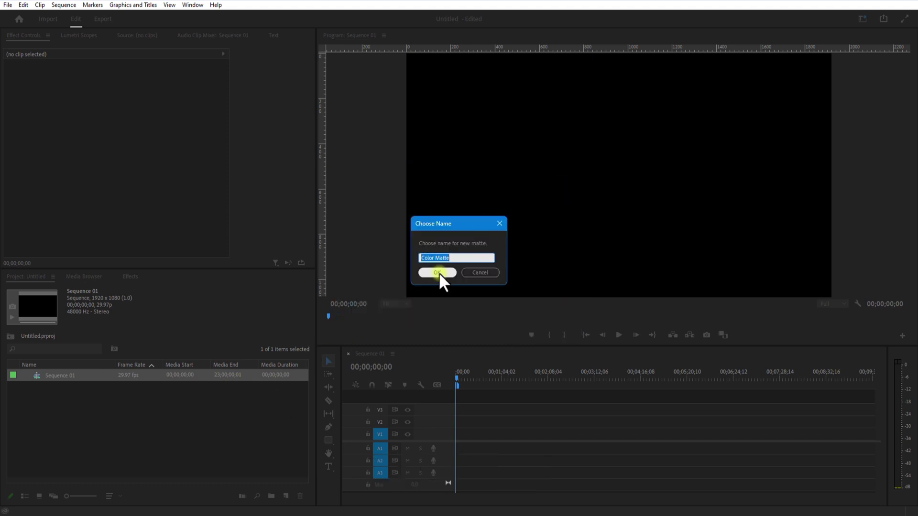
pyautogui.click(439, 272)
pyautogui.moveTo(337, 385); pyautogui.dragTo(462, 434)
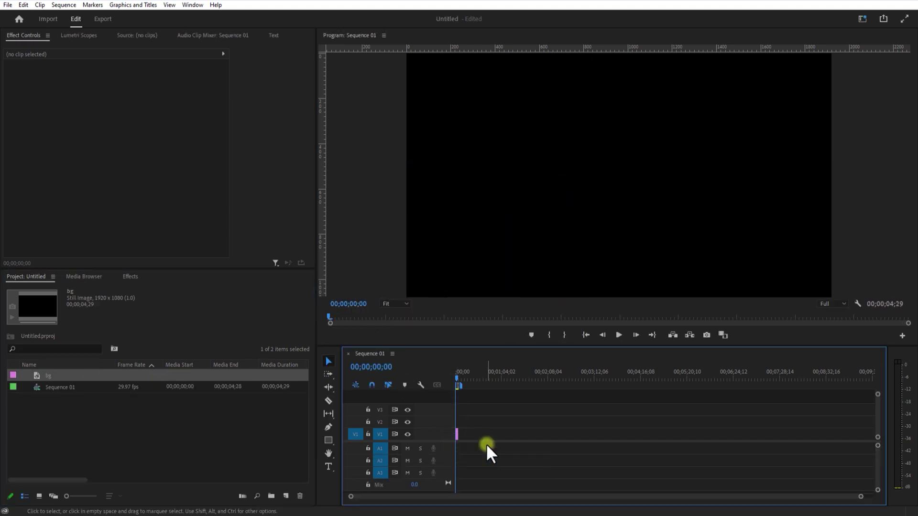
pyautogui.moveTo(862, 496); pyautogui.dragTo(684, 484)
# Find the Ramp video effect and apply it to the bg clip
pyautogui.click(130, 276)
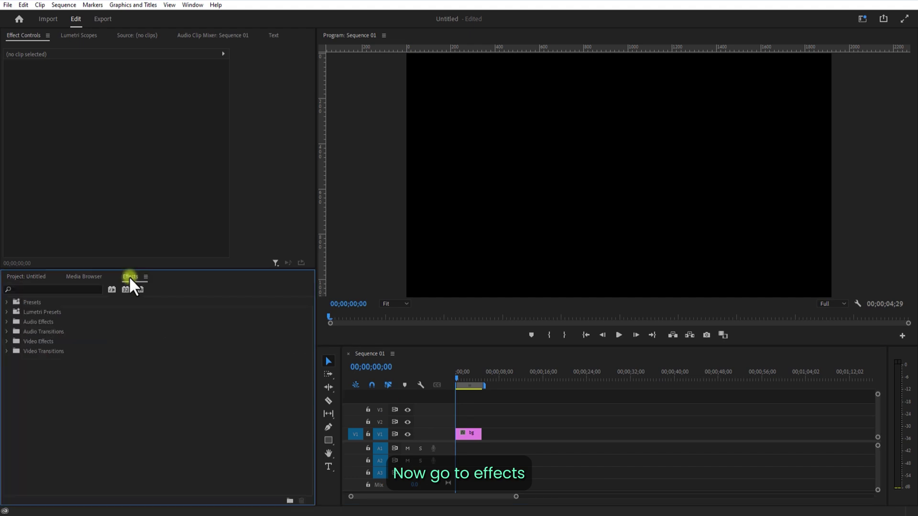
pyautogui.click(69, 288)
pyautogui.write('ramp')
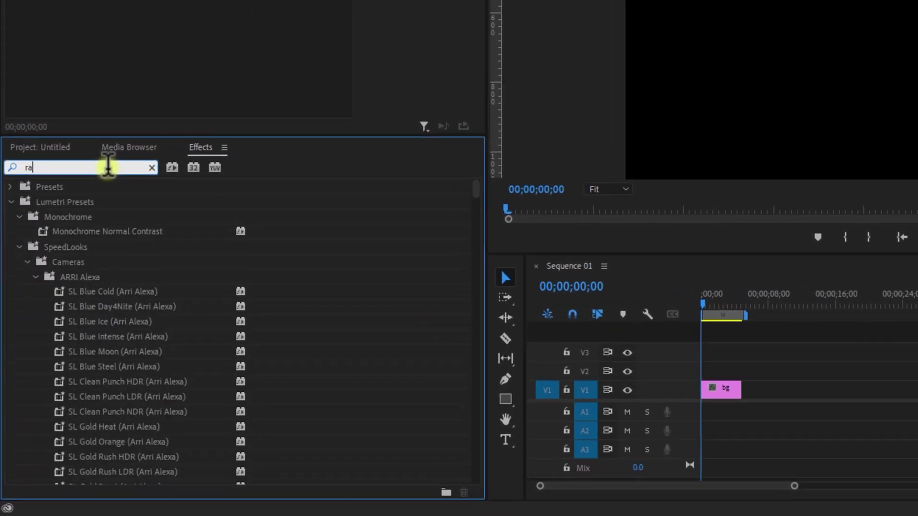
pyautogui.moveTo(63, 278); pyautogui.dragTo(722, 389)
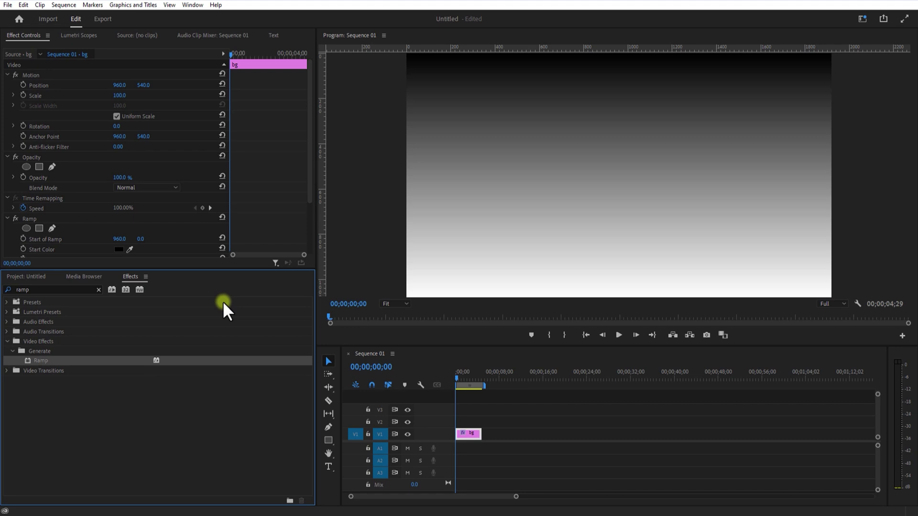
# Set the ramp shape of the bg clip's Ramp effect to Radial Ramp
pyautogui.moveTo(340, 162); pyautogui.dragTo(340, 203)
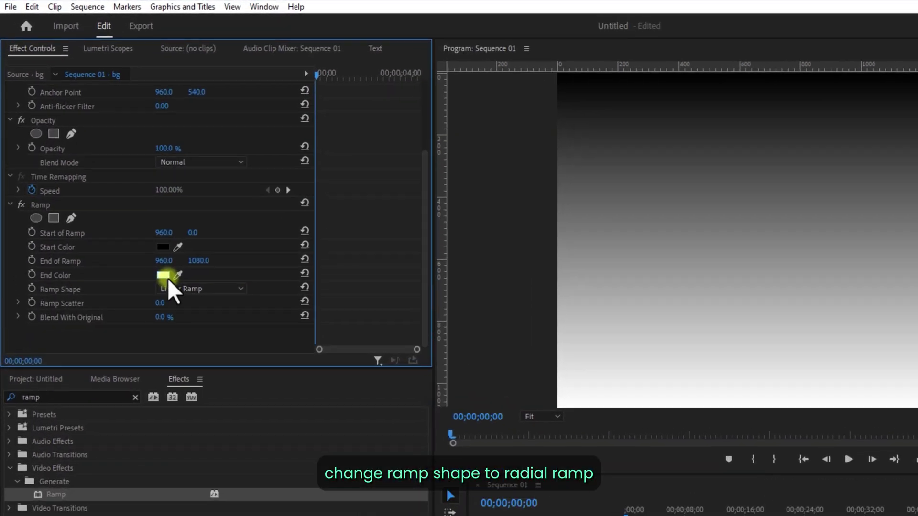
pyautogui.click(182, 289)
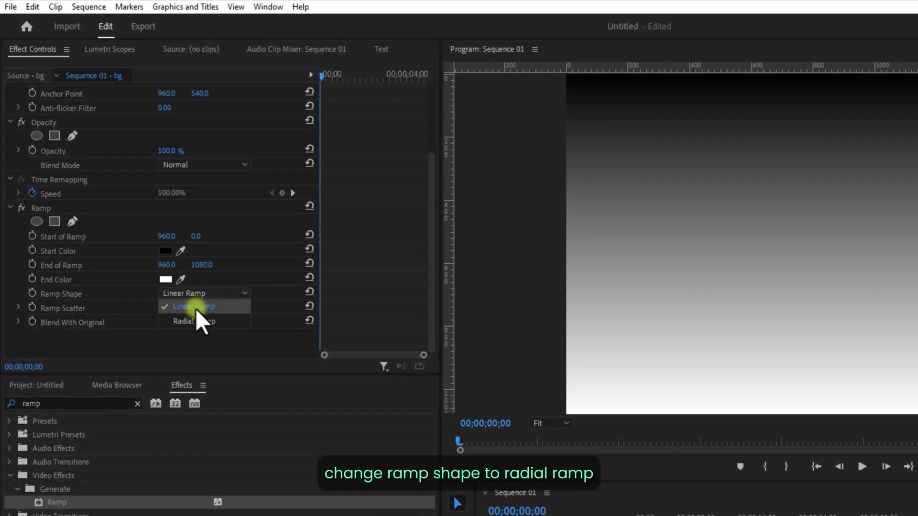
pyautogui.click(196, 309)
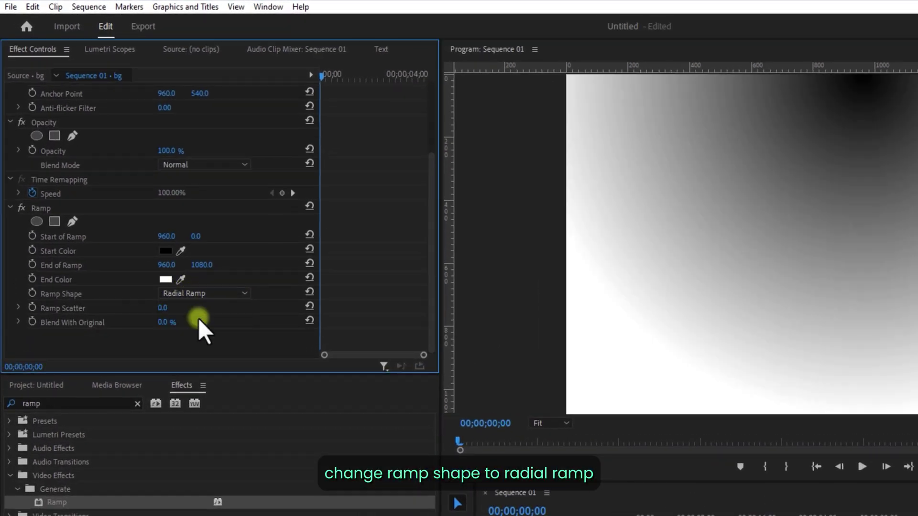
# Set the ramp's end color to a medium grey and its start color to the slightly lighter grey 878585
pyautogui.click(170, 282)
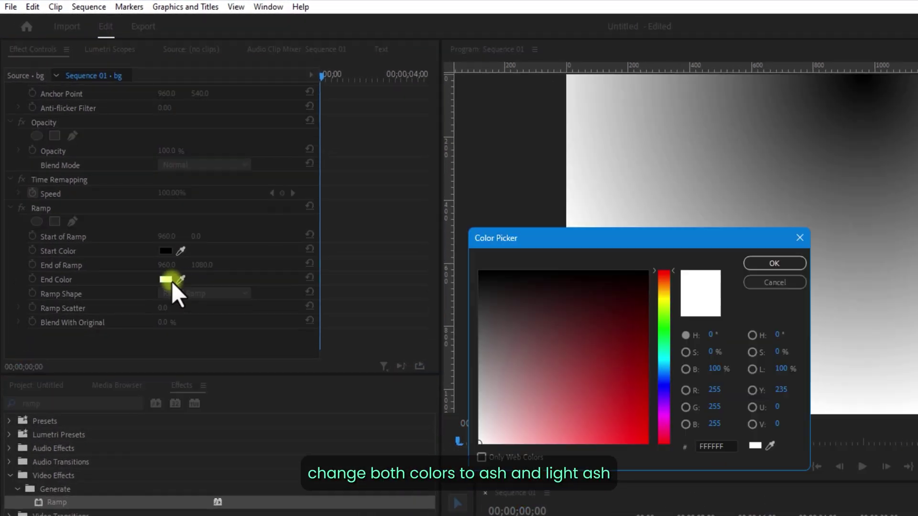
pyautogui.click(480, 346)
pyautogui.click(776, 281)
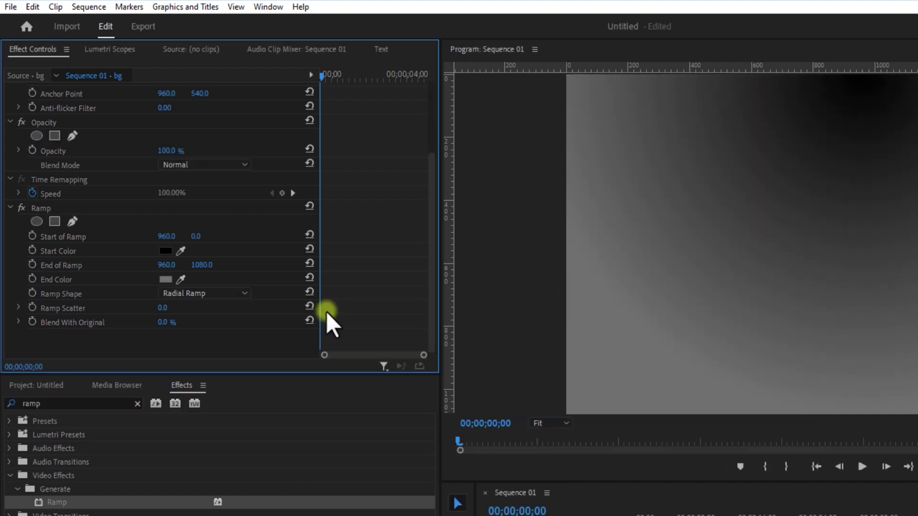
pyautogui.click(165, 252)
pyautogui.click(481, 362)
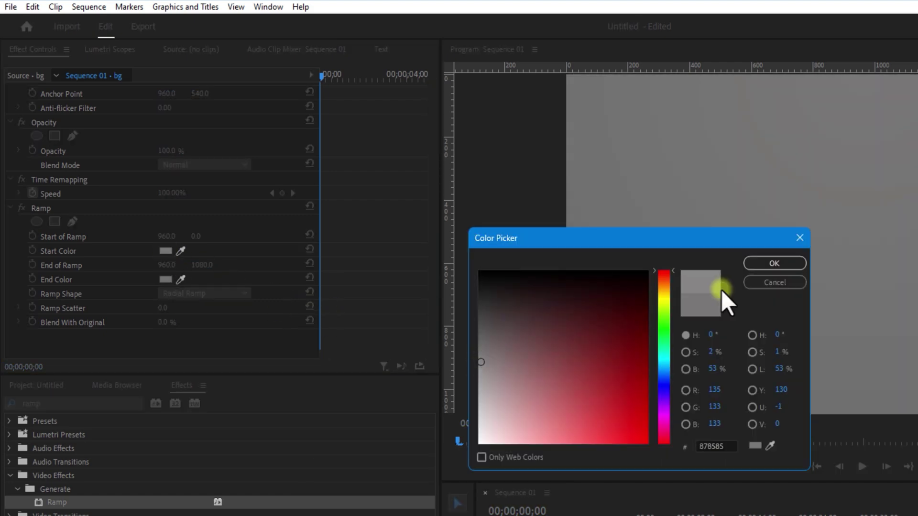
pyautogui.click(756, 264)
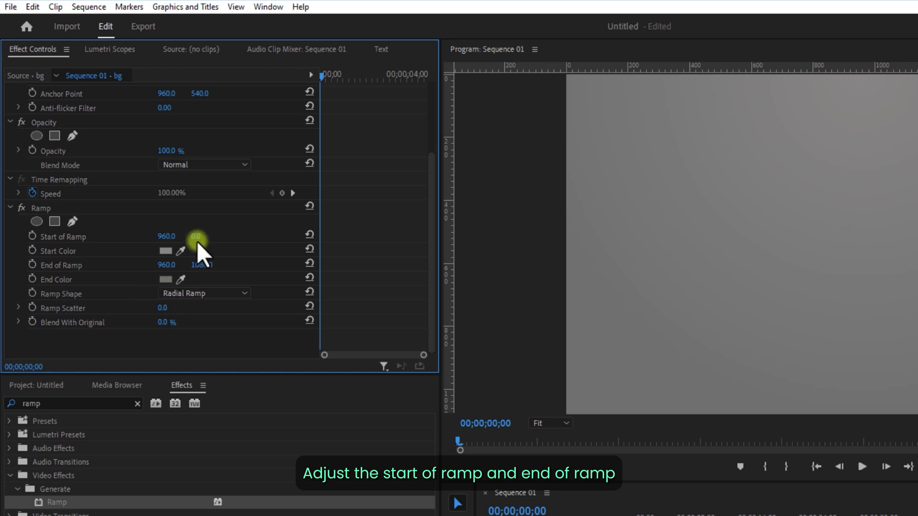
# Adjust the Ramp effect to a start point of 943, 505, a ramp scatter of 190 and a 5% blend with original
pyautogui.moveTo(193, 239); pyautogui.dragTo(548, 283)
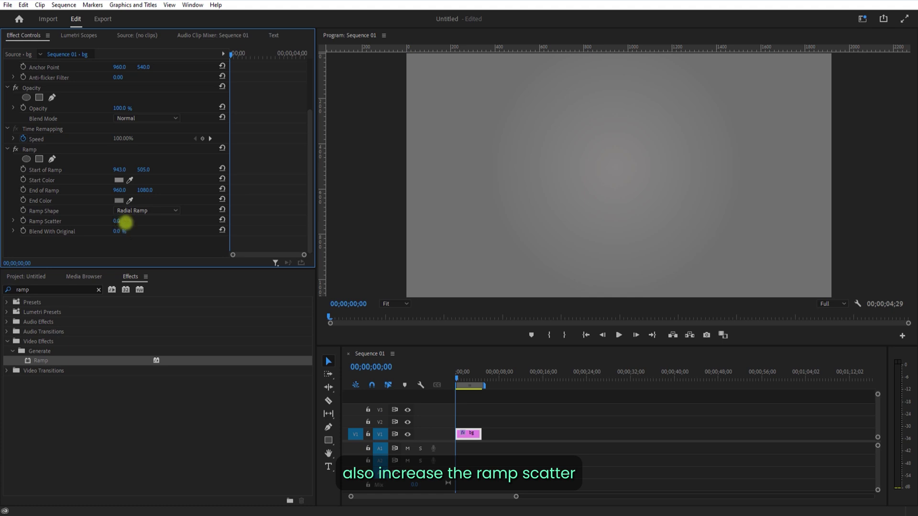
pyautogui.moveTo(120, 221); pyautogui.dragTo(35, 214)
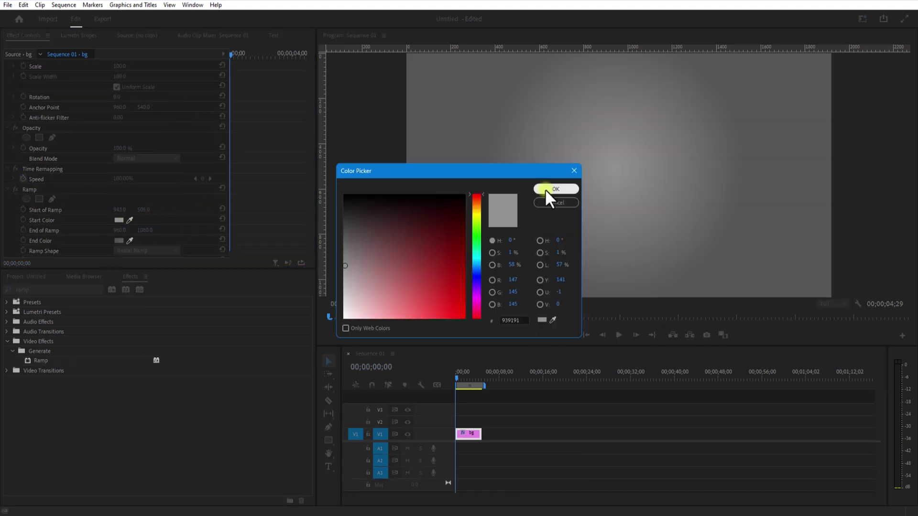
pyautogui.click(551, 189)
pyautogui.moveTo(157, 250); pyautogui.dragTo(152, 250)
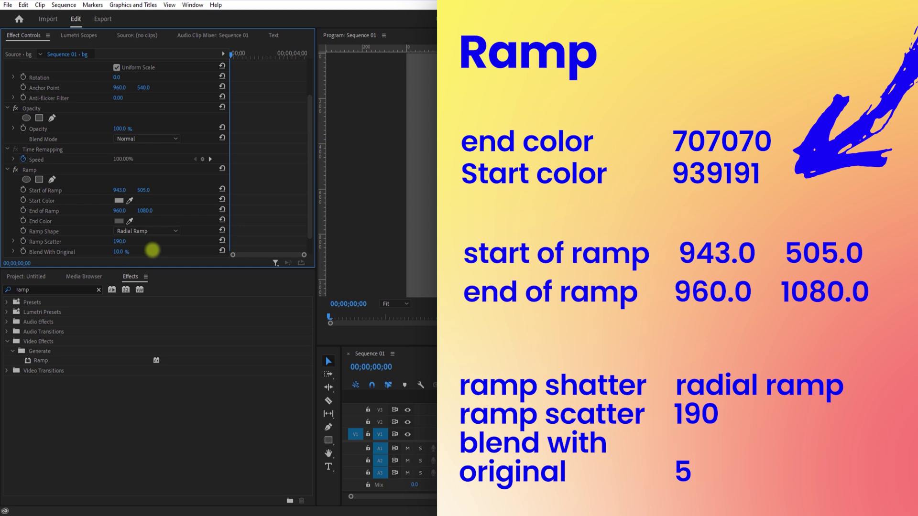
pyautogui.moveTo(152, 250); pyautogui.dragTo(158, 250)
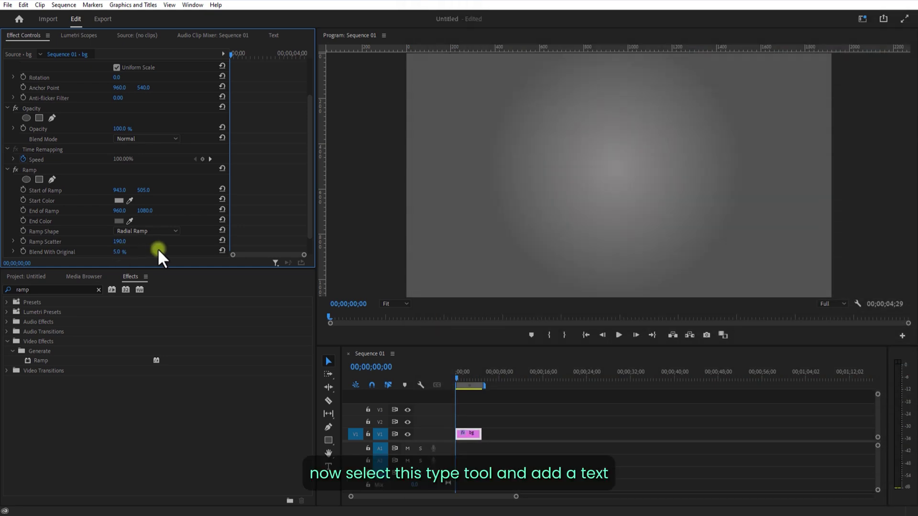
# Add the text APRIL 2024 near the middle of the frame in the Bebas Neue font
pyautogui.click(328, 466)
pyautogui.click(554, 168)
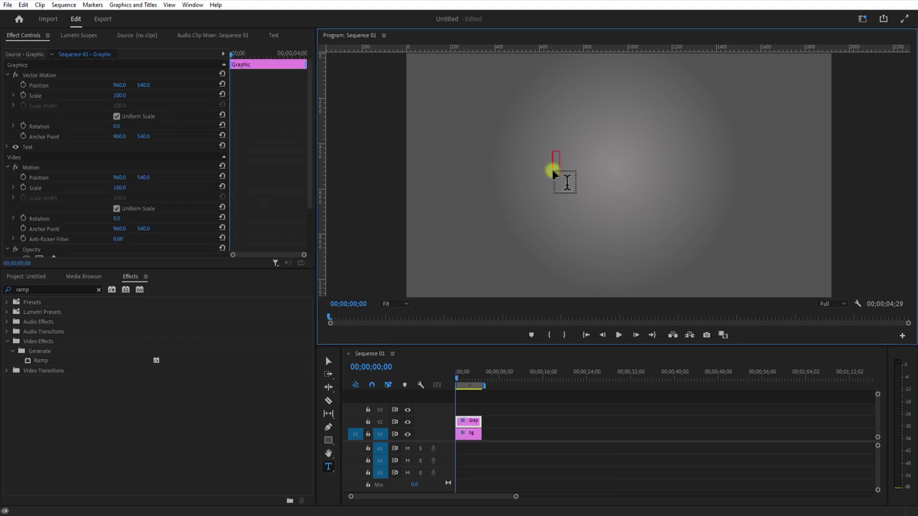
pyautogui.write('APRIL 2024')
pyautogui.click(122, 179)
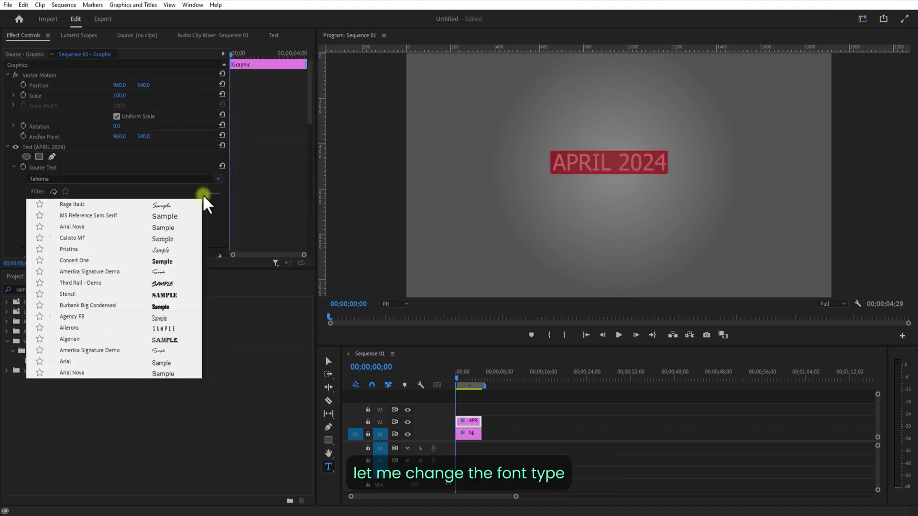
pyautogui.click(109, 207)
pyautogui.click(467, 411)
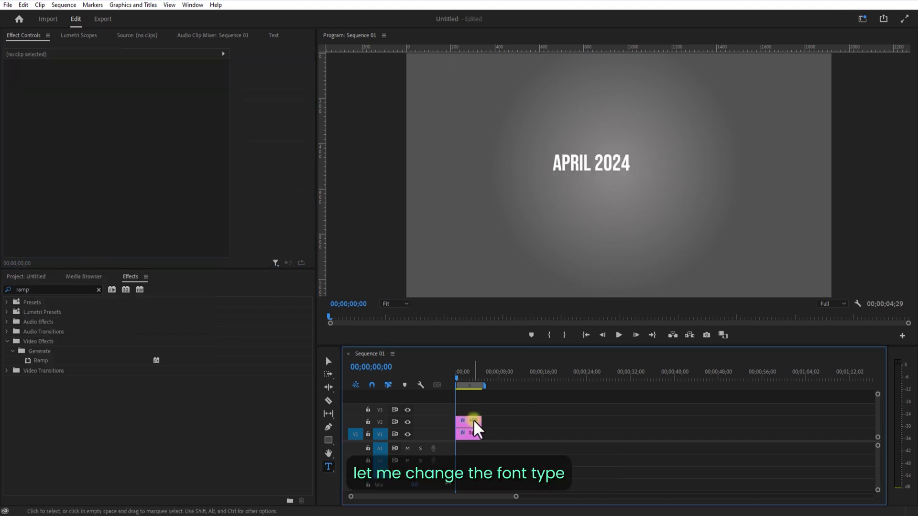
# Center the APRIL 2024 text horizontally and vertically in the frame using Essential Graphics
pyautogui.click(474, 421)
pyautogui.click(241, 168)
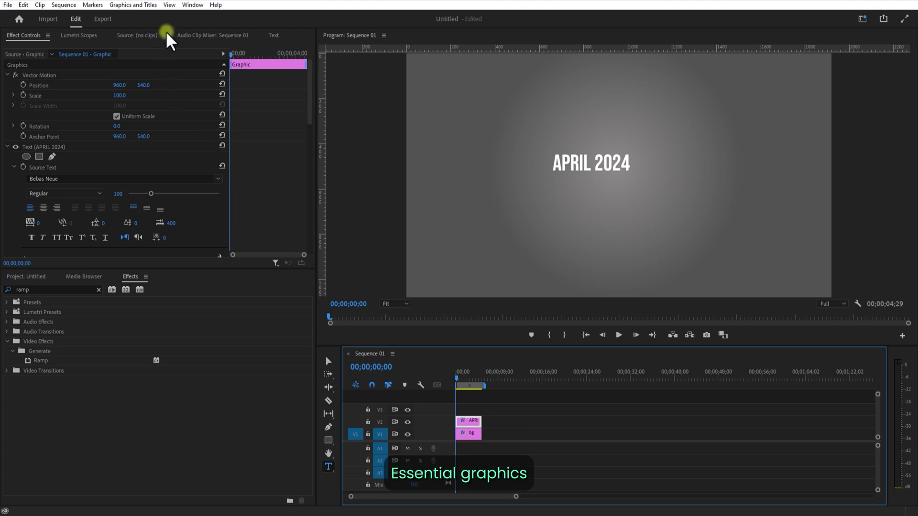
pyautogui.click(193, 4)
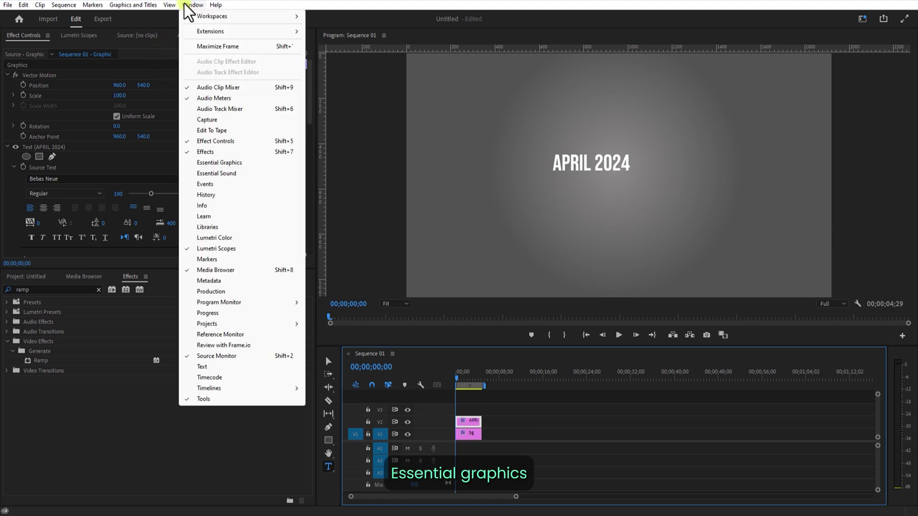
pyautogui.click(229, 163)
pyautogui.click(278, 115)
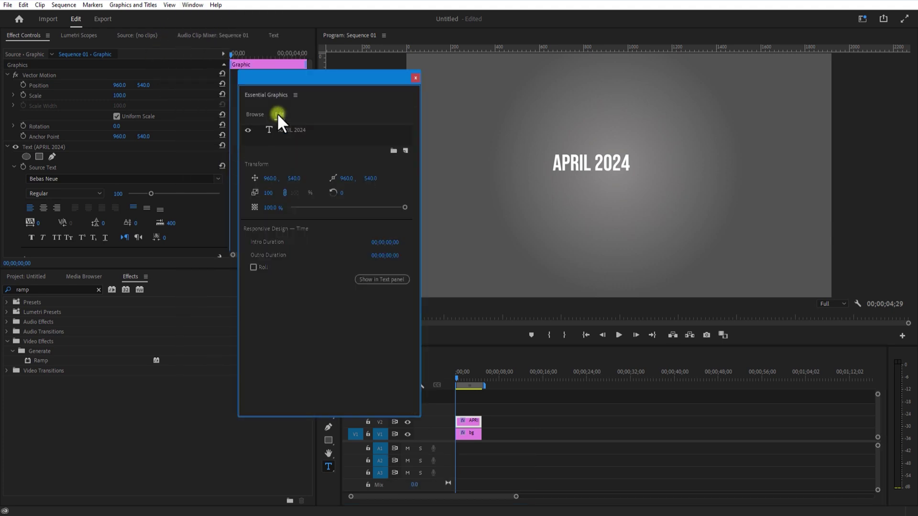
pyautogui.click(282, 129)
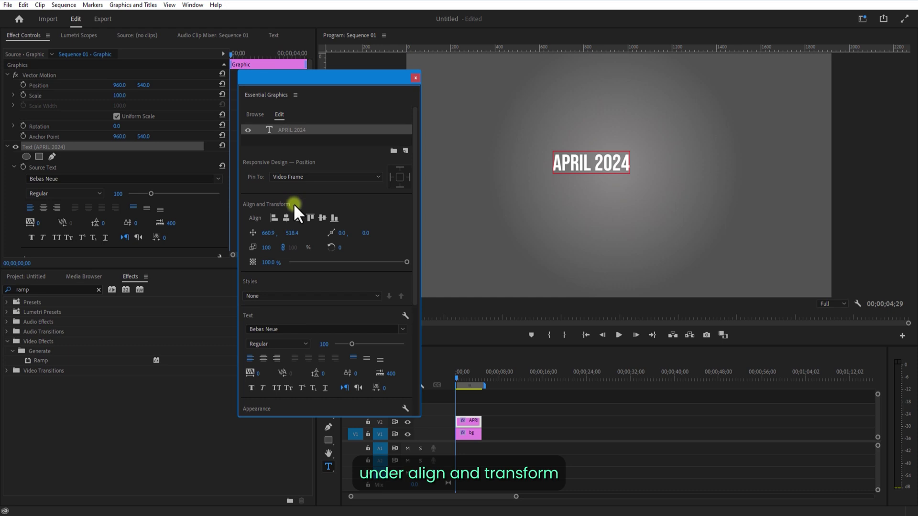
pyautogui.click(286, 217)
pyautogui.click(322, 218)
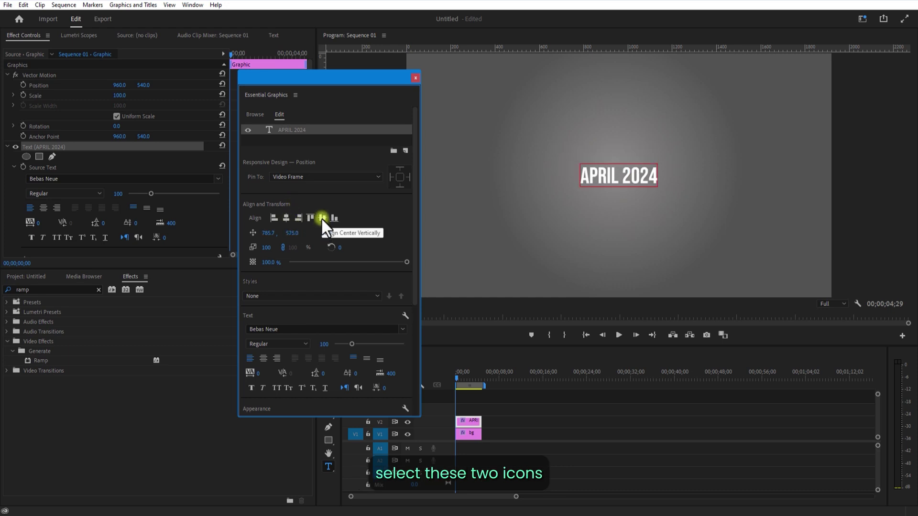
pyautogui.click(416, 78)
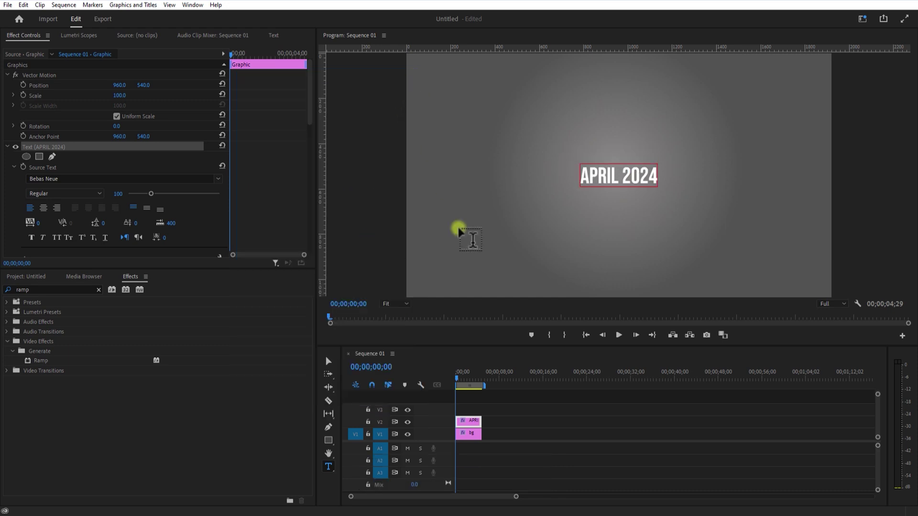
pyautogui.click(509, 427)
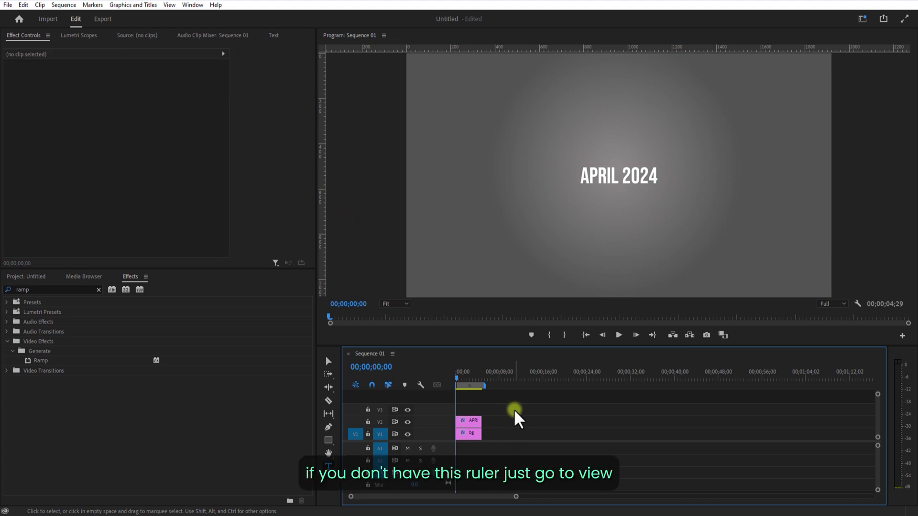
# Place two horizontal and two vertical ruler guides along the edges of the APRIL 2024 text
pyautogui.click(344, 87)
pyautogui.click(170, 5)
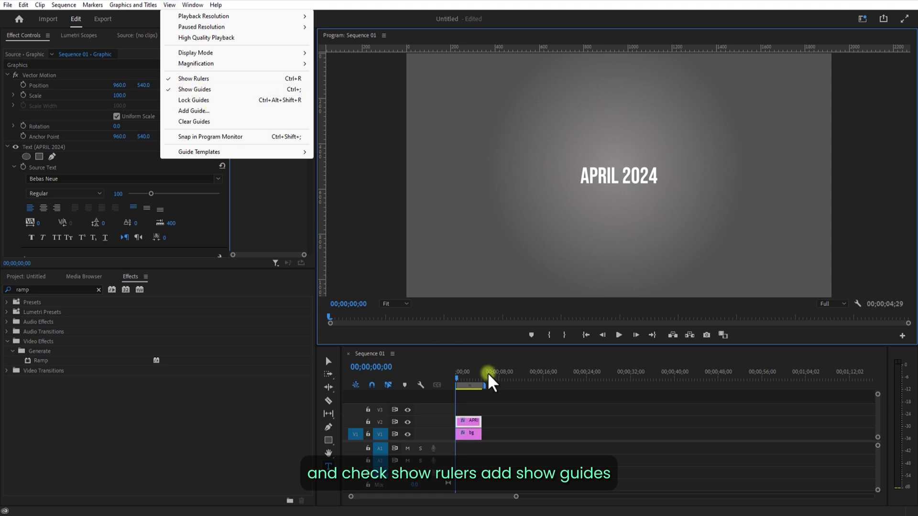
pyautogui.click(527, 410)
pyautogui.press('t')
pyautogui.moveTo(644, 48); pyautogui.dragTo(651, 183)
pyautogui.moveTo(320, 113); pyautogui.dragTo(580, 191)
pyautogui.moveTo(321, 233); pyautogui.dragTo(657, 233)
pyautogui.click(511, 412)
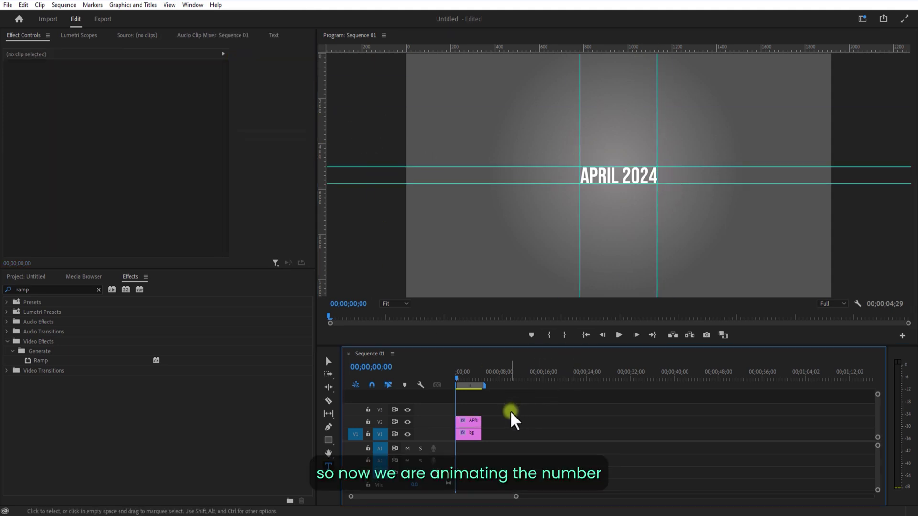
# Add a separate text layer reading 2 below and to the left of the APRIL 2024 text
pyautogui.click(477, 220)
pyautogui.hotkey('ctrl', 't')
pyautogui.write('2')
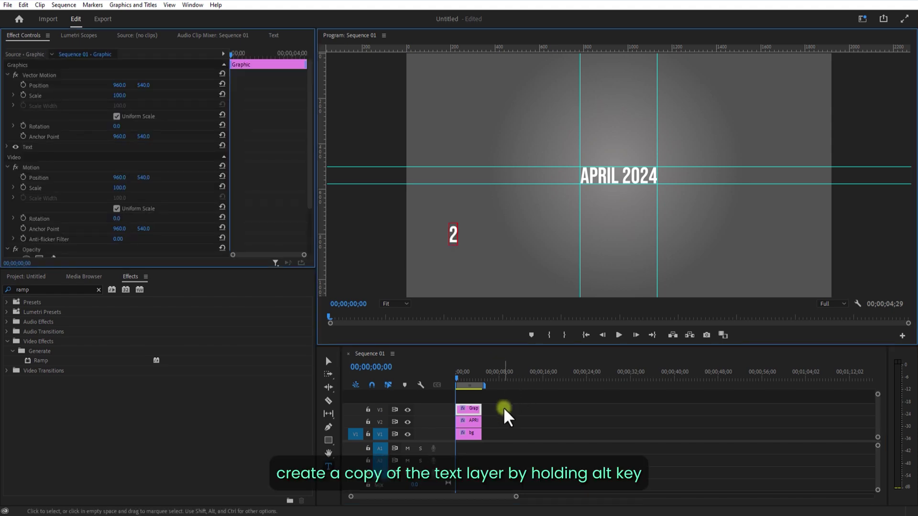
pyautogui.click(504, 411)
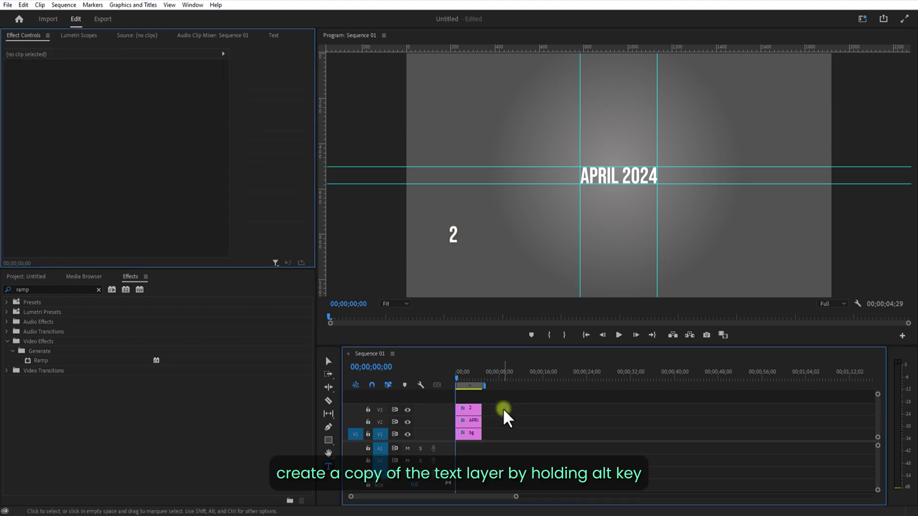
# Duplicate the 2 layer, change the copy's text to 9, and shift it beside the 2 at horizontal Vector Motion position 1002
pyautogui.moveTo(469, 410); pyautogui.dragTo(469, 396)
pyautogui.doubleClick(452, 234)
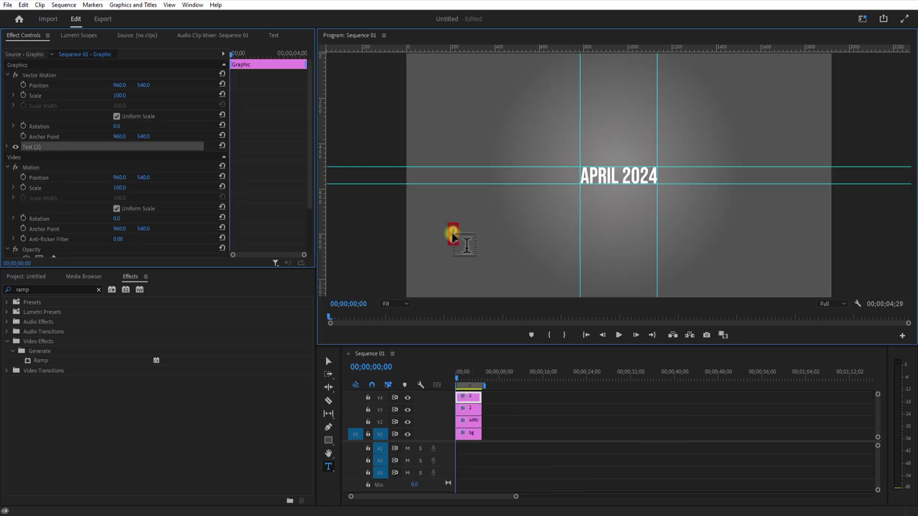
pyautogui.write('9')
pyautogui.click(513, 410)
pyautogui.click(469, 398)
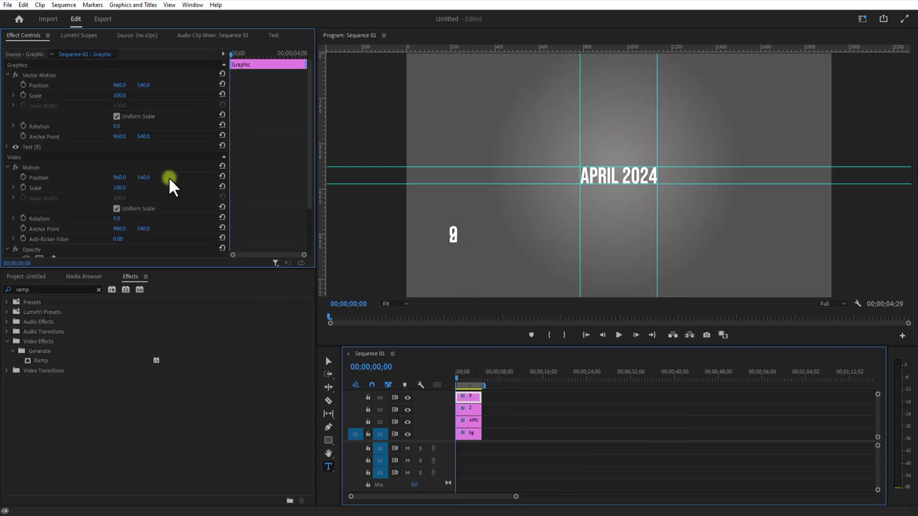
pyautogui.moveTo(123, 86); pyautogui.dragTo(159, 99)
# Add a text layer reading 3 below the 29 and align it under the 2 at horizontal Vector Motion position 825
pyautogui.moveTo(494, 347); pyautogui.dragTo(490, 310)
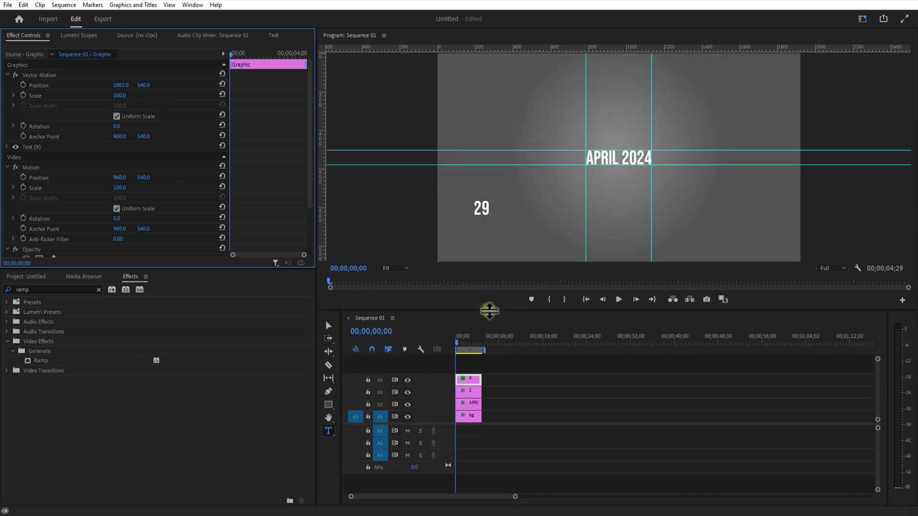
pyautogui.click(504, 384)
pyautogui.click(501, 236)
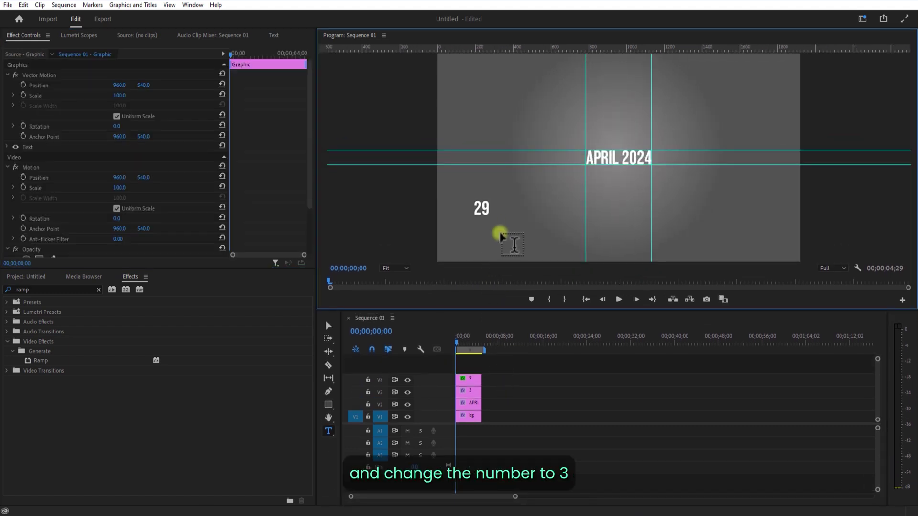
pyautogui.write('3')
pyautogui.press('Escape')
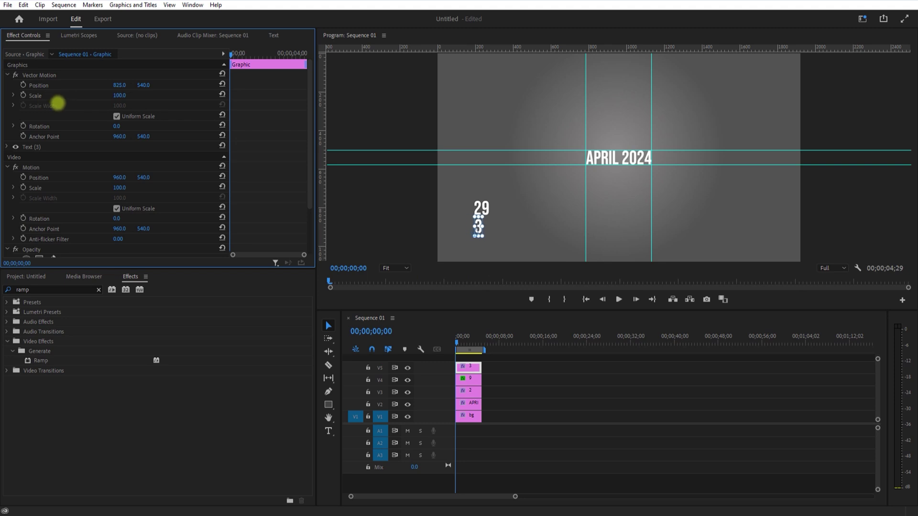
pyautogui.click(496, 374)
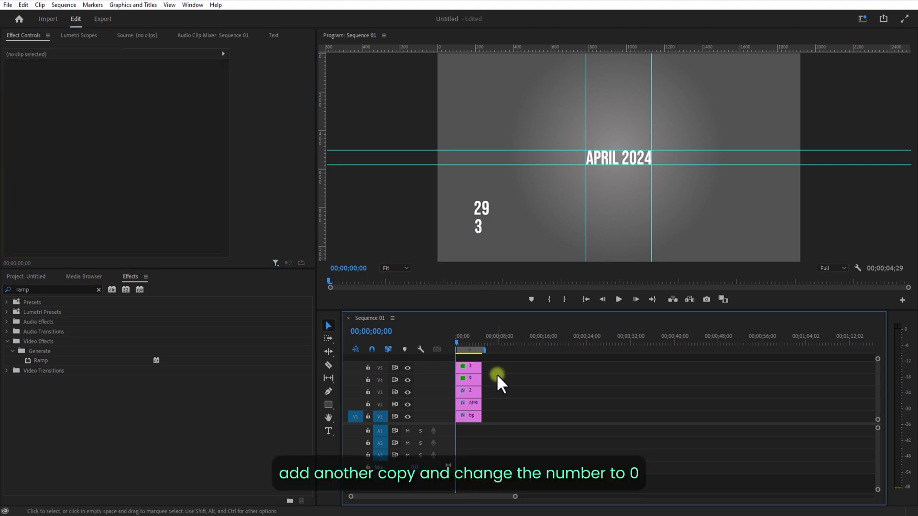
# Add a text layer reading 0 and place it beside the 3 at horizontal Vector Motion position 872
pyautogui.click(329, 431)
pyautogui.click(499, 234)
pyautogui.write('0')
pyautogui.click(412, 363)
pyautogui.click(469, 356)
pyautogui.moveTo(119, 86); pyautogui.dragTo(77, 107)
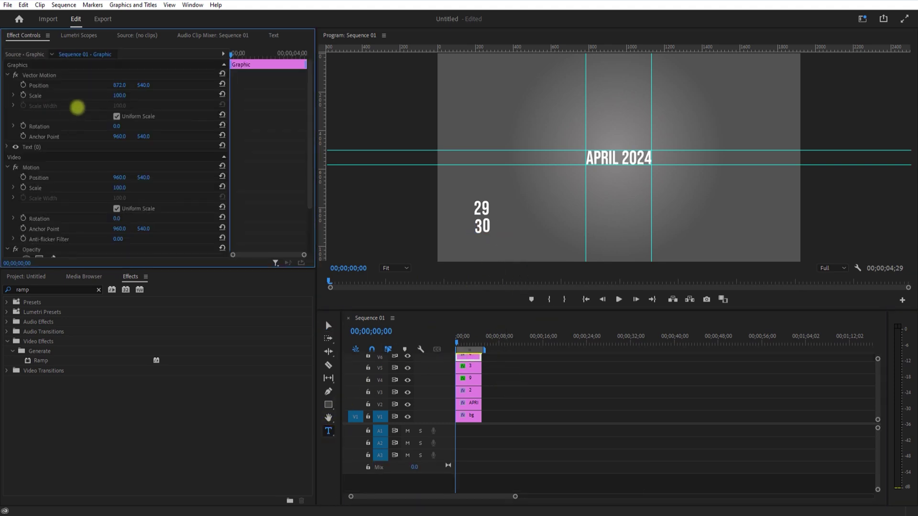
# Nest the four number layers into a sequence named NUMBERS
pyautogui.moveTo(491, 395); pyautogui.dragTo(460, 358)
pyautogui.rightClick(467, 366)
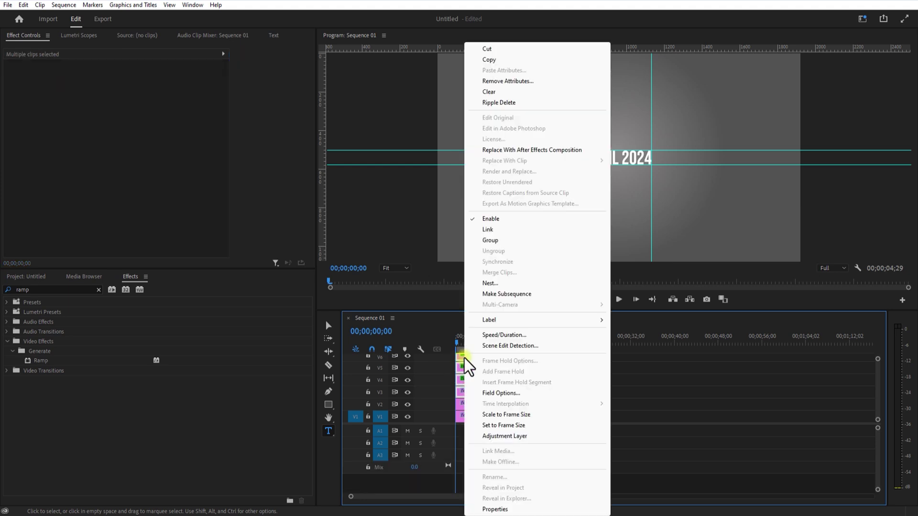
pyautogui.click(495, 282)
pyautogui.write('NUMBER')
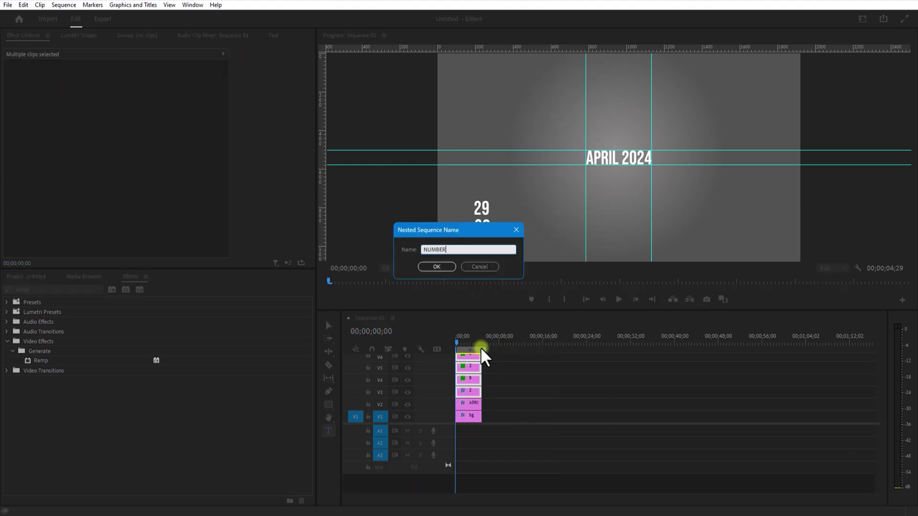
pyautogui.click(437, 267)
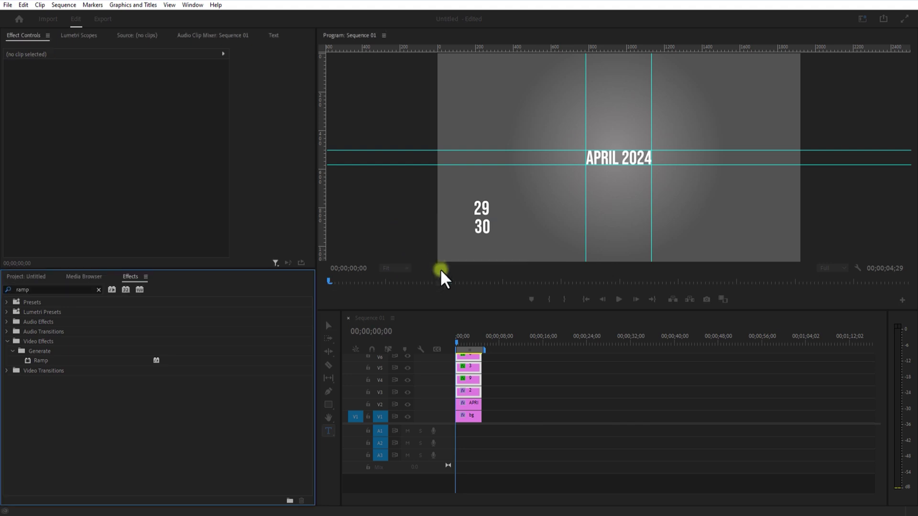
# Move the NUMBERS nest to position 1461, 281 so the 29 sits directly before APRIL 2024
pyautogui.click(471, 392)
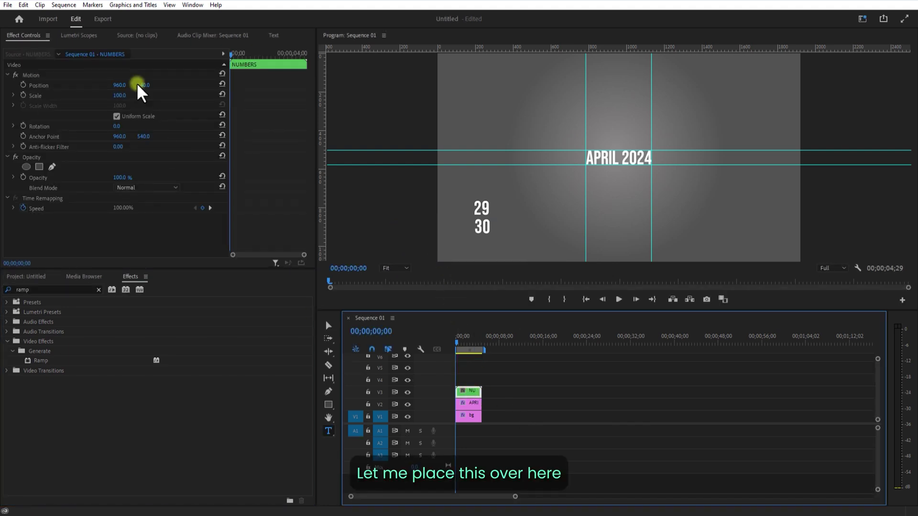
pyautogui.moveTo(142, 85); pyautogui.dragTo(19, 86)
pyautogui.moveTo(120, 85); pyautogui.dragTo(356, 103)
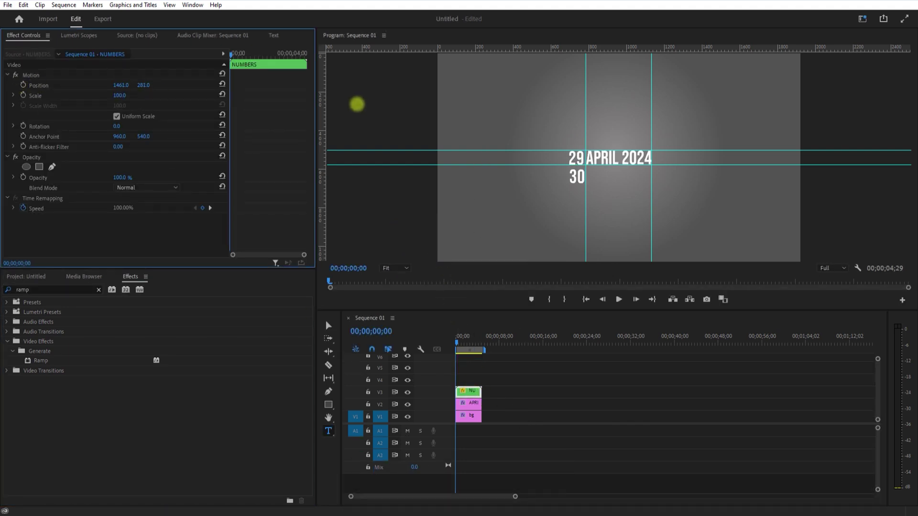
# Open the NUMBERS nested sequence, create a Black Video item, and place it beneath the number layers
pyautogui.doubleClick(460, 392)
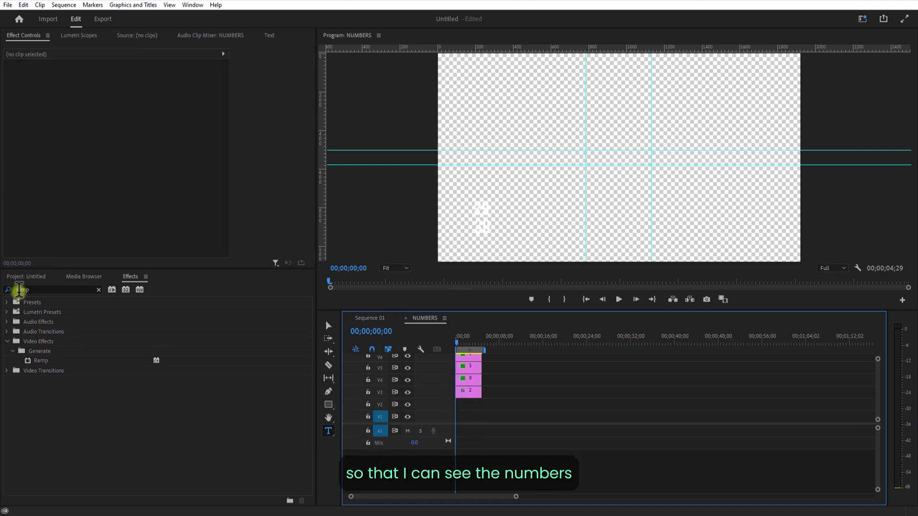
pyautogui.click(17, 279)
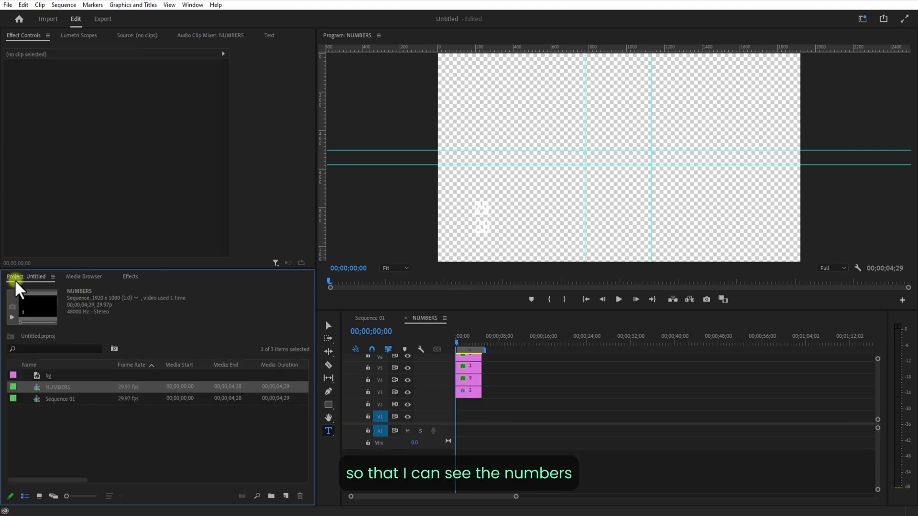
pyautogui.click(287, 497)
pyautogui.click(335, 397)
pyautogui.click(469, 292)
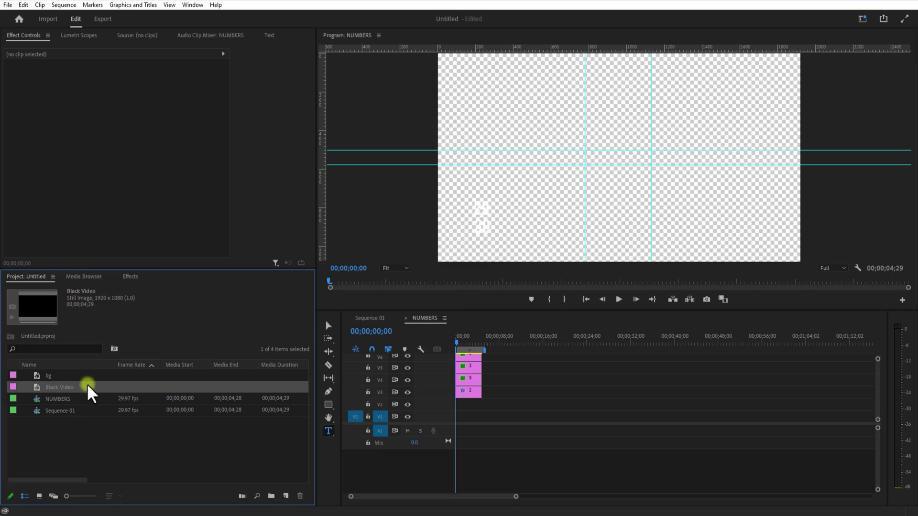
pyautogui.moveTo(88, 388); pyautogui.dragTo(469, 416)
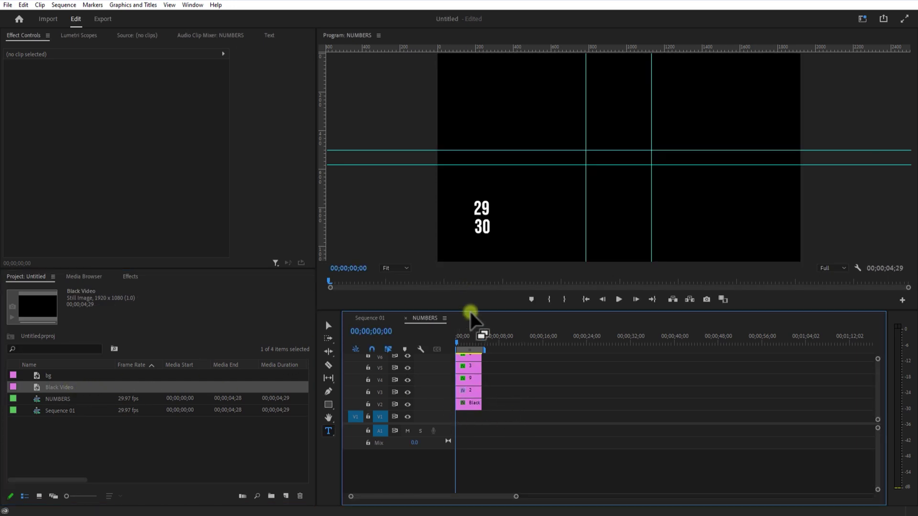
# Keyframe the 9 layer's Vector Motion position at the start, and set its vertical position to 454 at frame 5
pyautogui.moveTo(469, 311); pyautogui.dragTo(470, 271)
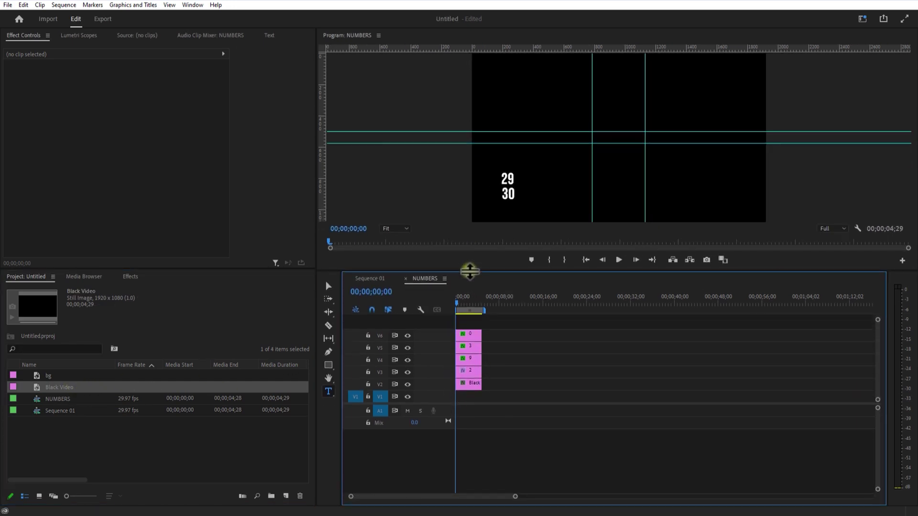
pyautogui.click(468, 359)
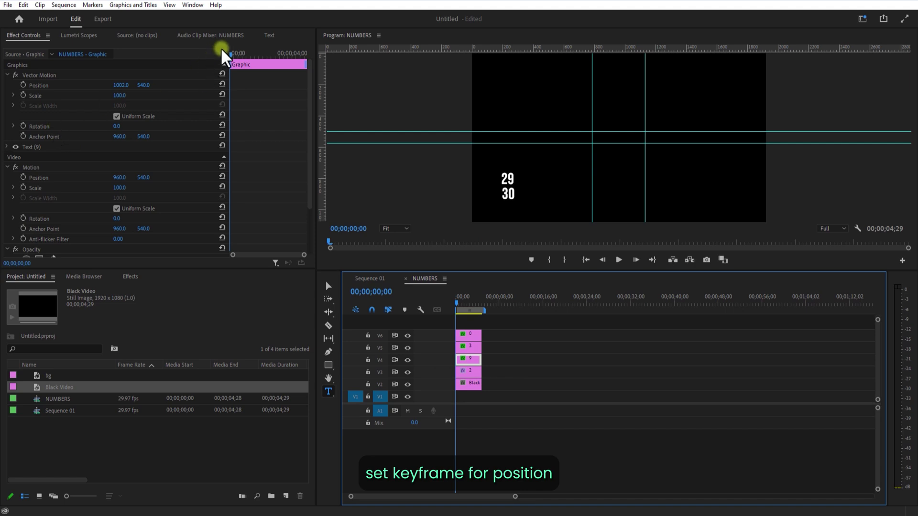
pyautogui.click(23, 85)
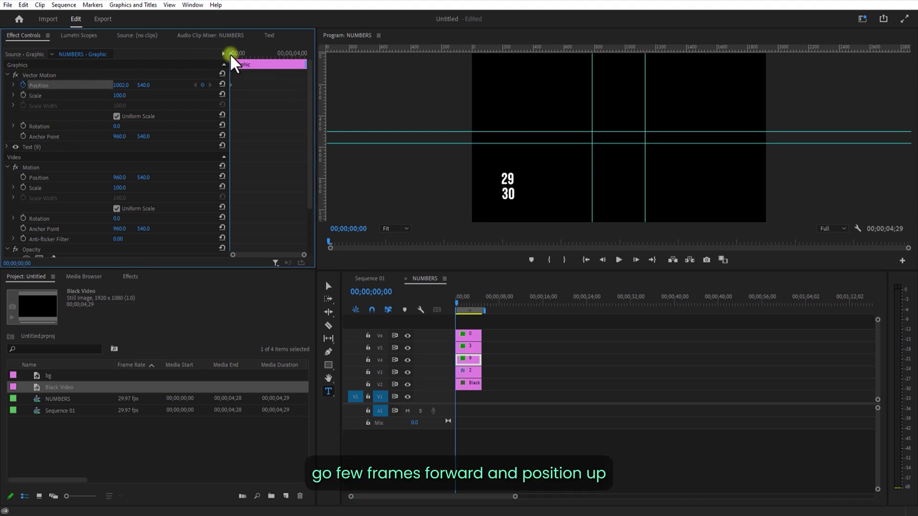
pyautogui.moveTo(231, 53); pyautogui.dragTo(234, 53)
pyautogui.moveTo(143, 85); pyautogui.dragTo(79, 90)
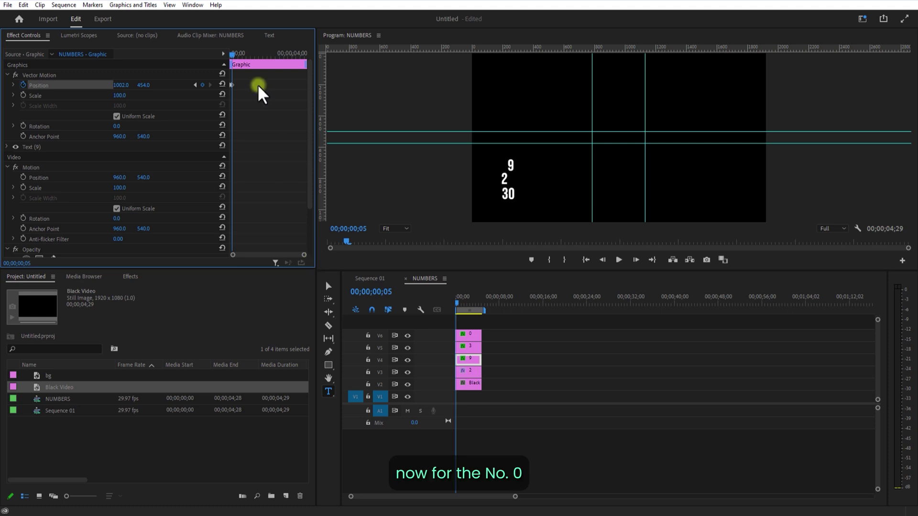
# Keyframe the 0 layer's Vector Motion position at the start, and set its vertical position to 450 at frame 5
pyautogui.click(233, 53)
pyautogui.moveTo(233, 53); pyautogui.dragTo(226, 58)
pyautogui.click(476, 359)
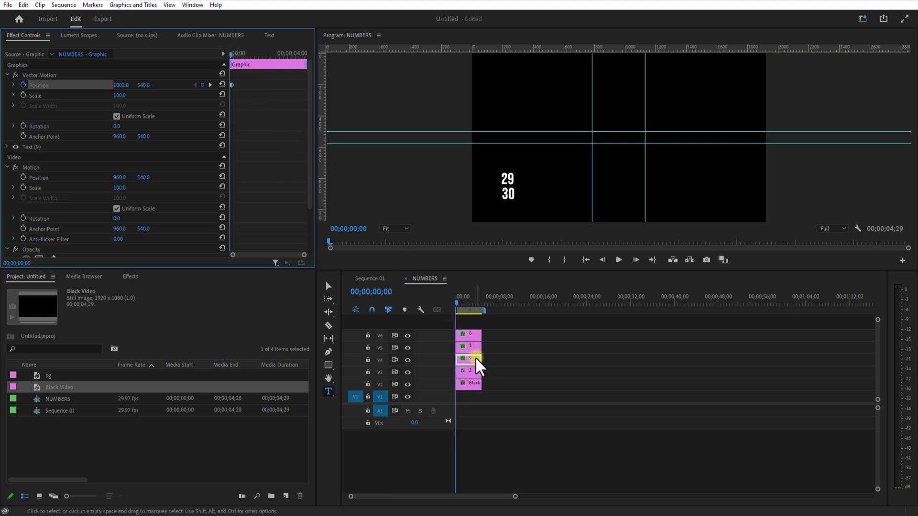
pyautogui.click(469, 335)
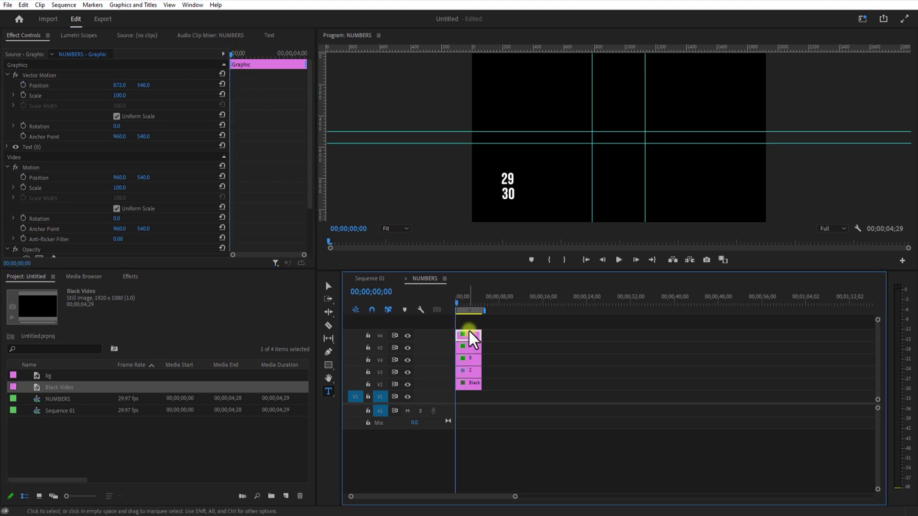
pyautogui.click(24, 84)
pyautogui.moveTo(230, 55); pyautogui.dragTo(233, 56)
pyautogui.moveTo(120, 86); pyautogui.dragTo(79, 96)
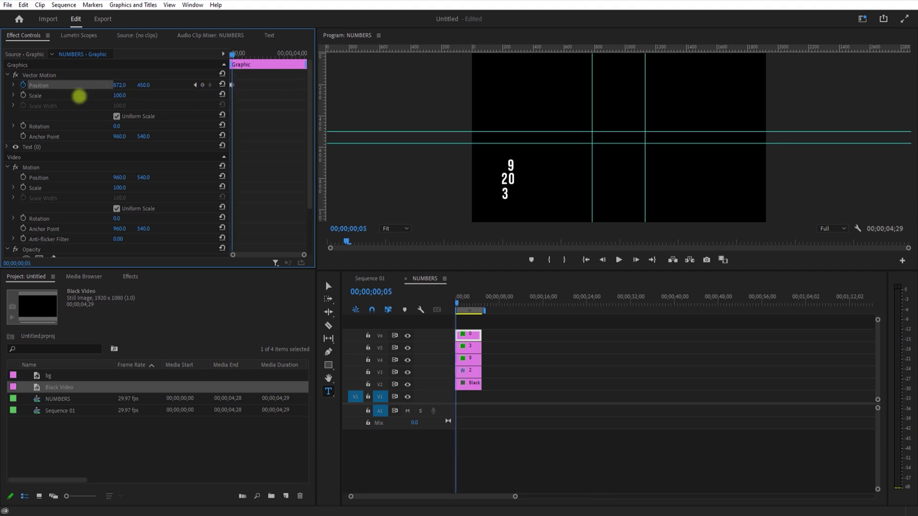
# At the start of the sequence, move the 3 layer above the 2 at vertical Vector Motion position 352
pyautogui.moveTo(459, 303); pyautogui.dragTo(455, 302)
pyautogui.click(469, 348)
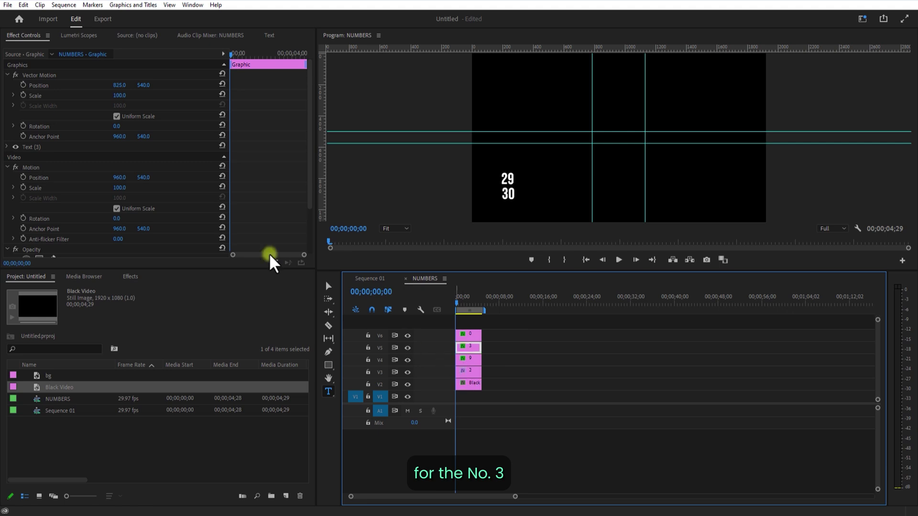
pyautogui.moveTo(143, 85); pyautogui.dragTo(86, 87)
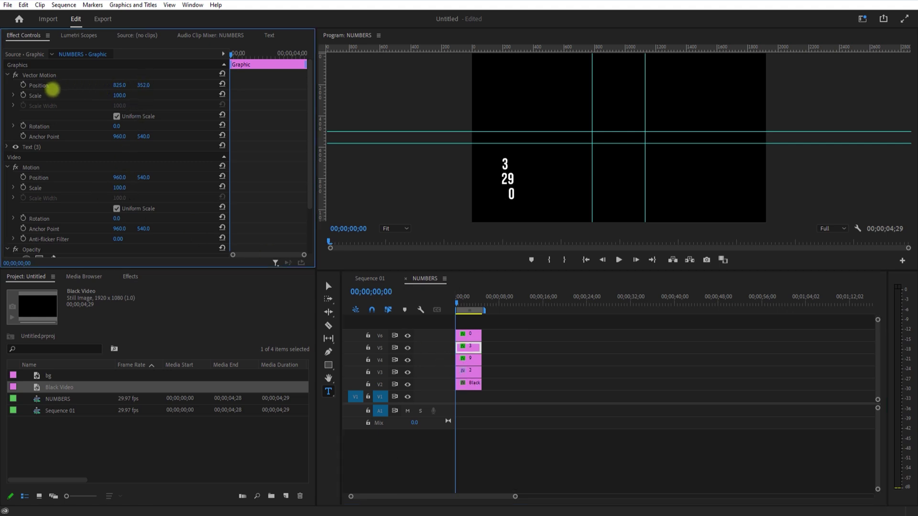
# Keyframe the 2 layer's Vector Motion position at the start, and set its vertical position to 638 at frame 5
pyautogui.click(471, 371)
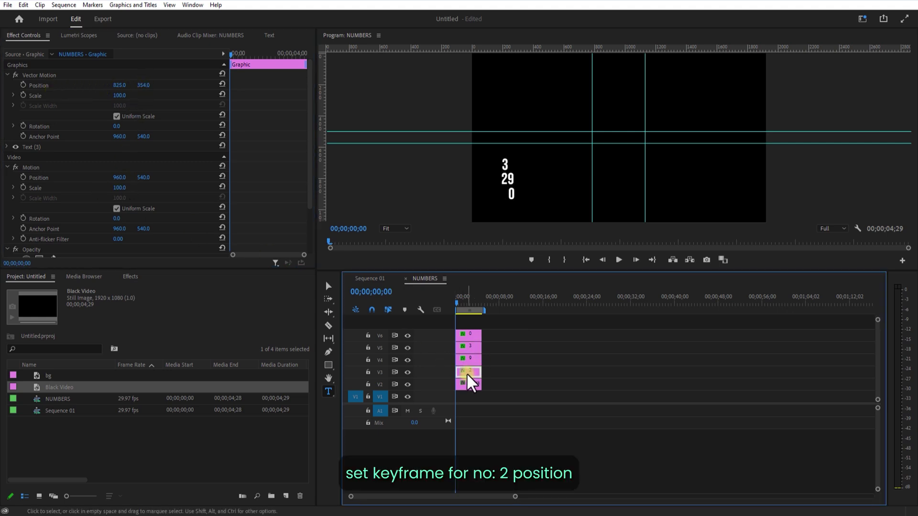
pyautogui.click(23, 86)
pyautogui.click(231, 53)
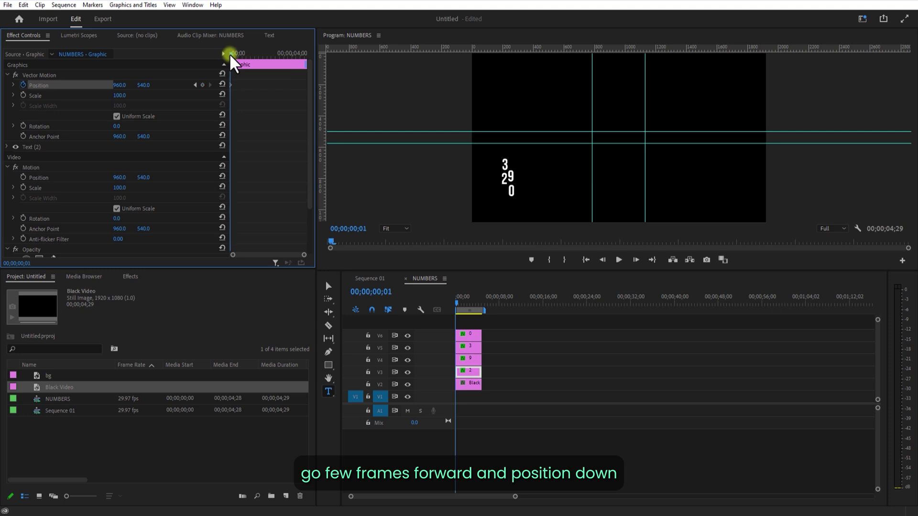
pyautogui.moveTo(231, 56); pyautogui.dragTo(233, 58)
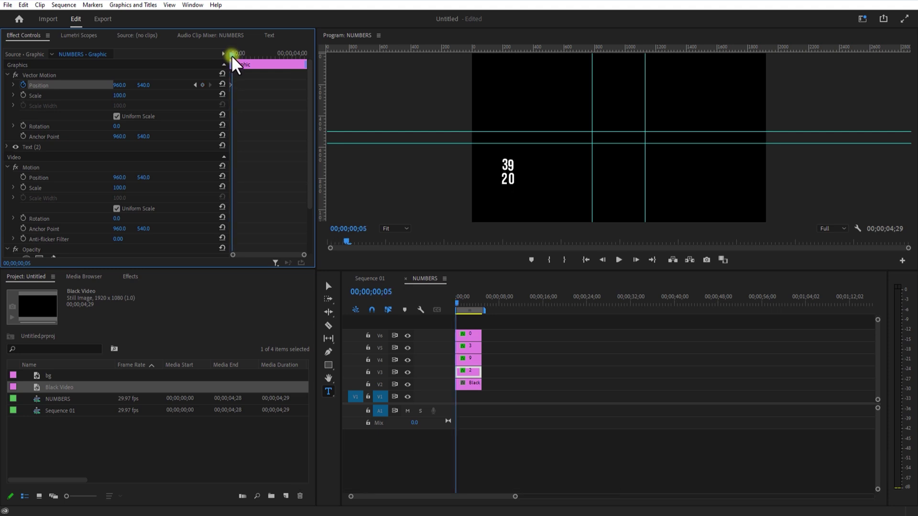
pyautogui.moveTo(144, 85); pyautogui.dragTo(199, 84)
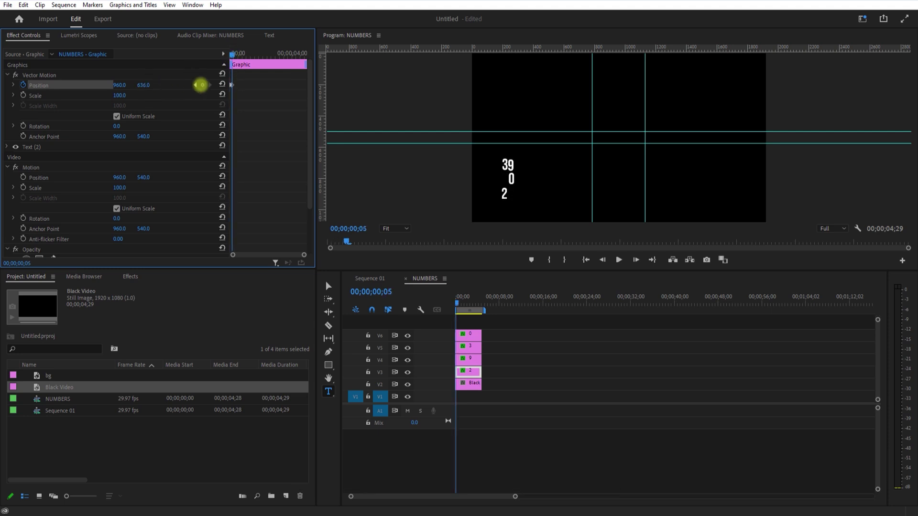
# Keyframe the 3 layer's Vector Motion position at the start, and set its vertical position to 446 at frame 5
pyautogui.click(464, 349)
pyautogui.moveTo(231, 58); pyautogui.dragTo(235, 57)
pyautogui.click(42, 75)
pyautogui.click(22, 86)
pyautogui.moveTo(143, 85); pyautogui.dragTo(215, 86)
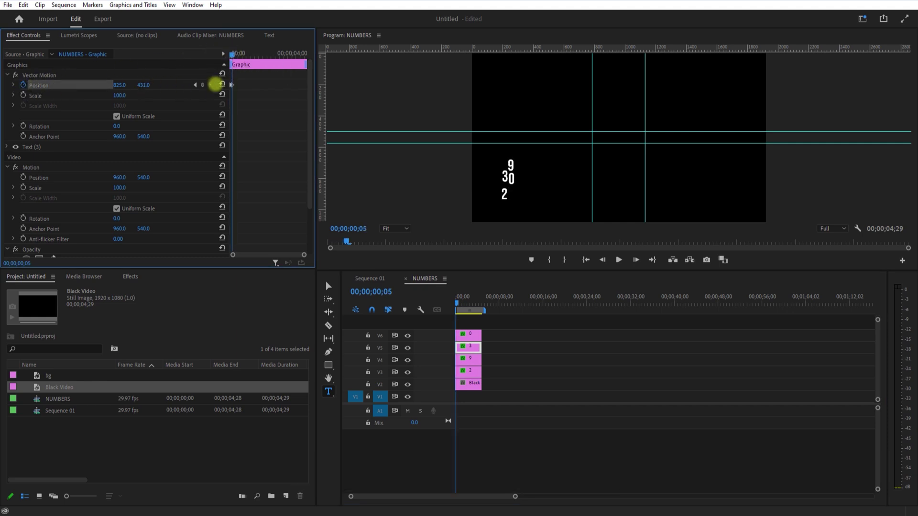
# Scrub through the number animation and delete the Black Video clip from the NUMBERS sequence, keeping its track visible
pyautogui.click(453, 303)
pyautogui.moveTo(454, 307); pyautogui.dragTo(460, 310)
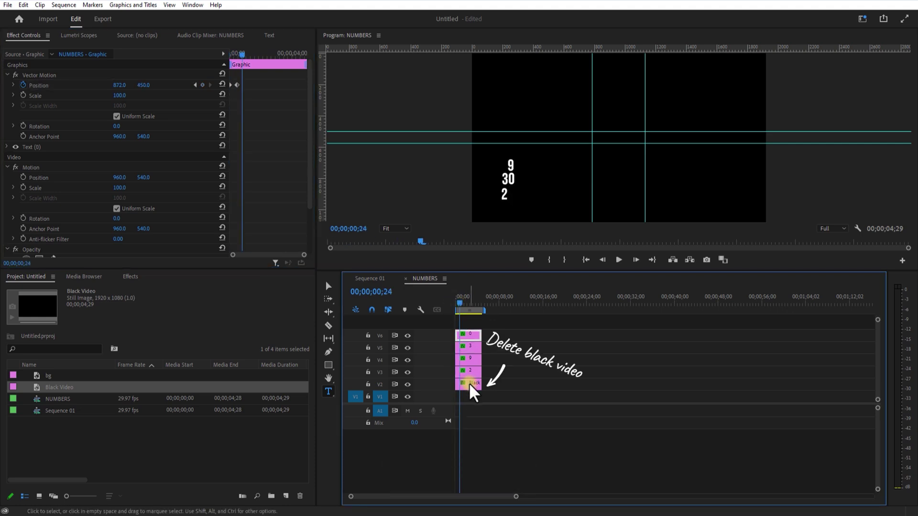
pyautogui.click(472, 383)
pyautogui.click(407, 385)
pyautogui.press('Delete')
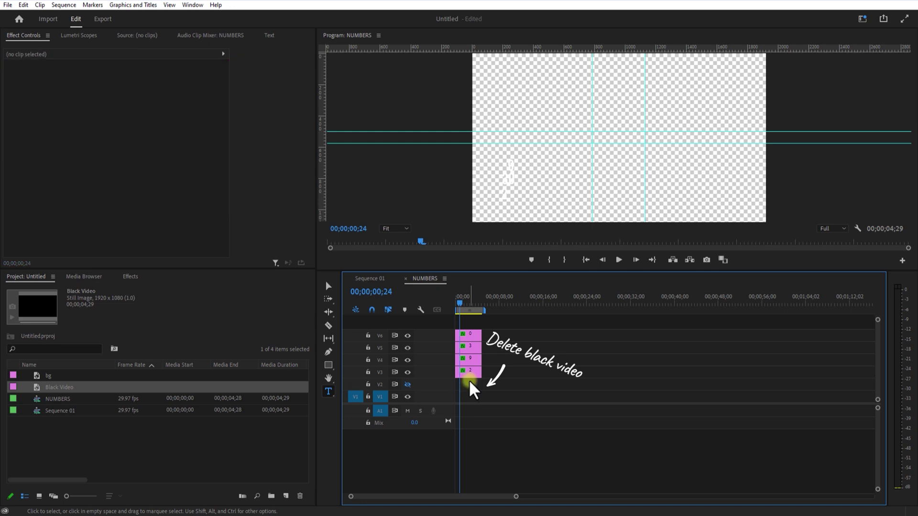
pyautogui.click(408, 384)
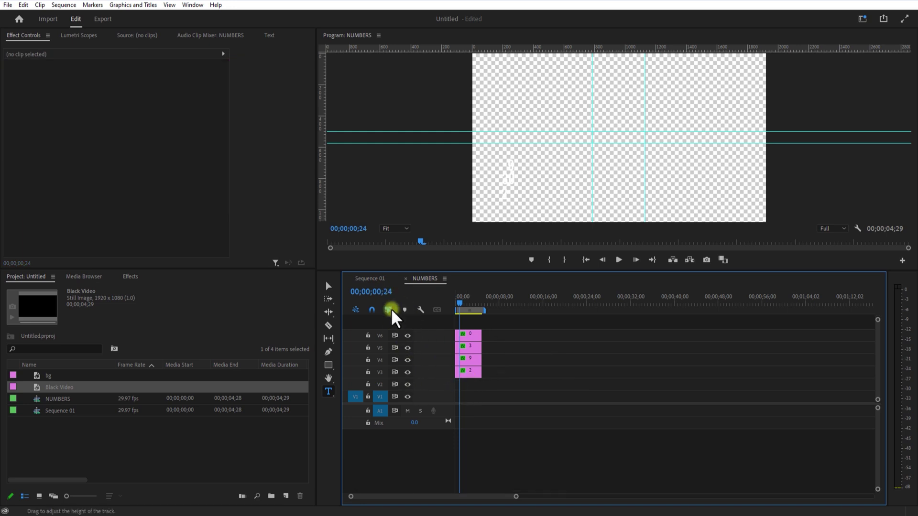
# Close the NUMBERS sequence and return to the start of Sequence 01
pyautogui.click(400, 281)
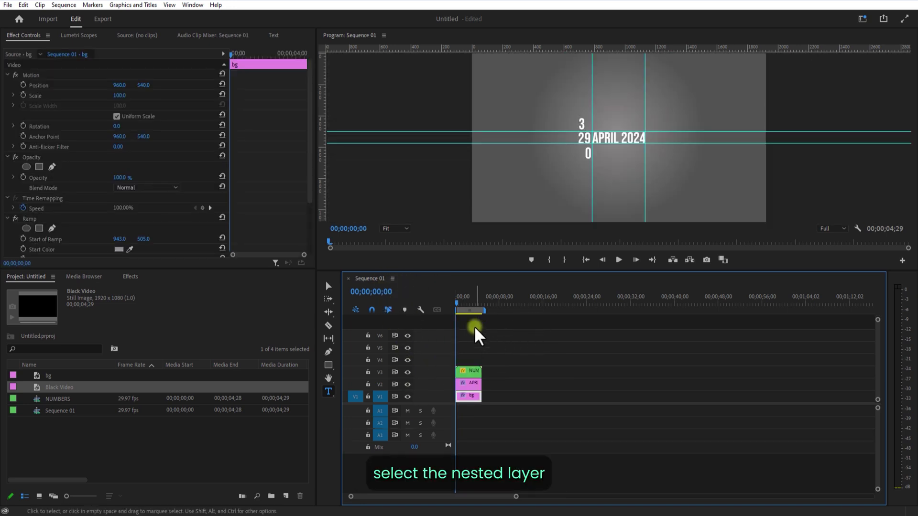
pyautogui.click(458, 304)
pyautogui.click(457, 305)
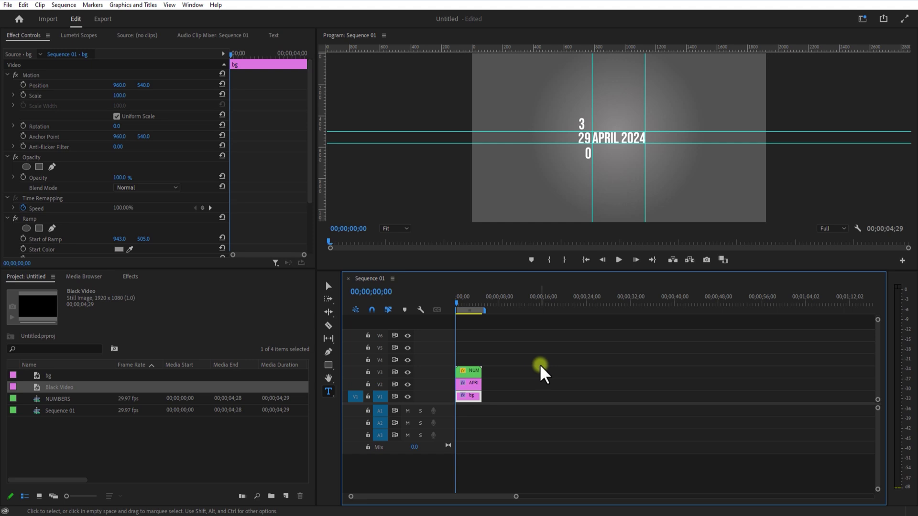
# Add a rectangular opacity mask to the NUMBERS clip, fit it around the 29 beside the title, and set its feather to 0
pyautogui.click(468, 371)
pyautogui.click(39, 167)
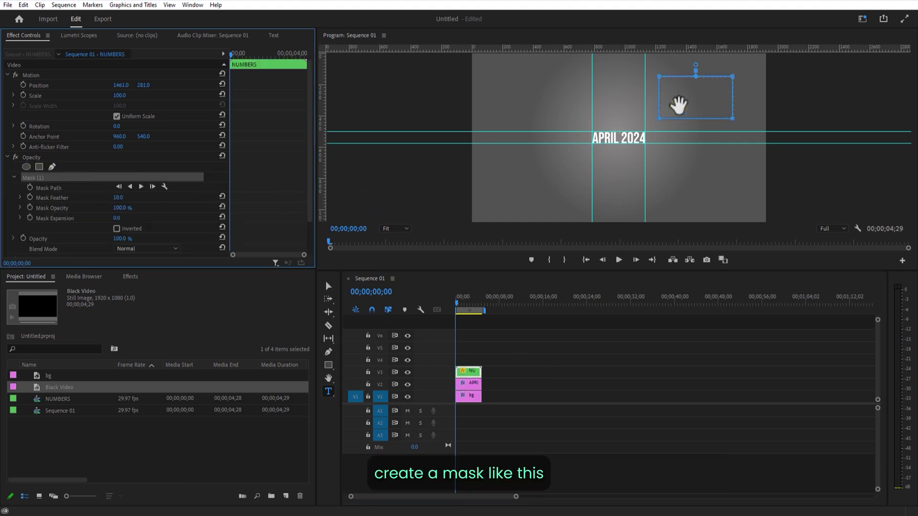
pyautogui.moveTo(681, 102); pyautogui.dragTo(550, 156)
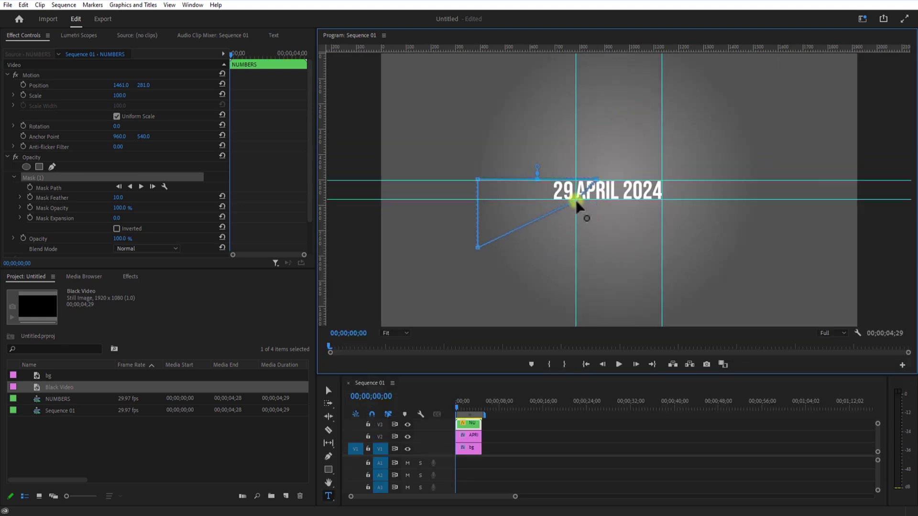
pyautogui.moveTo(580, 214); pyautogui.dragTo(551, 184)
pyautogui.moveTo(478, 248); pyautogui.dragTo(550, 200)
pyautogui.moveTo(600, 375); pyautogui.dragTo(598, 280)
# Scrub through the number animation and remove the guides from the program monitor
pyautogui.click(542, 359)
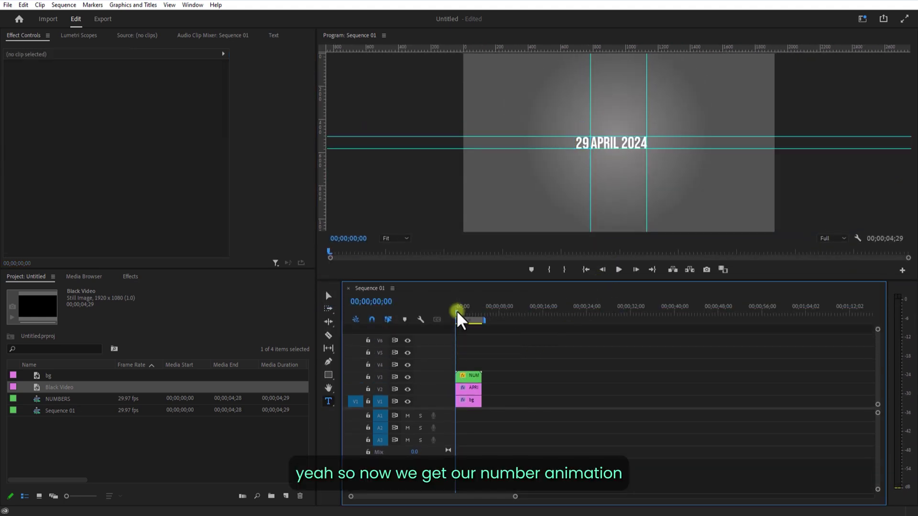
pyautogui.moveTo(457, 312); pyautogui.dragTo(342, 298)
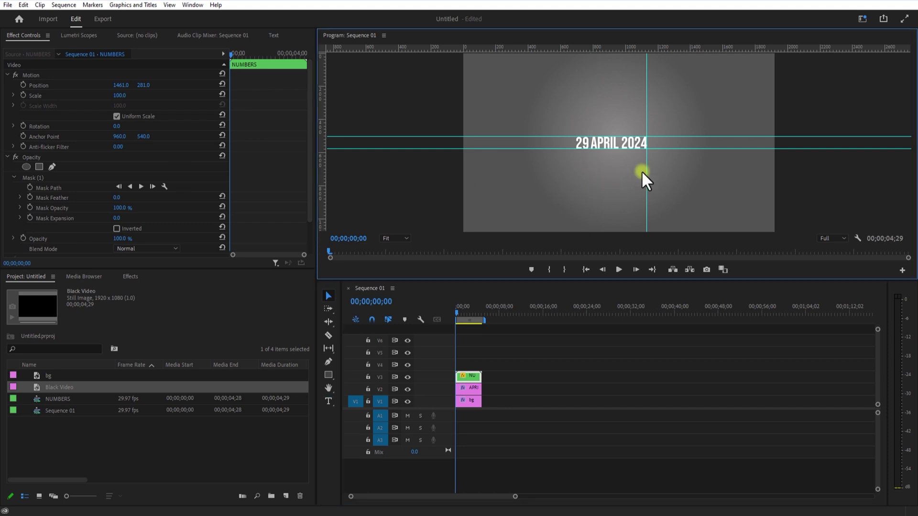
pyautogui.moveTo(642, 176); pyautogui.dragTo(631, 29)
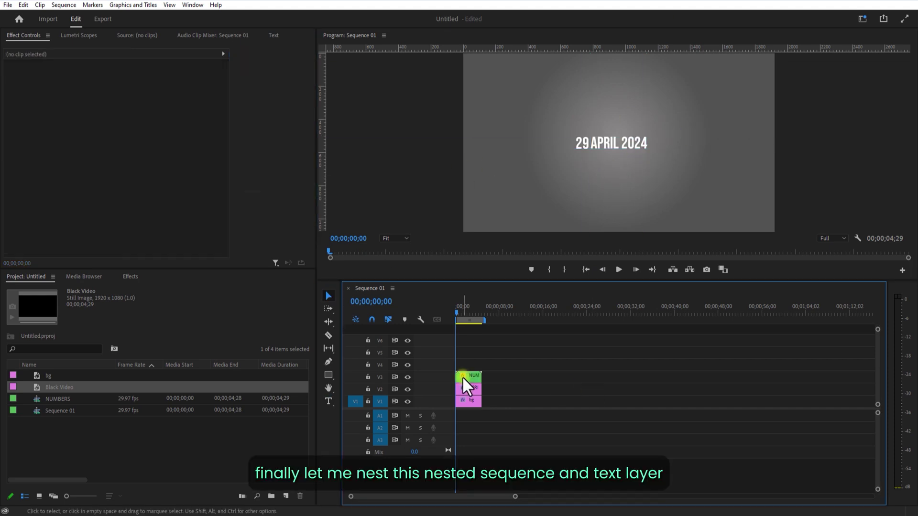
# Nest the NUMBERS clip and the APRIL 2024 text layer together as 1ST SCENE
pyautogui.click(463, 378)
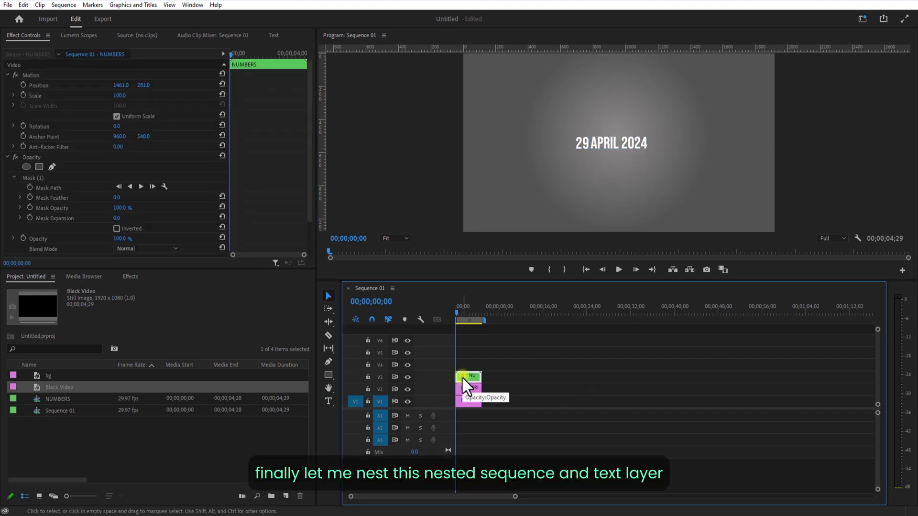
pyautogui.moveTo(498, 375); pyautogui.dragTo(470, 382)
pyautogui.rightClick(469, 381)
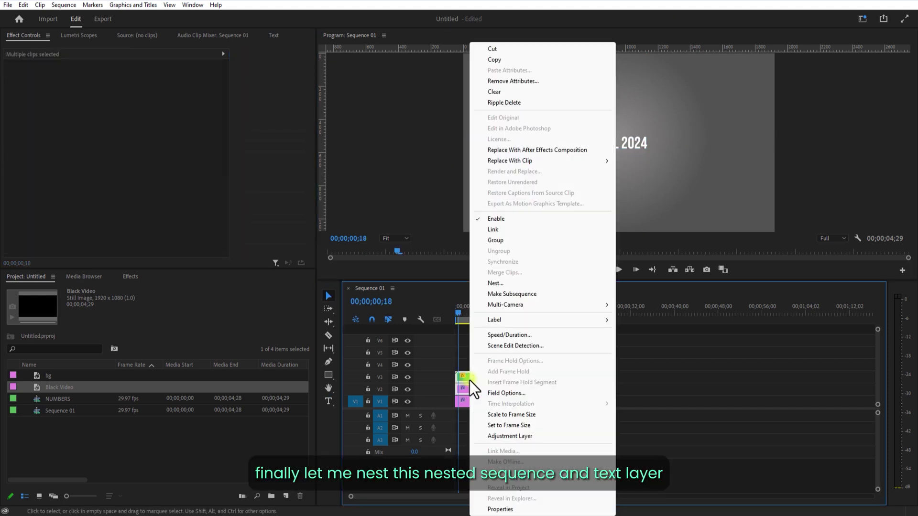
pyautogui.click(516, 283)
pyautogui.write('15')
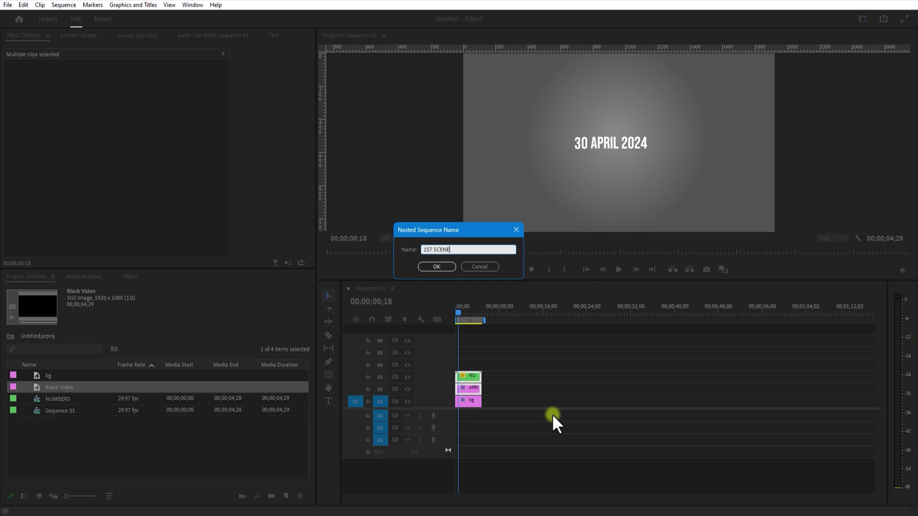
pyautogui.click(438, 267)
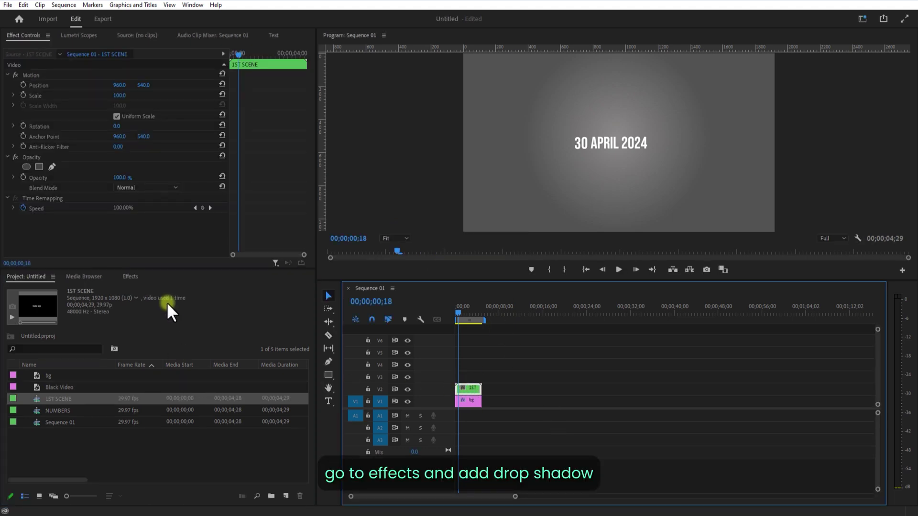
# Find the Drop Shadow effect and apply it to the 1ST SCENE clip
pyautogui.click(128, 277)
pyautogui.click(66, 290)
pyautogui.write('DRO')
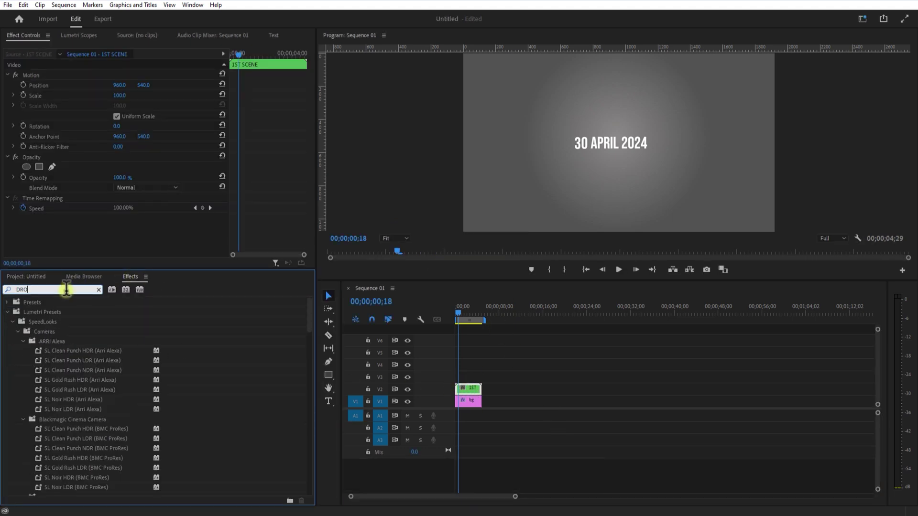
pyautogui.write('P')
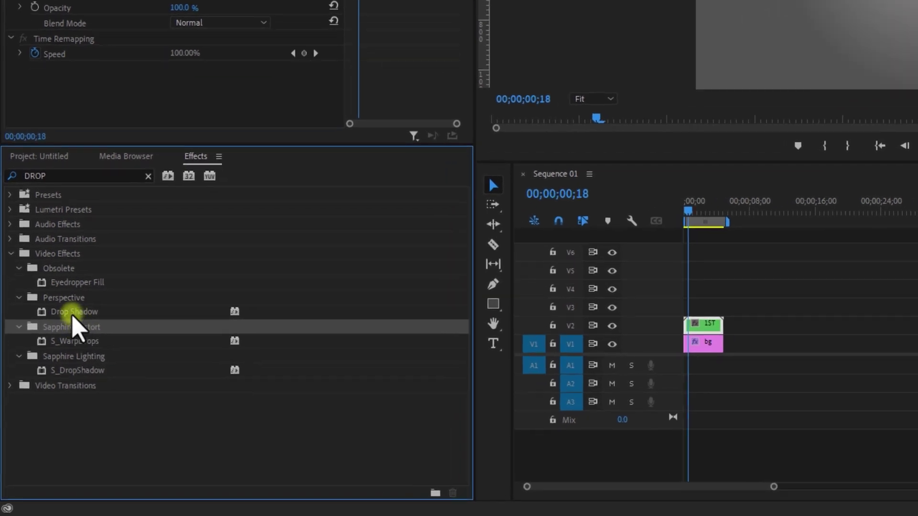
pyautogui.moveTo(73, 318); pyautogui.dragTo(703, 325)
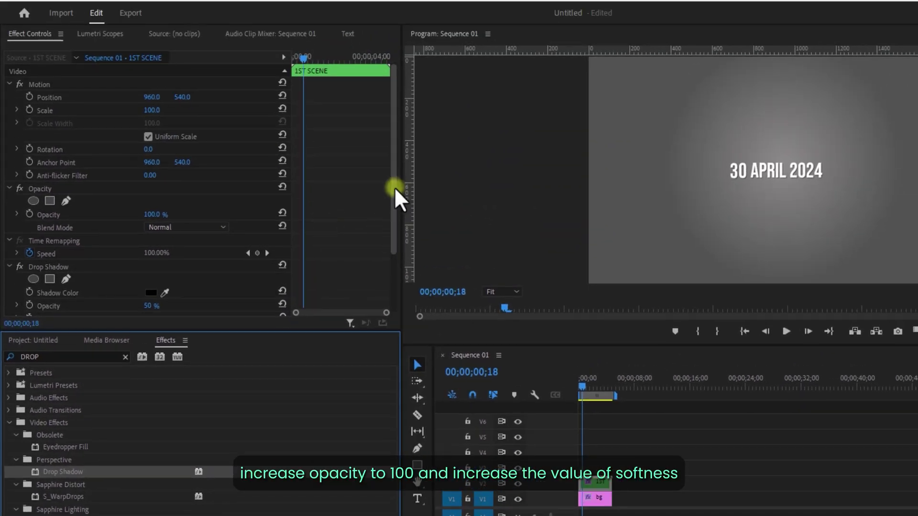
# Set the 1ST SCENE clip's Drop Shadow opacity to 100% and its softness to 85
pyautogui.moveTo(411, 140); pyautogui.dragTo(402, 226)
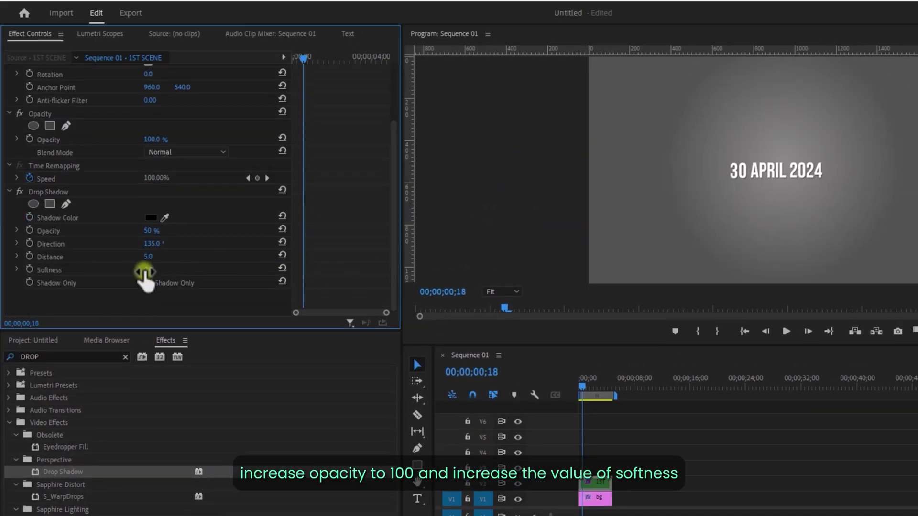
pyautogui.moveTo(186, 268); pyautogui.dragTo(161, 270)
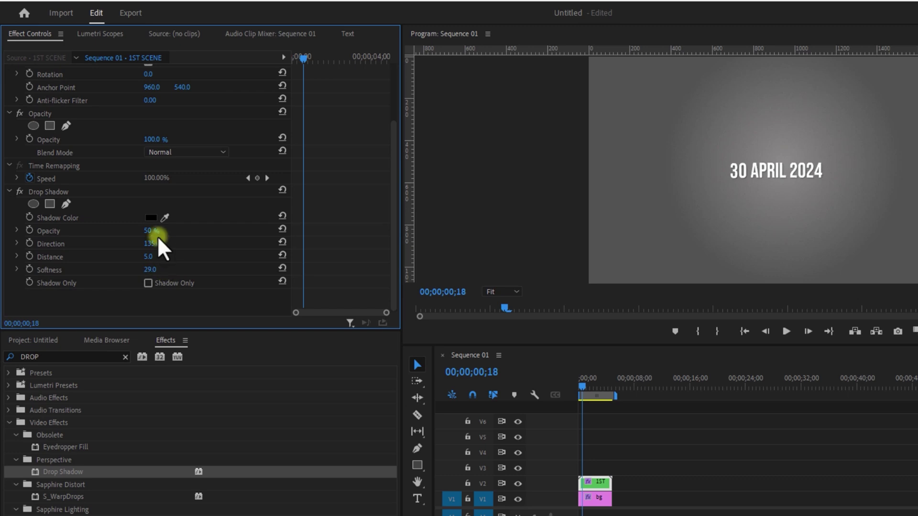
pyautogui.moveTo(157, 236); pyautogui.dragTo(168, 268)
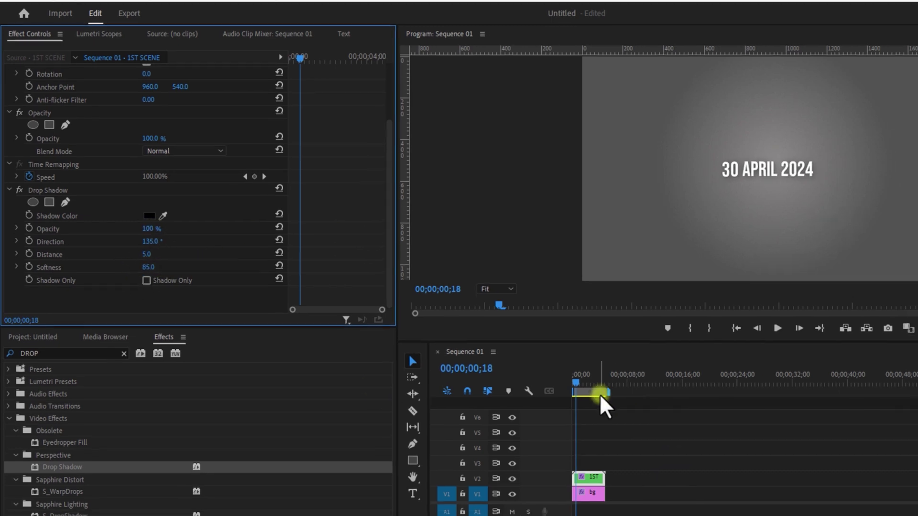
# Keyframe the 1ST SCENE clip's scale at 100 at the start, increase it slightly some frames further on, and play back the animation
pyautogui.click(582, 385)
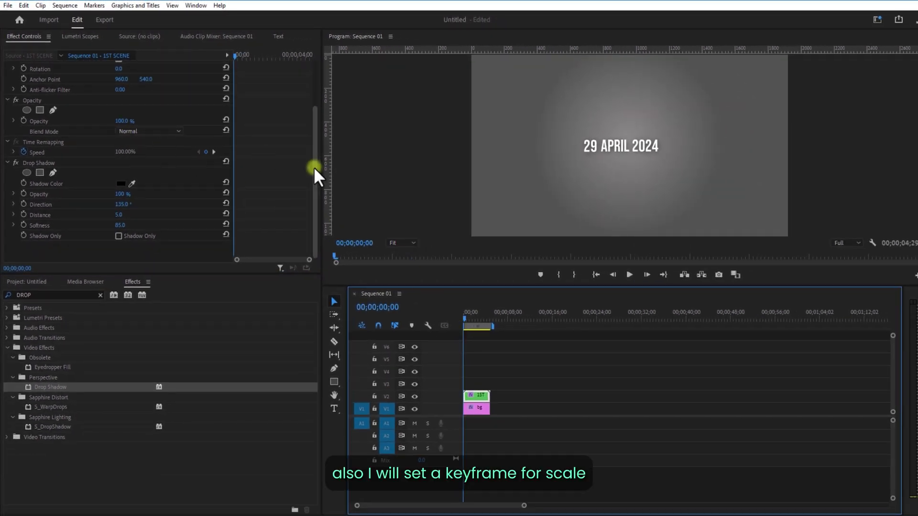
pyautogui.moveTo(314, 168); pyautogui.dragTo(308, 91)
pyautogui.click(23, 97)
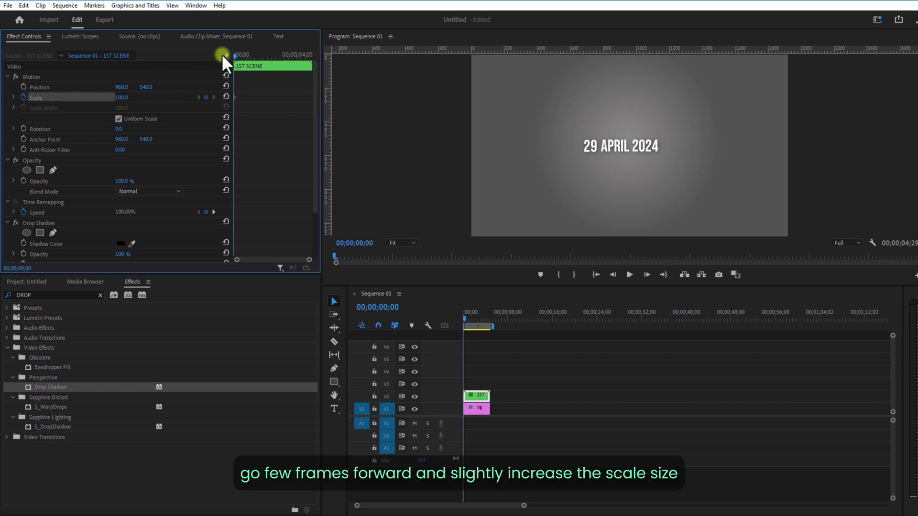
pyautogui.moveTo(236, 58); pyautogui.dragTo(265, 61)
pyautogui.moveTo(122, 97); pyautogui.dragTo(148, 98)
pyautogui.click(630, 275)
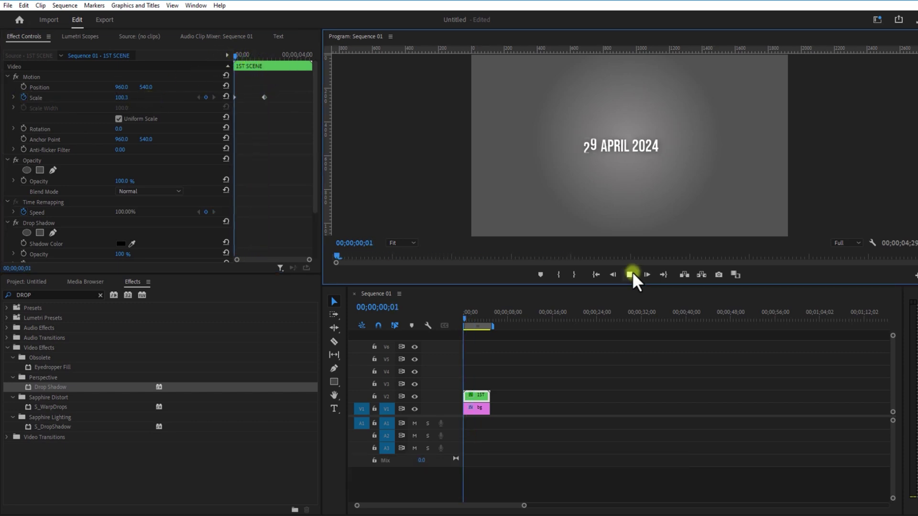
pyautogui.click(465, 326)
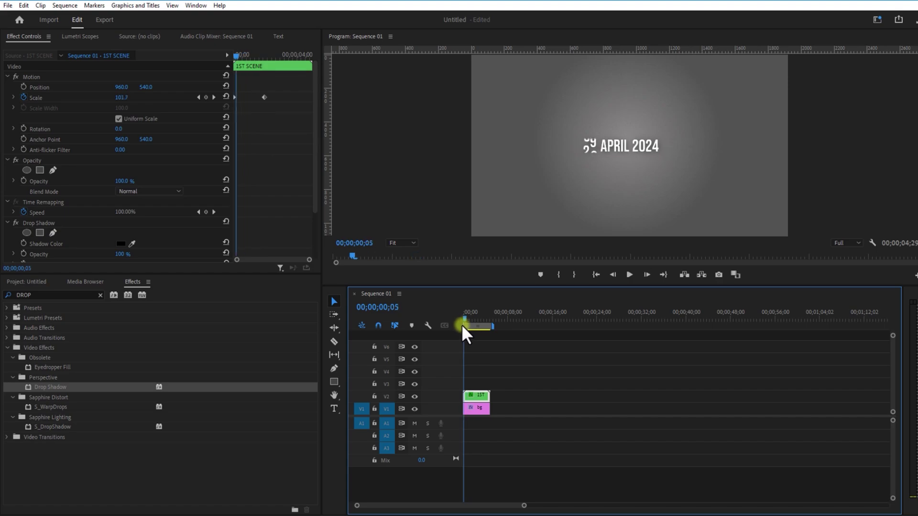
pyautogui.click(353, 151)
pyautogui.click(630, 275)
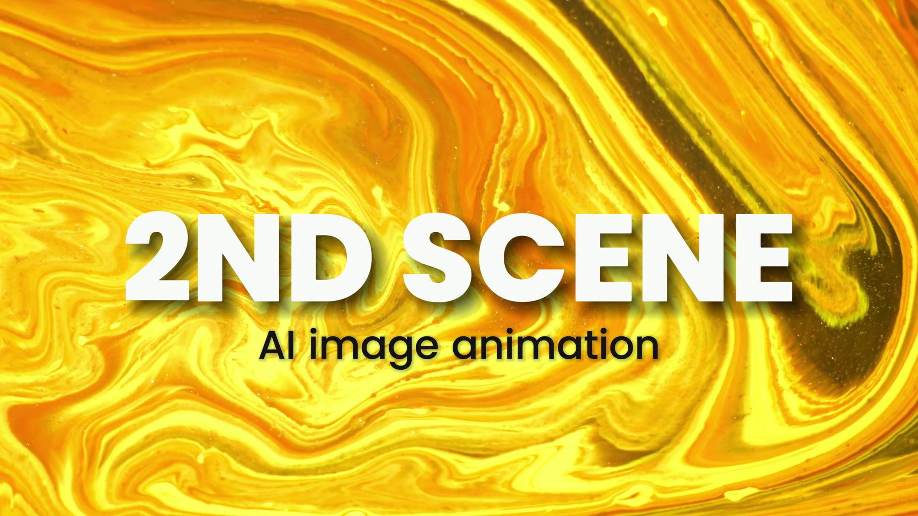
# Place the digital-art women's strike picture on V1 right after the bg clip and rename the clip to image
pyautogui.click(80, 429)
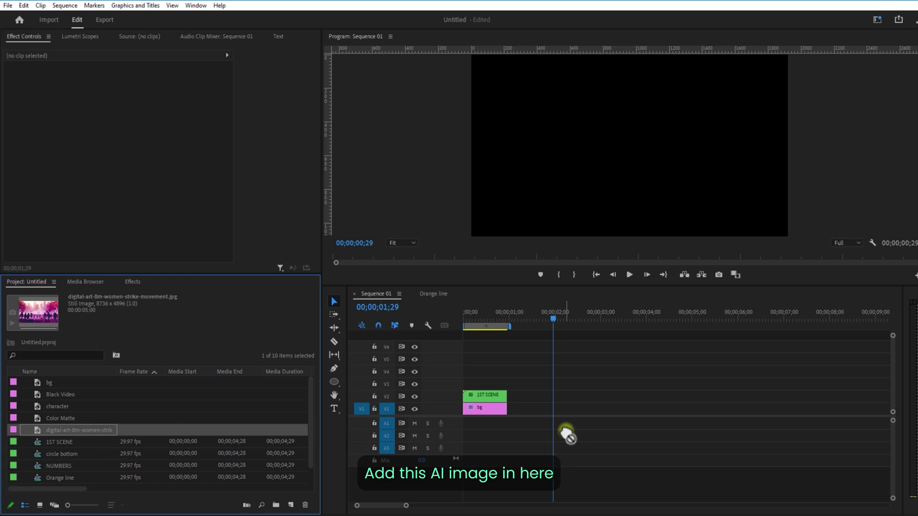
pyautogui.moveTo(566, 432); pyautogui.dragTo(508, 410)
pyautogui.rightClick(585, 409)
pyautogui.click(626, 468)
pyautogui.write('image')
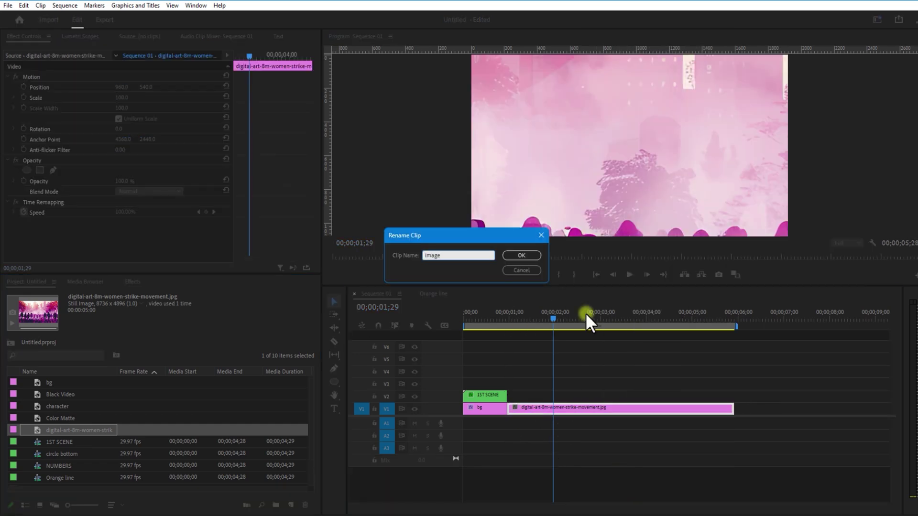
pyautogui.click(521, 255)
# Set the image clip's scale to 23 so the picture fits the frame
pyautogui.moveTo(122, 98); pyautogui.dragTo(85, 100)
pyautogui.click(614, 366)
pyautogui.click(552, 411)
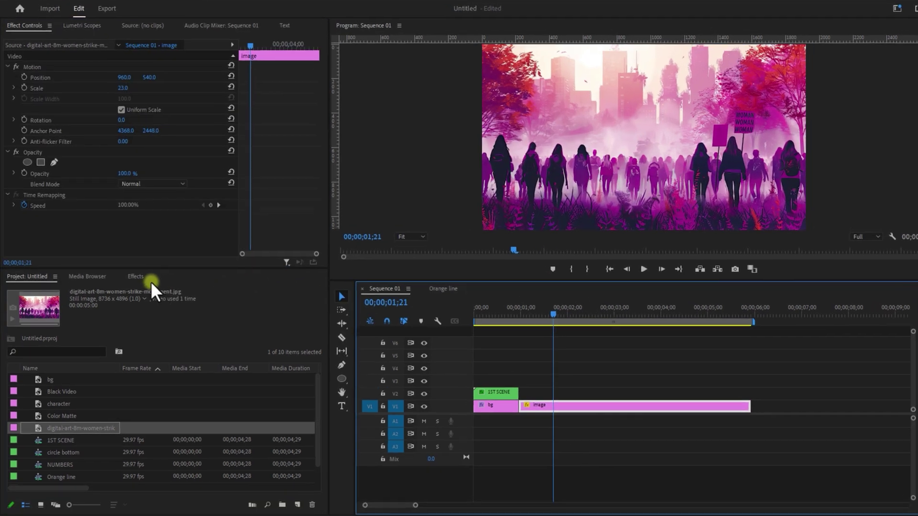
# Find the Tint effect and apply it to the image clip
pyautogui.click(133, 282)
pyautogui.click(43, 294)
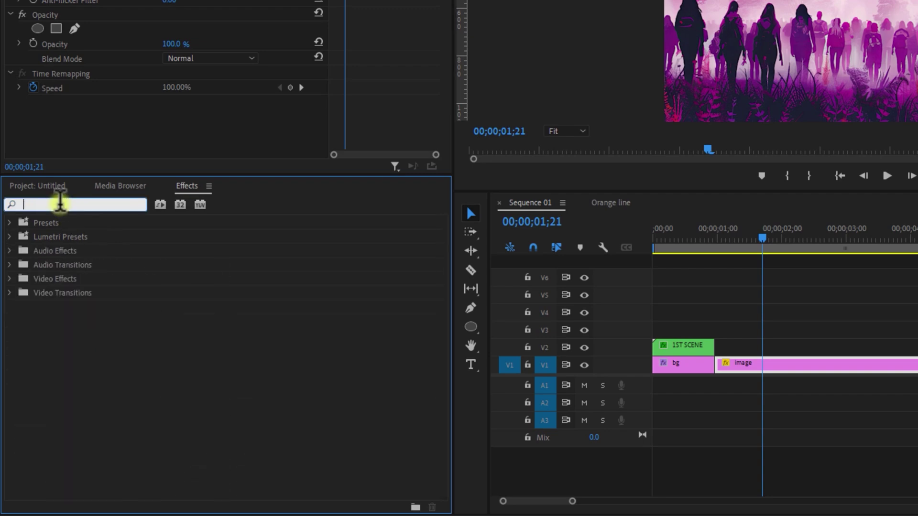
pyautogui.write('tint')
pyautogui.moveTo(58, 303); pyautogui.dragTo(761, 364)
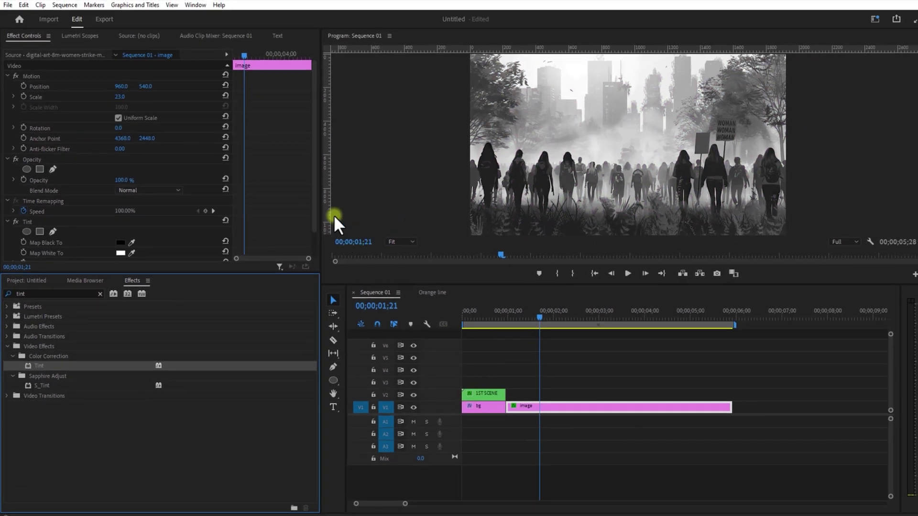
# Change the Tint effect's Map White To color to red
pyautogui.scroll(-2, 314, 177)
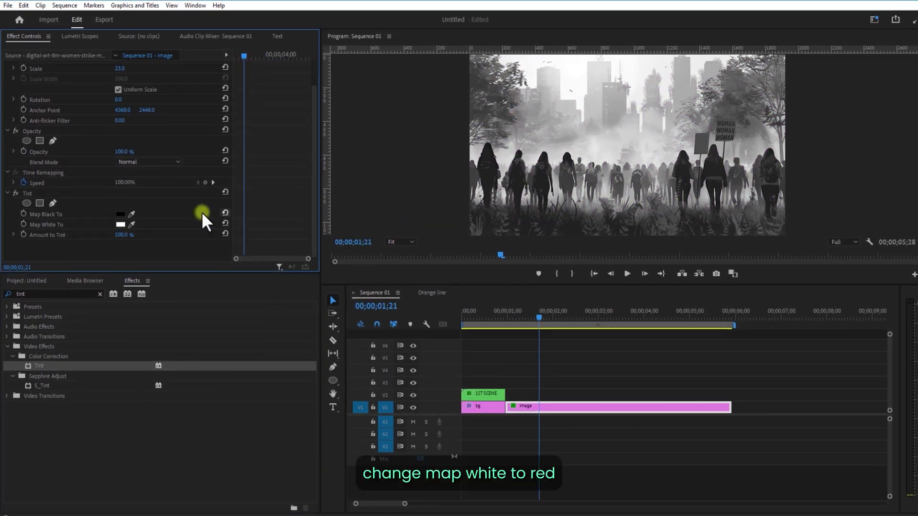
pyautogui.click(120, 225)
pyautogui.click(440, 293)
pyautogui.click(561, 195)
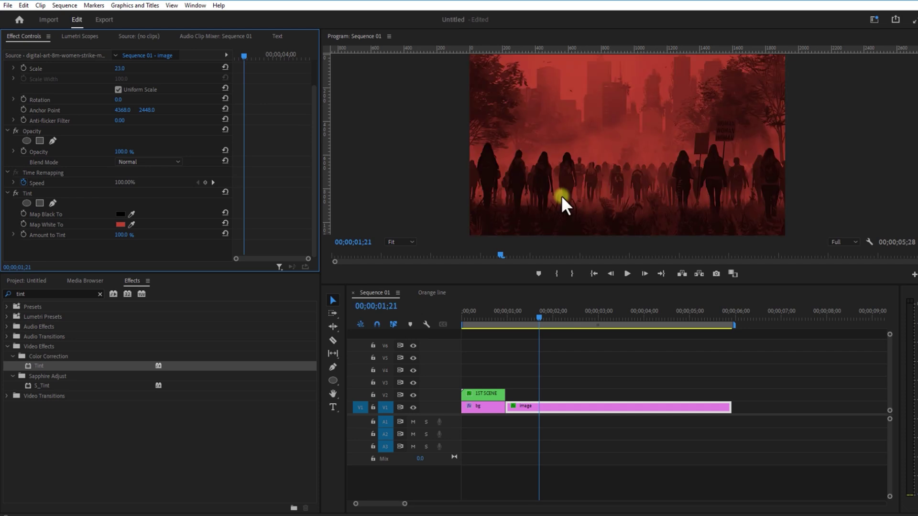
# At the start of the image clip, keyframe its scale at 70 and its rotation at -60°
pyautogui.press('Up')
pyautogui.moveTo(315, 143); pyautogui.dragTo(312, 113)
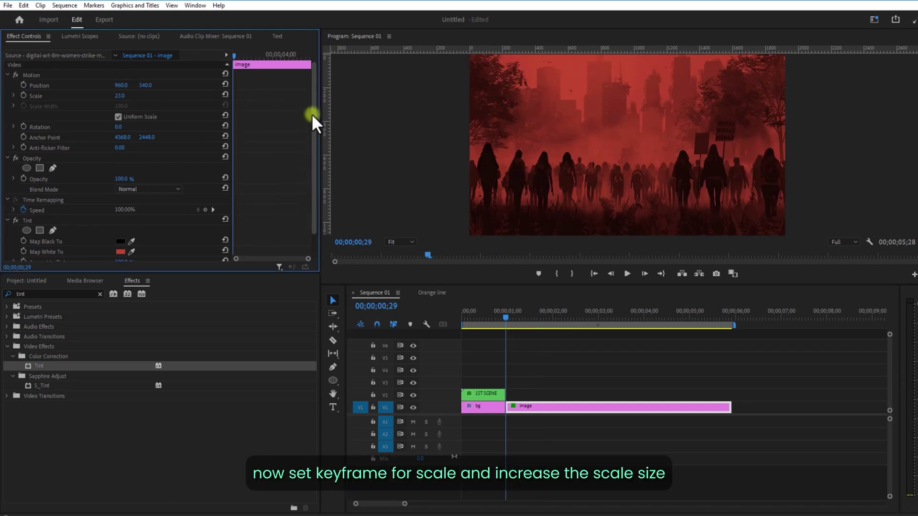
pyautogui.click(23, 97)
pyautogui.moveTo(119, 97); pyautogui.dragTo(153, 107)
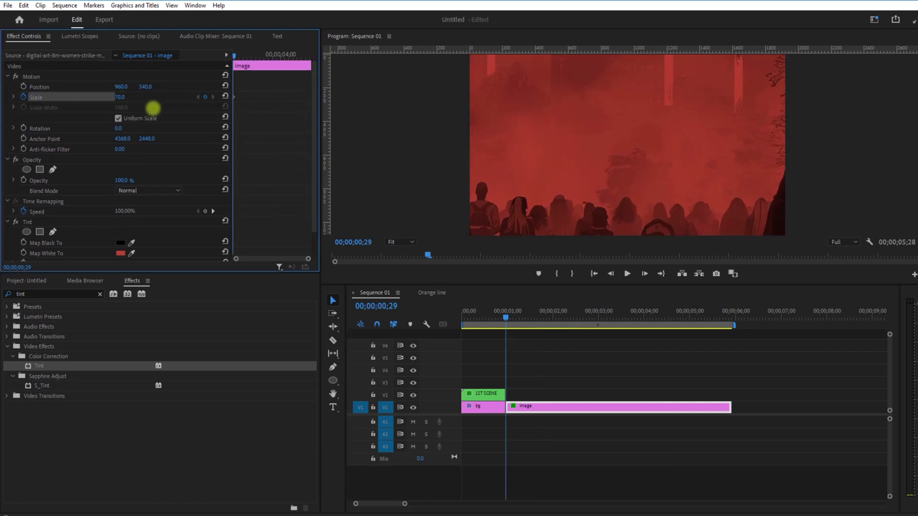
pyautogui.click(23, 127)
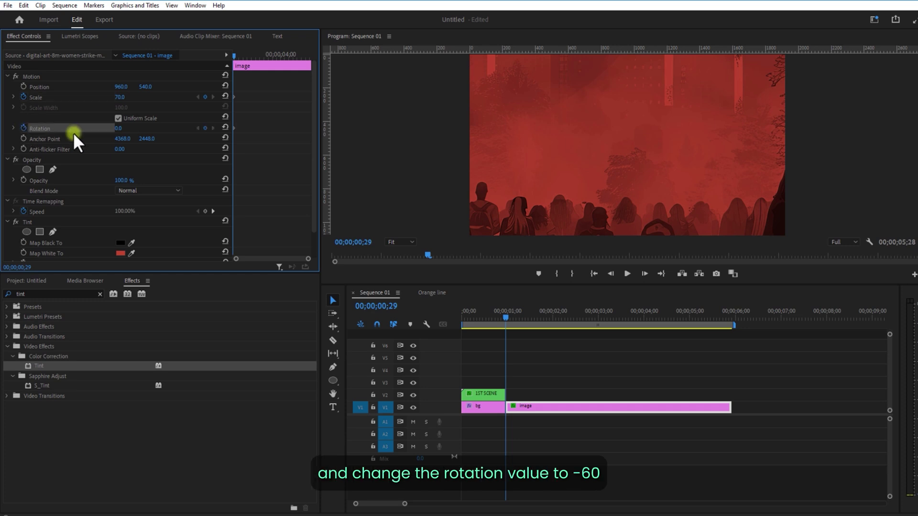
pyautogui.moveTo(152, 127); pyautogui.dragTo(114, 141)
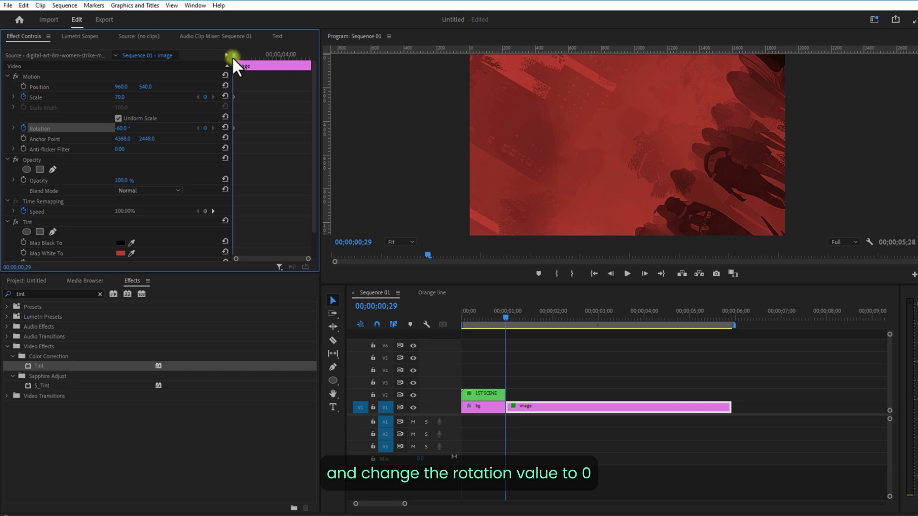
# At 00;00;02;00, set the image clip's rotation to 0° and its scale to 31
pyautogui.moveTo(233, 57); pyautogui.dragTo(248, 62)
pyautogui.moveTo(120, 128); pyautogui.dragTo(152, 139)
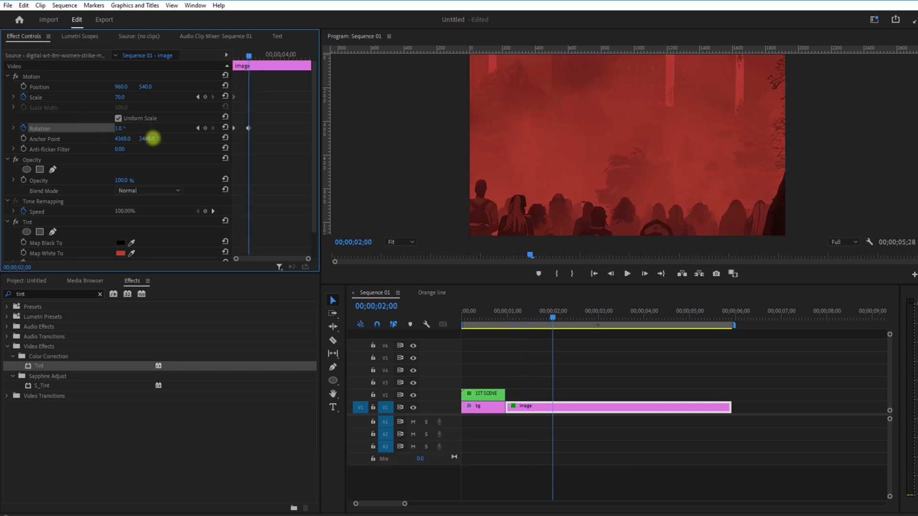
pyautogui.moveTo(236, 56)
pyautogui.mouseDown()
pyautogui.moveTo(224, 58)
pyautogui.moveTo(252, 63)
pyautogui.mouseUp()
# Set all of the image clip's scale and rotation keyframes to Auto Bezier and play back the animation from the clip's start
pyautogui.moveTo(267, 86); pyautogui.dragTo(229, 143)
pyautogui.rightClick(246, 98)
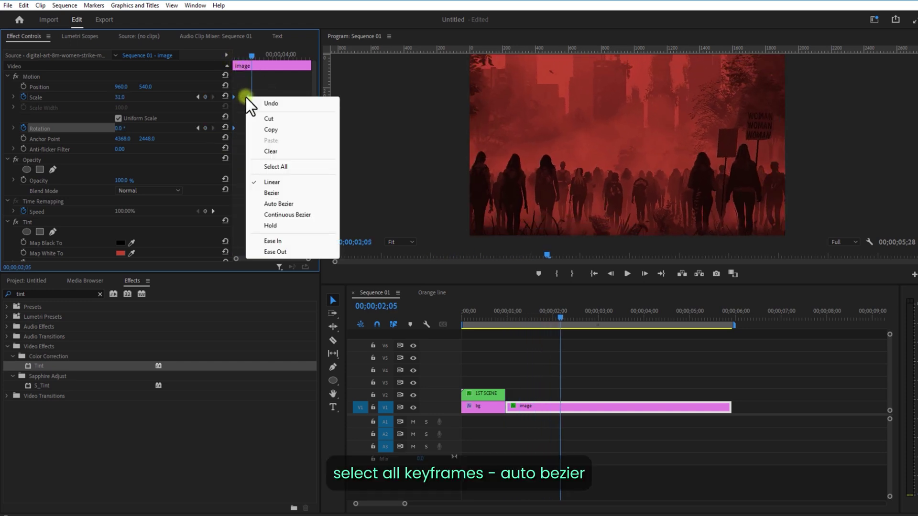
pyautogui.click(297, 205)
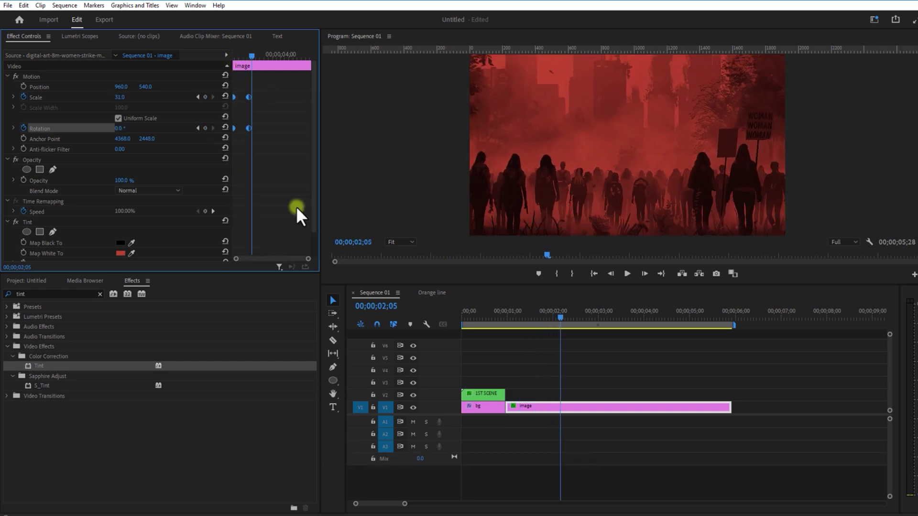
pyautogui.moveTo(252, 55); pyautogui.dragTo(234, 55)
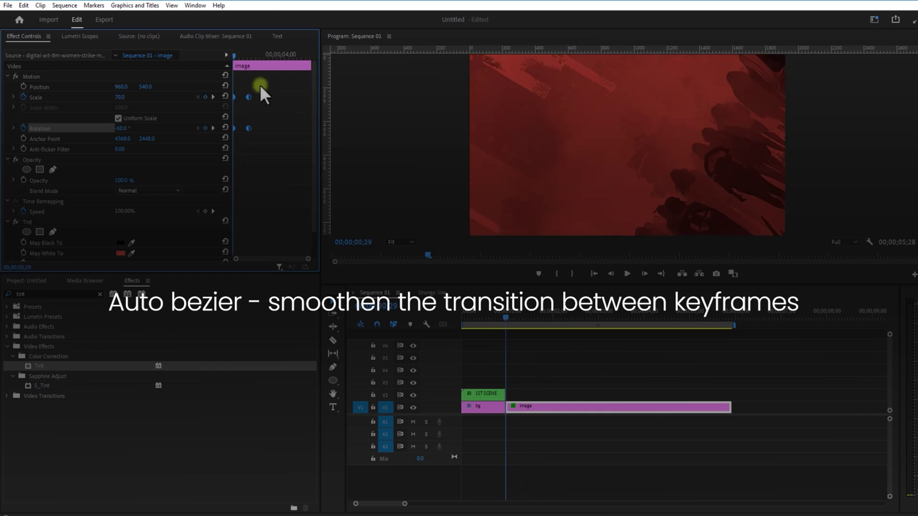
pyautogui.click(625, 273)
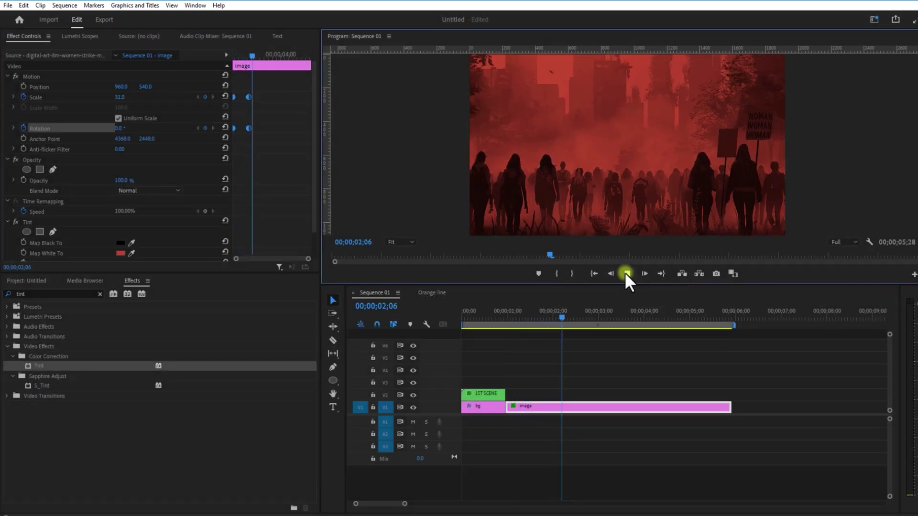
# With no clip selected at 00;00;02;00, trace the backpack-wearing figure near the image's centre with the Pen tool as a closed, white-filled shape
pyautogui.click(562, 381)
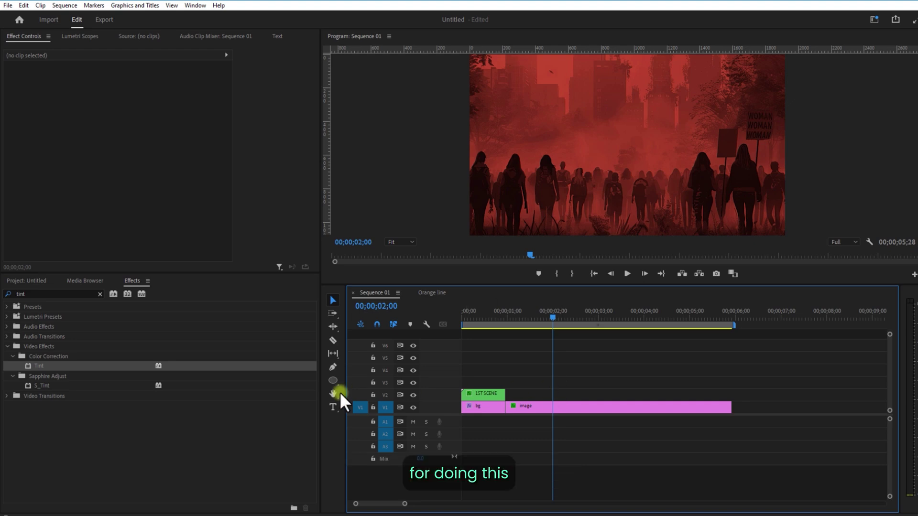
pyautogui.click(334, 366)
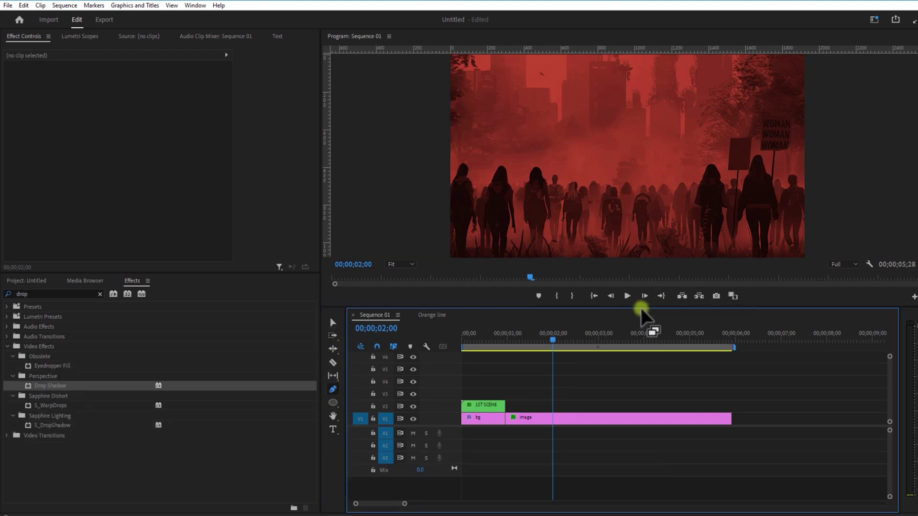
pyautogui.moveTo(641, 307); pyautogui.dragTo(646, 398)
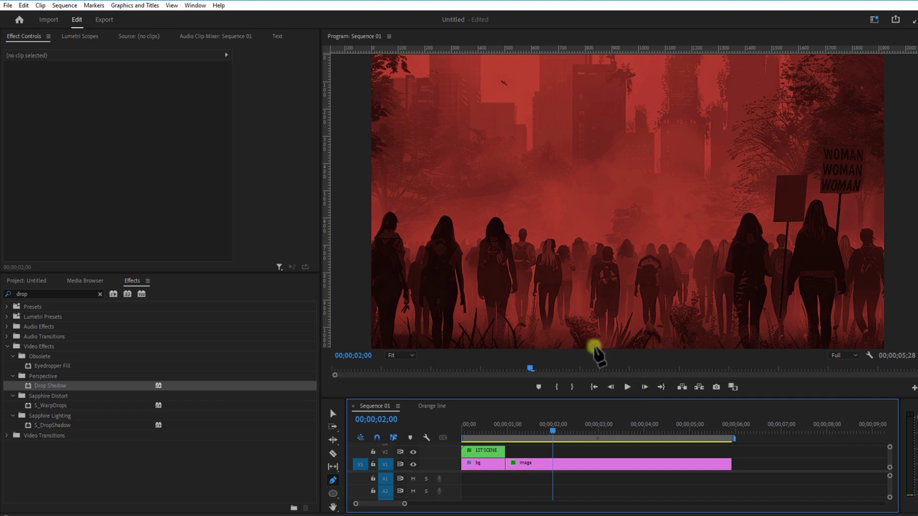
pyautogui.click(564, 239)
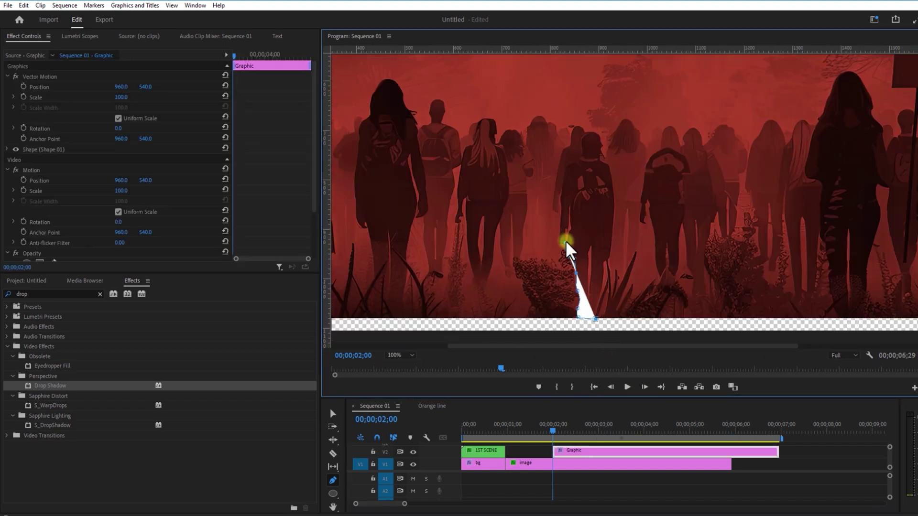
pyautogui.click(564, 170)
pyautogui.click(605, 168)
pyautogui.click(581, 152)
pyautogui.click(571, 450)
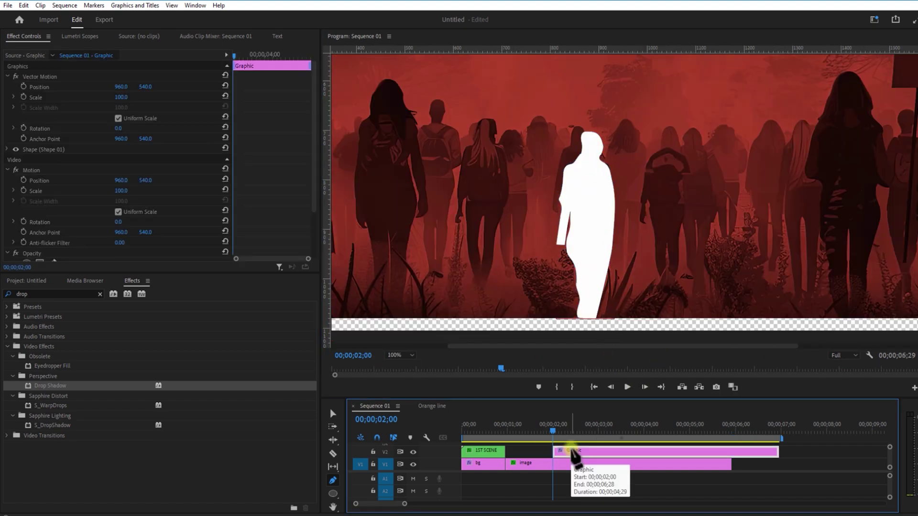
# Apply the Drop Shadow effect to the silhouette's graphic clip and sample the white silhouette as the Shadow Color
pyautogui.click(401, 355)
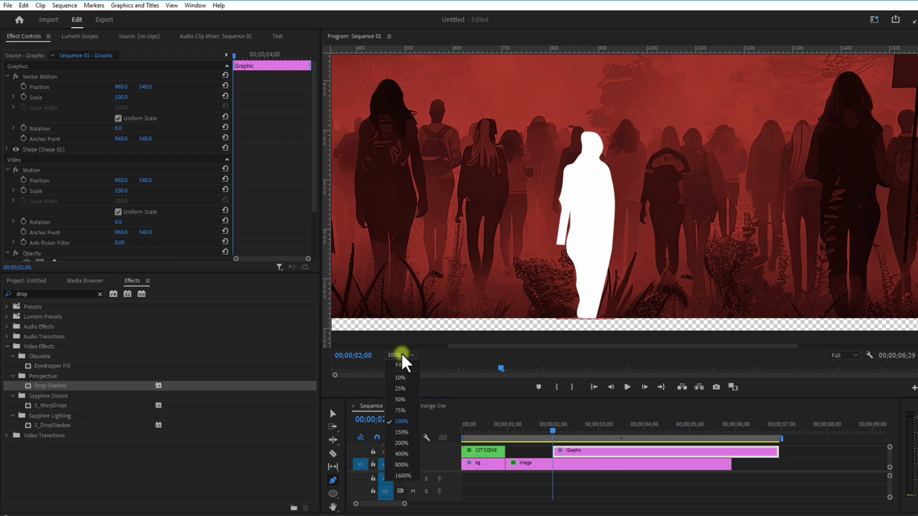
pyautogui.click(401, 384)
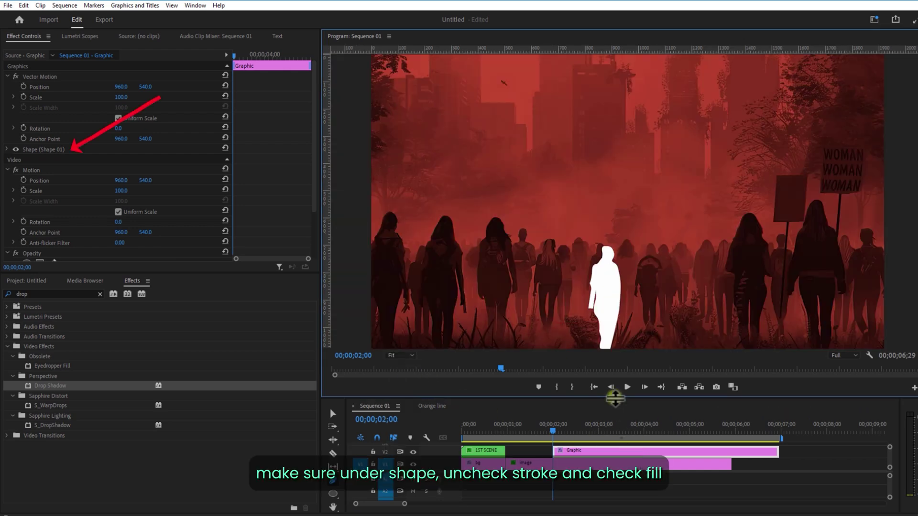
pyautogui.moveTo(615, 399); pyautogui.dragTo(612, 348)
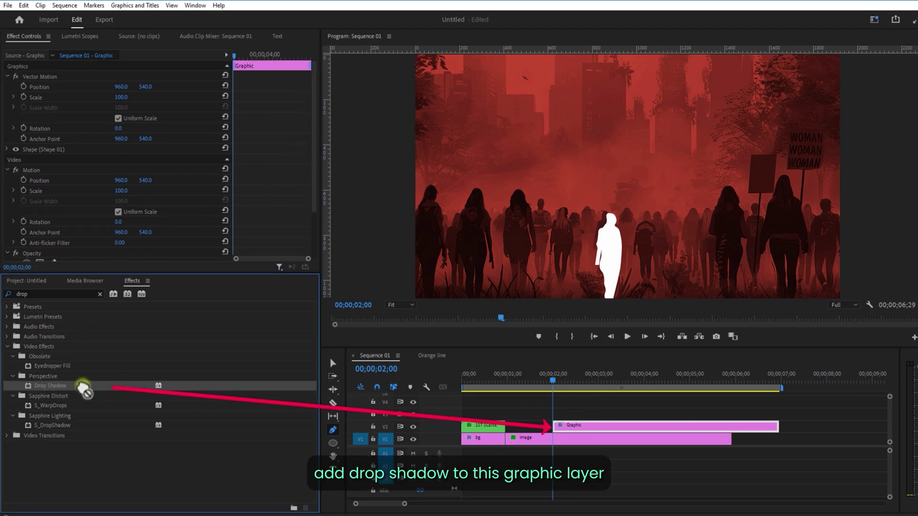
pyautogui.moveTo(81, 385); pyautogui.dragTo(574, 427)
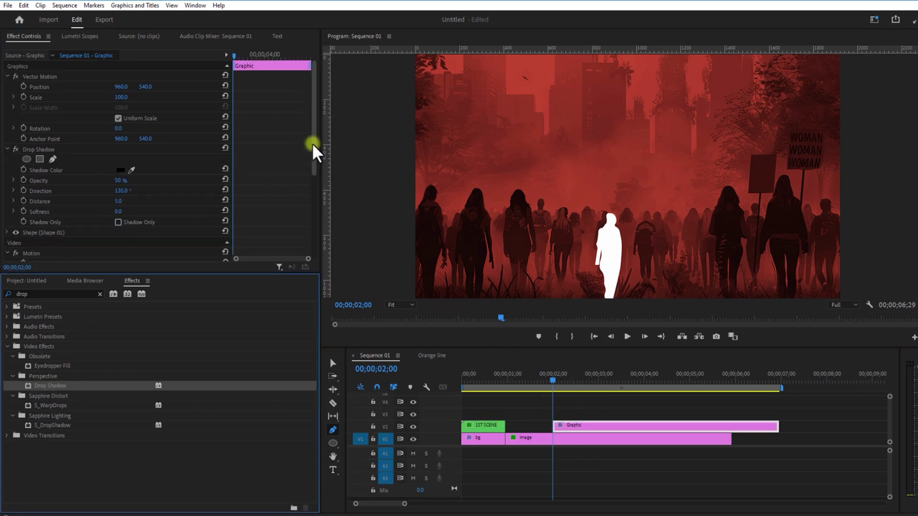
pyautogui.moveTo(314, 150); pyautogui.dragTo(313, 167)
pyautogui.click(132, 138)
pyautogui.click(609, 244)
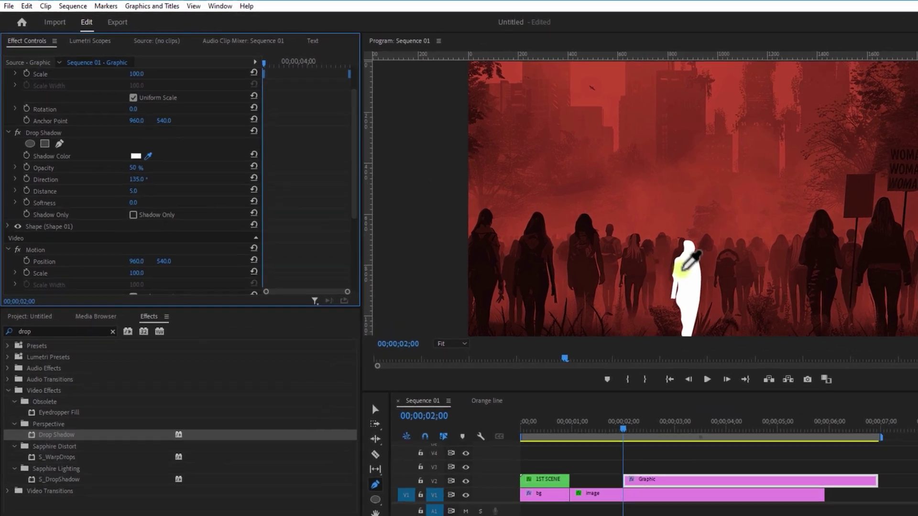
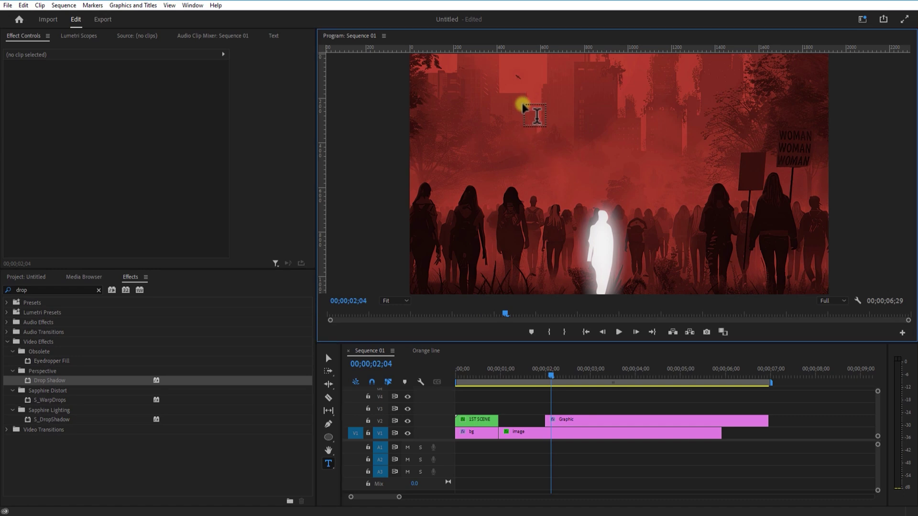
# Add the two-line title "ESCAPE THE EDUCATION / TRAP" above the crowd at 00;00;02;04, set in Montserrat Black
pyautogui.press('capslock')
pyautogui.write('ESCAPE THE EDUCATION')
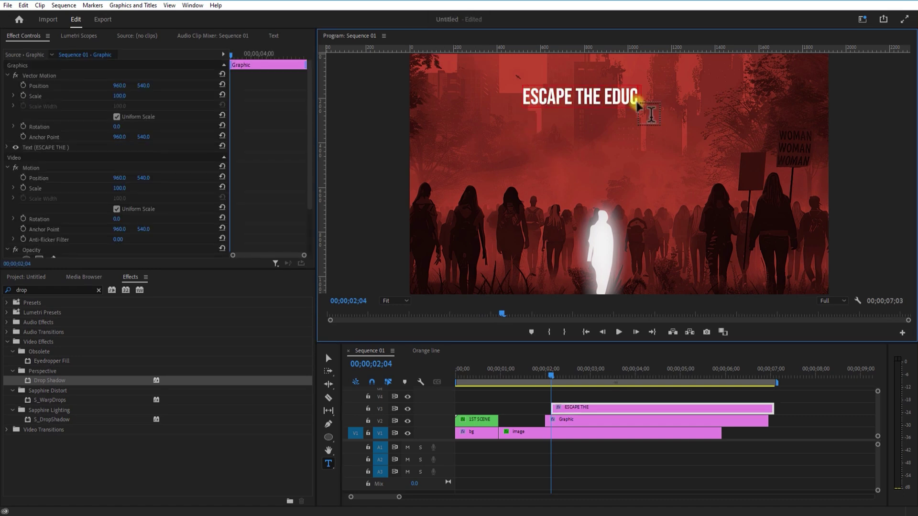
pyautogui.press('Return')
pyautogui.write('TRAP')
pyautogui.hotkey('ctrl', 'a')
pyautogui.click(157, 180)
pyautogui.write('mo')
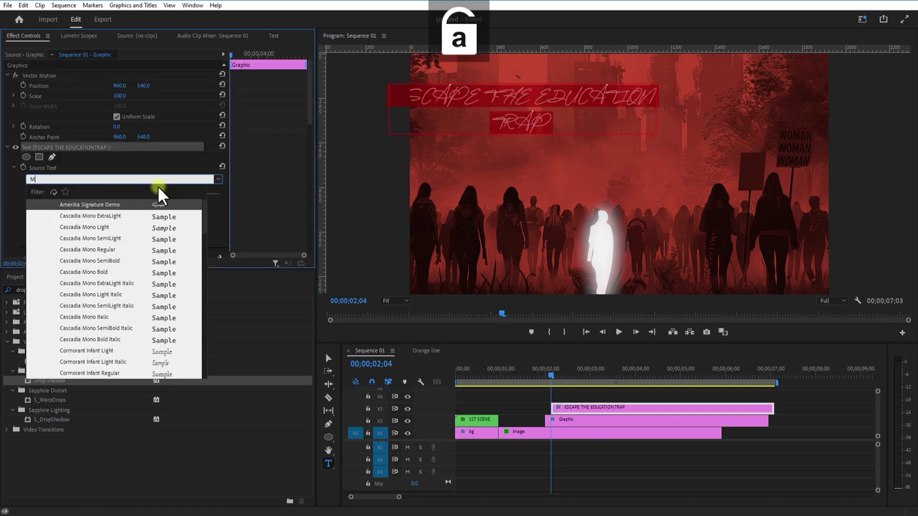
pyautogui.click(97, 316)
pyautogui.click(264, 139)
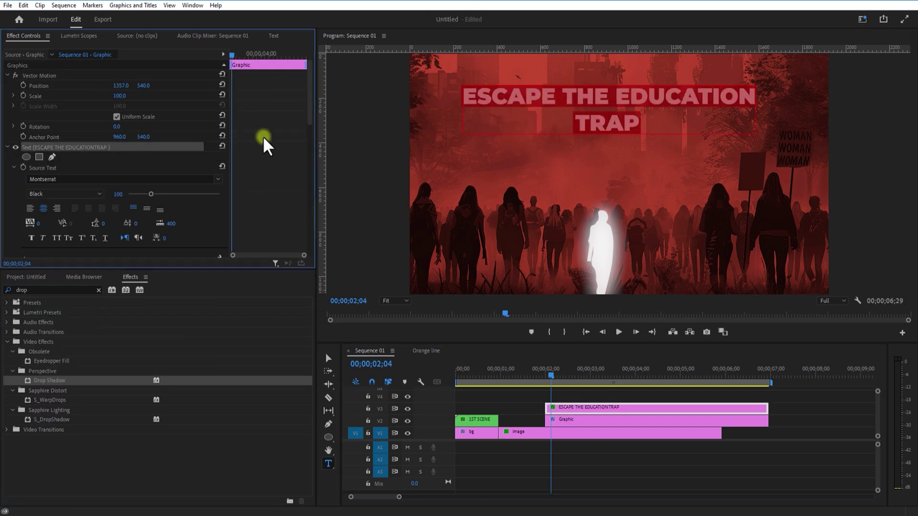
# Apply the Drop Shadow effect to the title clip as a white glow with a softness of 50
pyautogui.moveTo(57, 381); pyautogui.dragTo(596, 410)
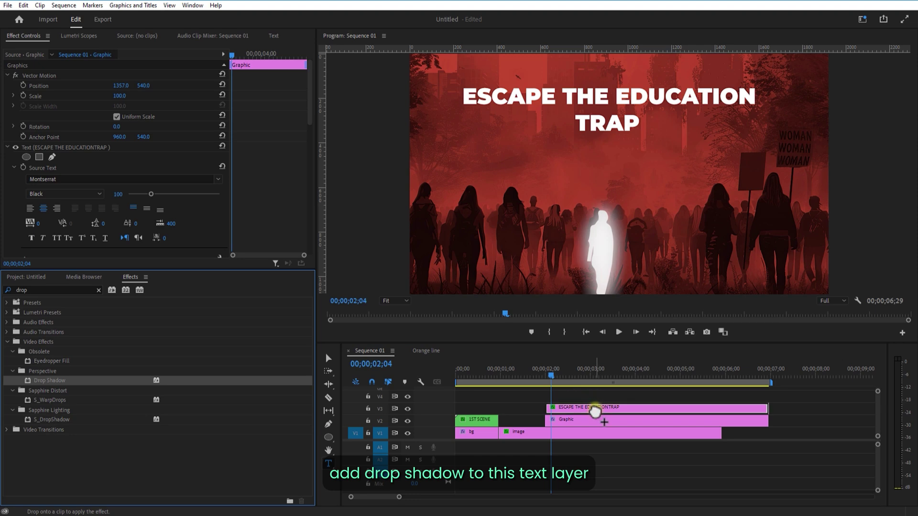
pyautogui.click(130, 168)
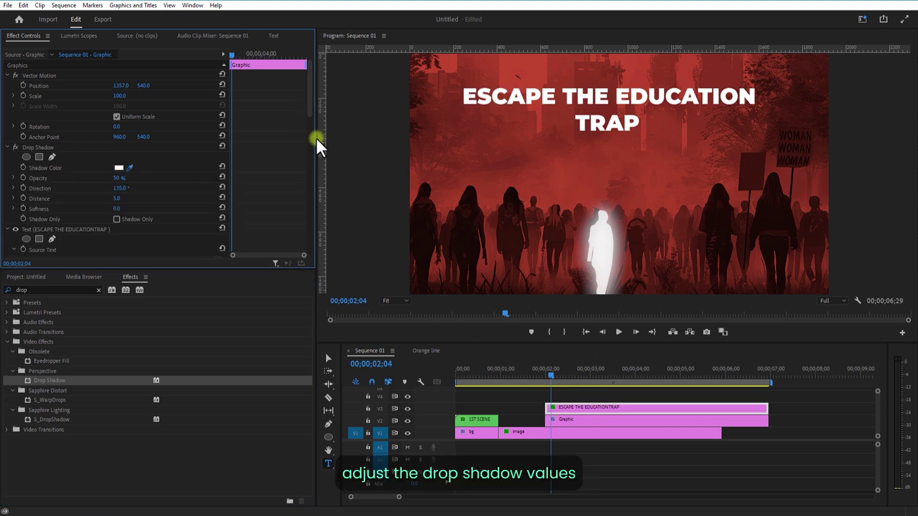
pyautogui.moveTo(309, 107); pyautogui.dragTo(309, 116)
pyautogui.moveTo(117, 182); pyautogui.dragTo(159, 197)
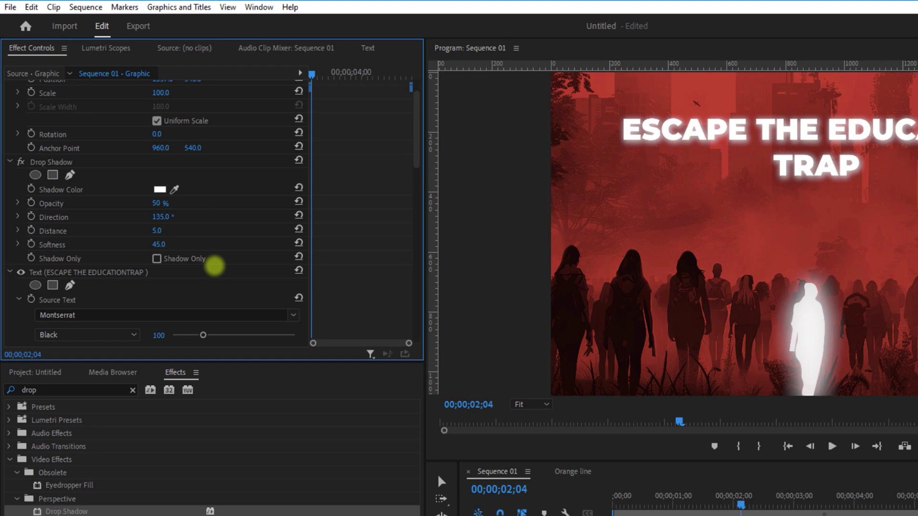
pyautogui.moveTo(214, 266); pyautogui.dragTo(221, 266)
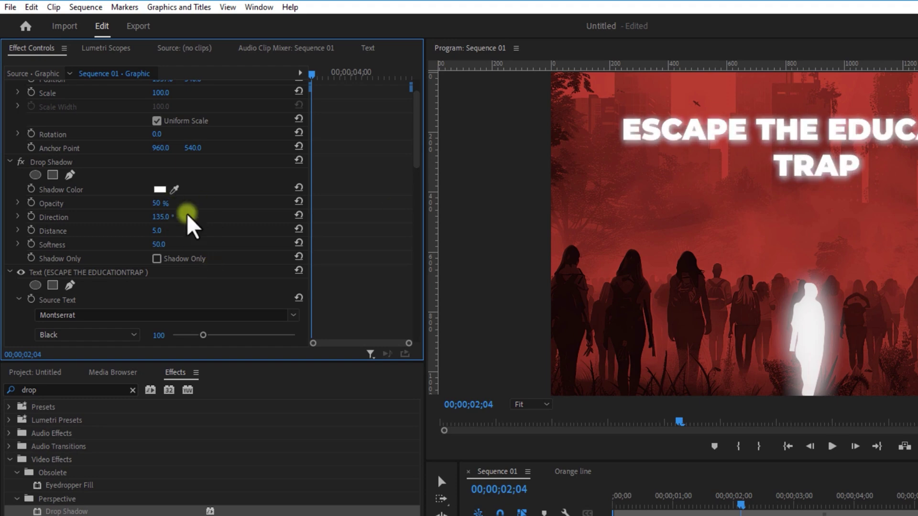
pyautogui.moveTo(163, 217); pyautogui.dragTo(118, 213)
pyautogui.moveTo(157, 230); pyautogui.dragTo(154, 230)
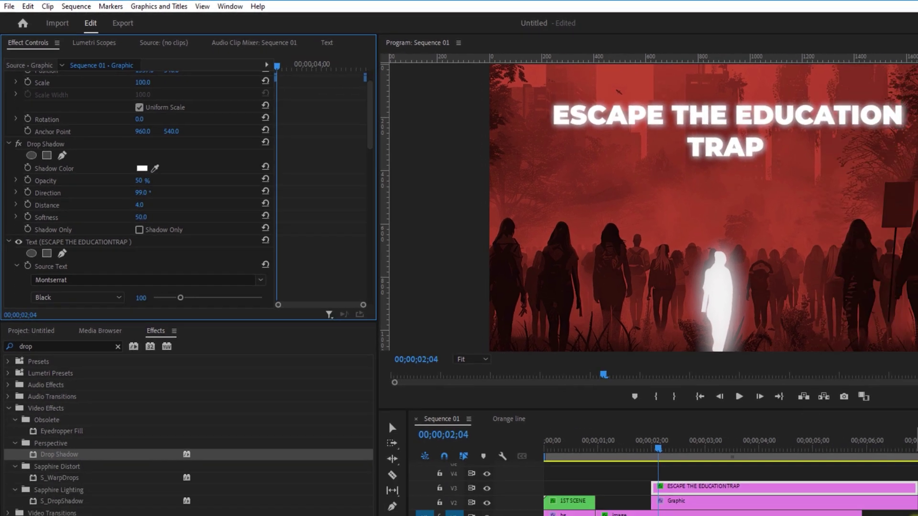
pyautogui.click(908, 515)
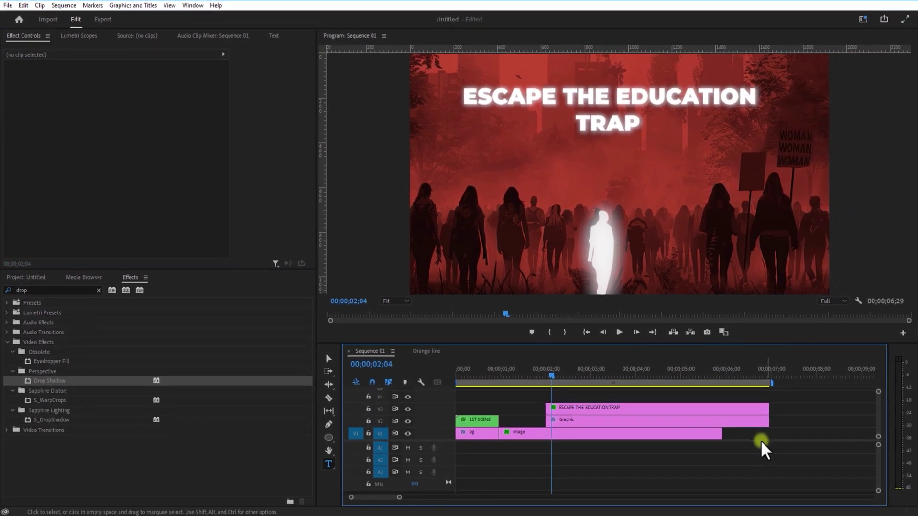
pyautogui.click(784, 488)
pyautogui.moveTo(142, 181); pyautogui.dragTo(101, 183)
pyautogui.click(907, 515)
pyautogui.click(785, 488)
# Add a rectangle mask to the title text, move it left of the lettering and keyframe its Mask Path at the clip's start
pyautogui.click(7, 148)
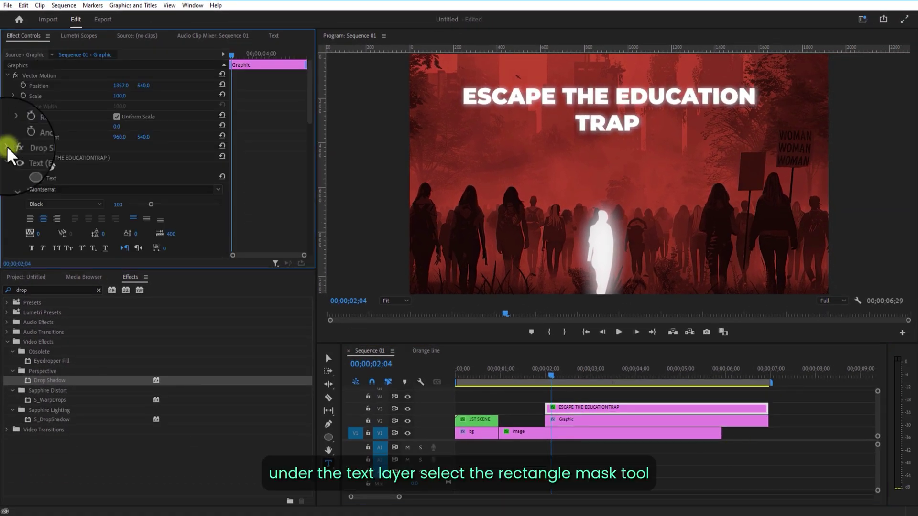
pyautogui.click(39, 167)
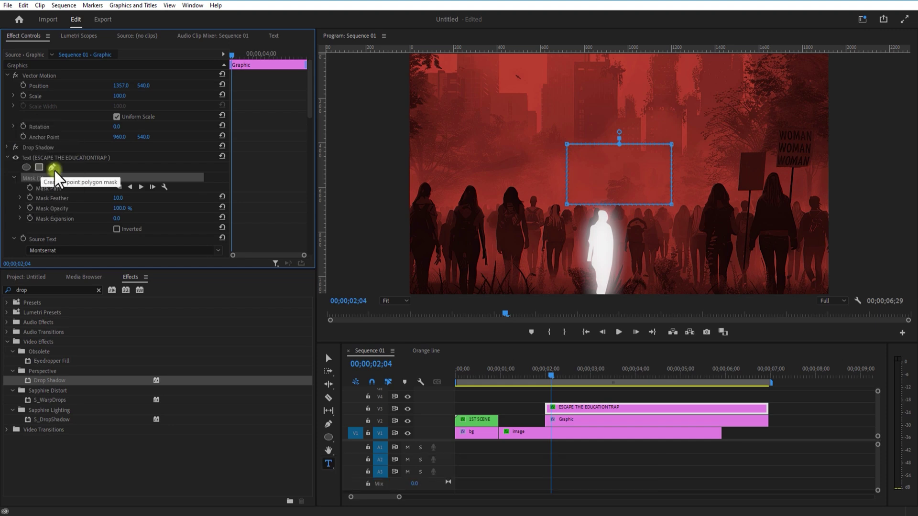
pyautogui.moveTo(601, 180); pyautogui.dragTo(390, 109)
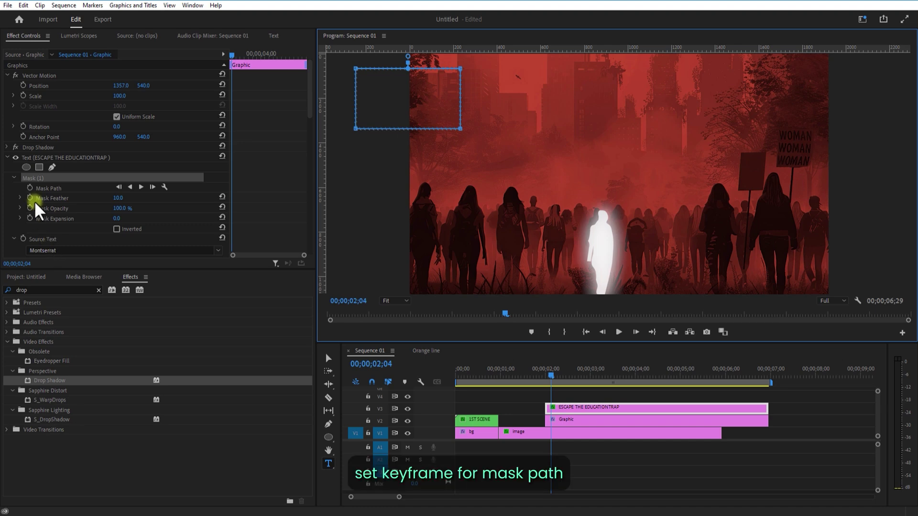
pyautogui.click(30, 188)
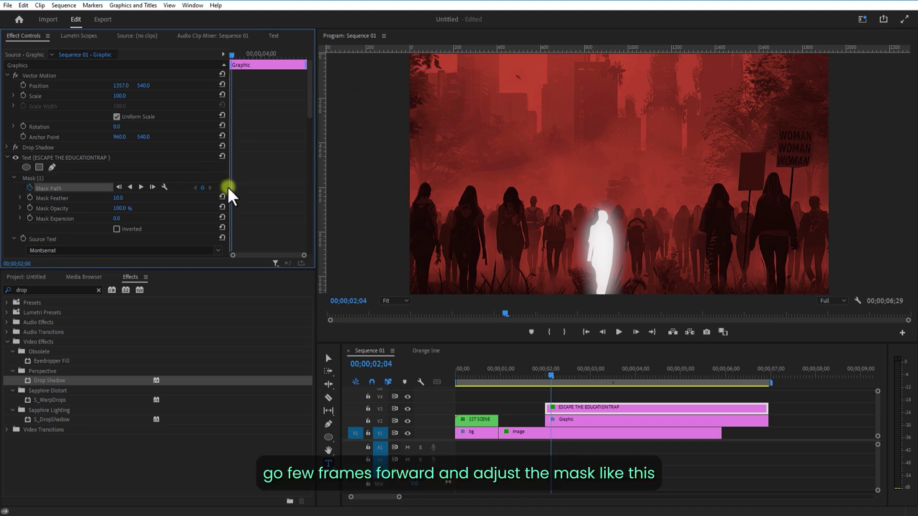
# At 00;00;02;20, stretch the title's mask rightward to enclose both lines of text, and play back the reveal from 00;00;02;00
pyautogui.click(228, 56)
pyautogui.moveTo(228, 62); pyautogui.dragTo(240, 62)
pyautogui.moveTo(461, 129); pyautogui.dragTo(499, 130)
pyautogui.hotkey('ctrl', 'z')
pyautogui.moveTo(424, 94); pyautogui.dragTo(528, 94)
pyautogui.moveTo(565, 68); pyautogui.dragTo(643, 66)
pyautogui.moveTo(565, 128); pyautogui.dragTo(701, 155)
pyautogui.moveTo(643, 66); pyautogui.dragTo(724, 69)
pyautogui.moveTo(701, 155); pyautogui.dragTo(763, 155)
pyautogui.moveTo(724, 68); pyautogui.dragTo(758, 69)
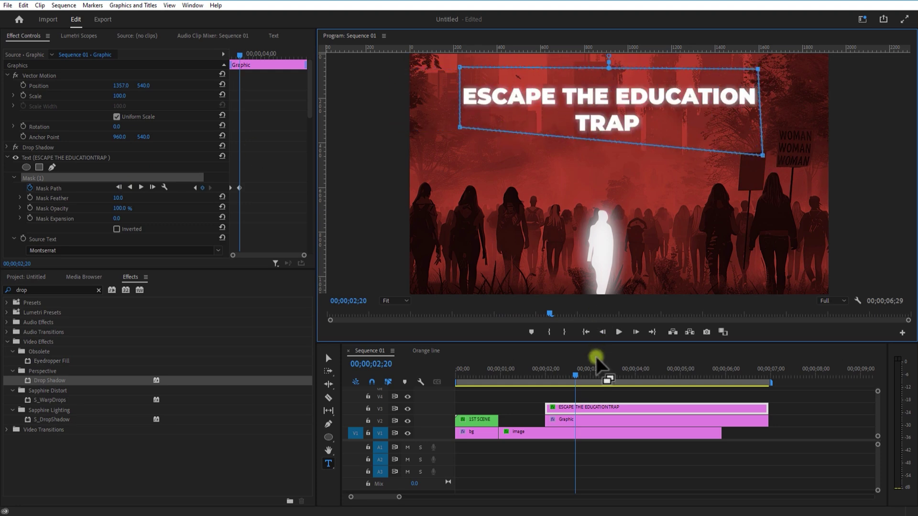
pyautogui.moveTo(595, 358); pyautogui.dragTo(544, 382)
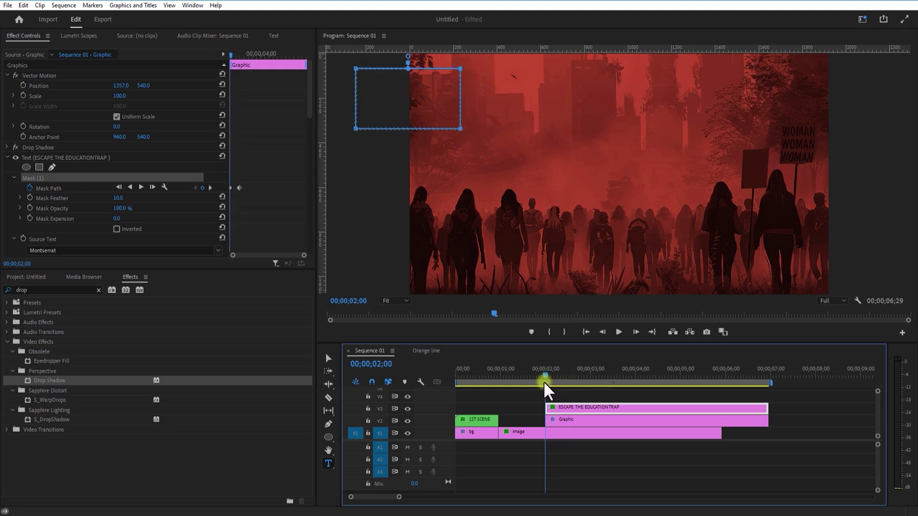
pyautogui.click(619, 332)
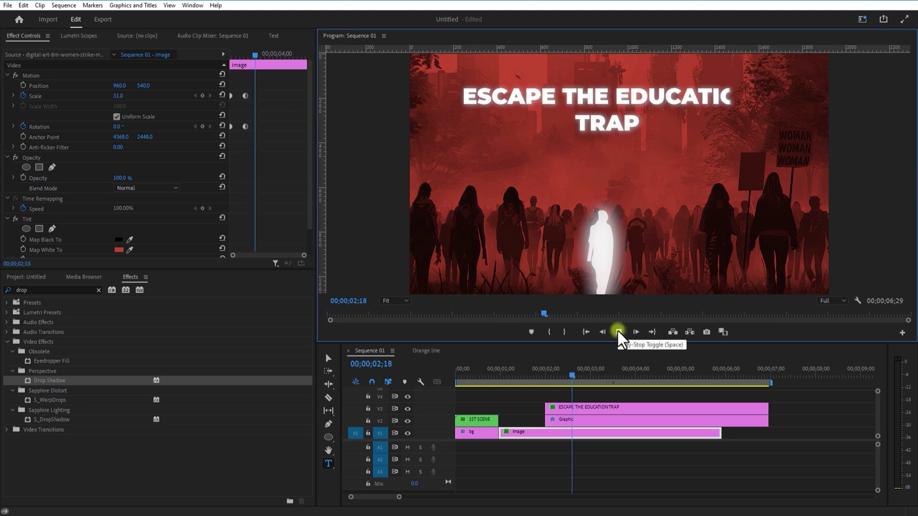
pyautogui.click(618, 332)
# Keyframe the title's Vector Motion position at 00;00;02;00, lower it to a vertical position of 576 near 00;00;03;23, and play it back
pyautogui.click(23, 85)
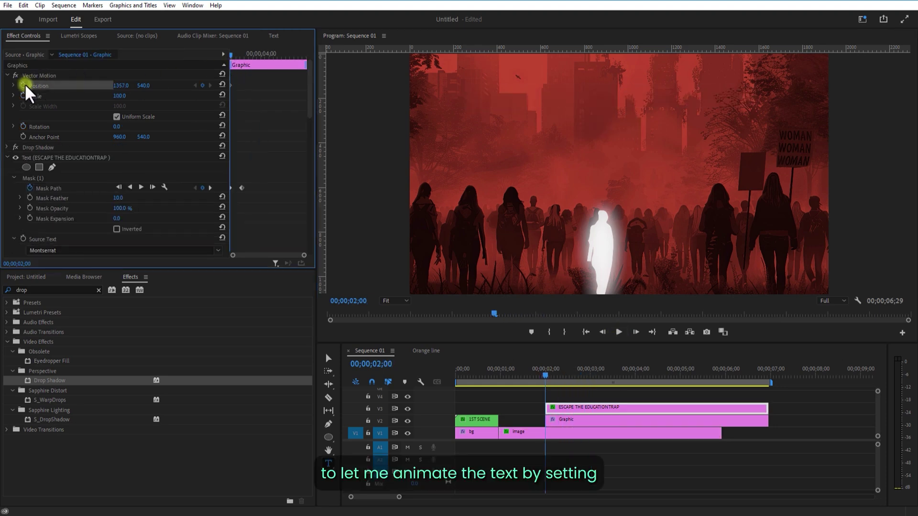
pyautogui.moveTo(232, 54); pyautogui.dragTo(257, 68)
pyautogui.moveTo(158, 85); pyautogui.dragTo(184, 87)
pyautogui.moveTo(253, 55); pyautogui.dragTo(225, 63)
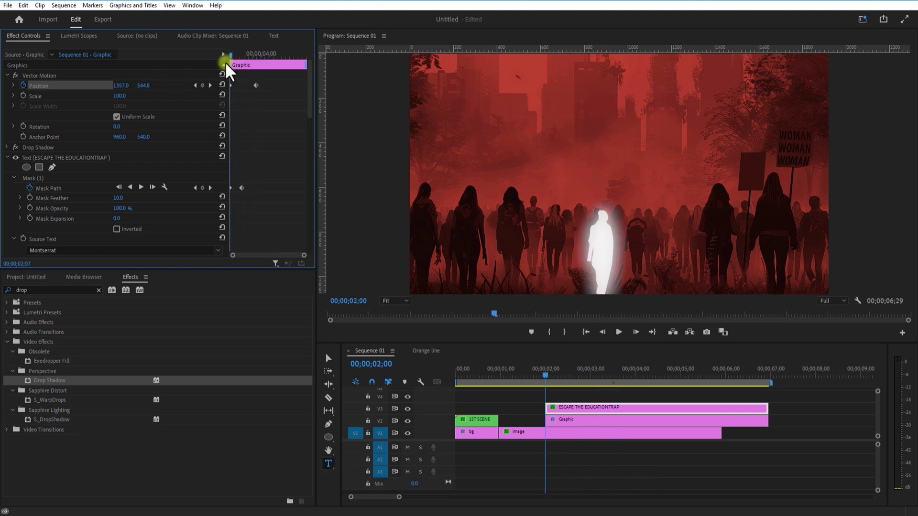
pyautogui.click(620, 332)
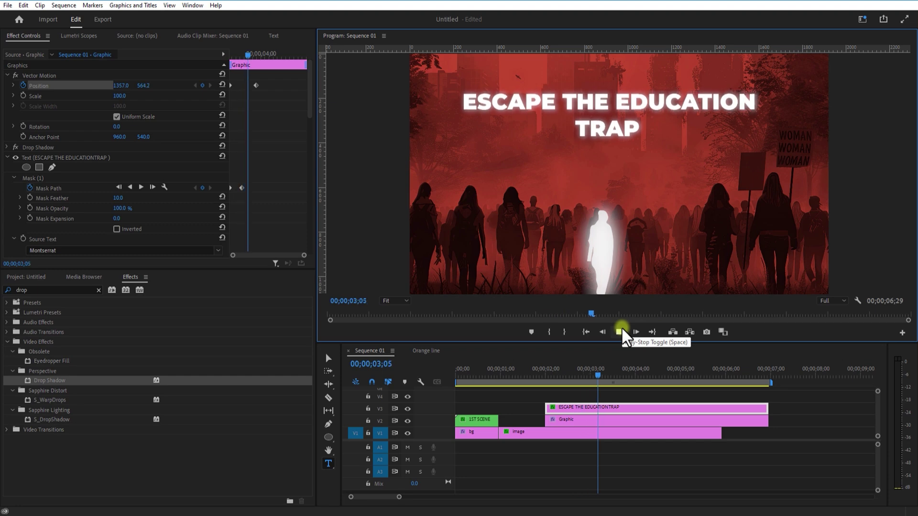
# Set both of the title's position keyframes to Auto Bezier temporal interpolation and play back the animation from 00;00;02;00
pyautogui.click(258, 80)
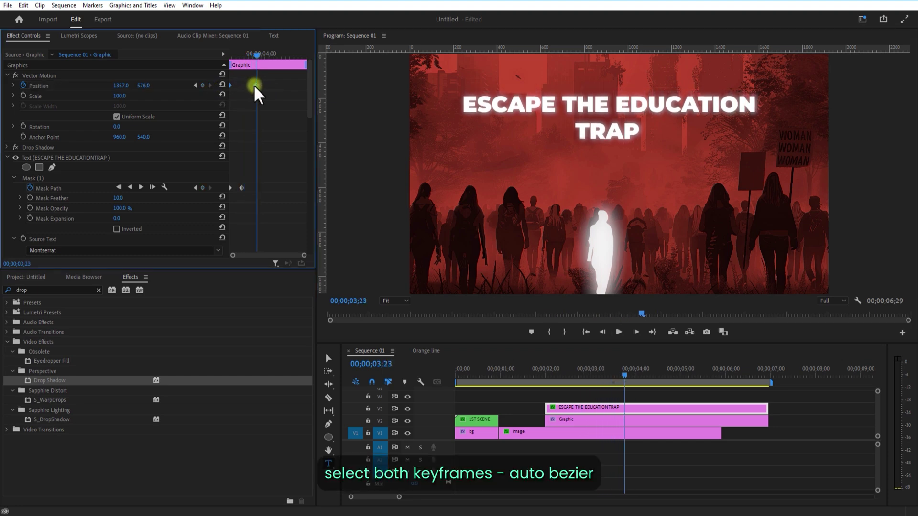
pyautogui.rightClick(255, 86)
pyautogui.moveTo(307, 172)
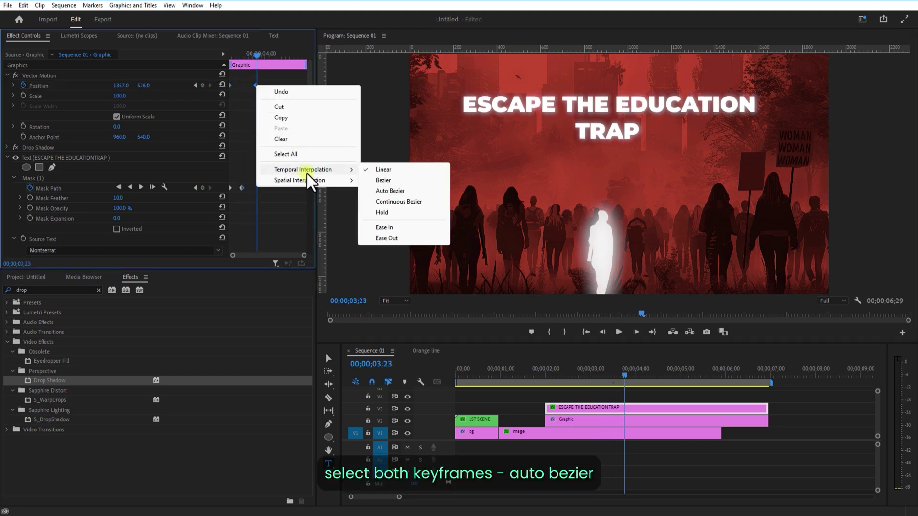
pyautogui.click(390, 191)
pyautogui.moveTo(257, 54); pyautogui.dragTo(223, 67)
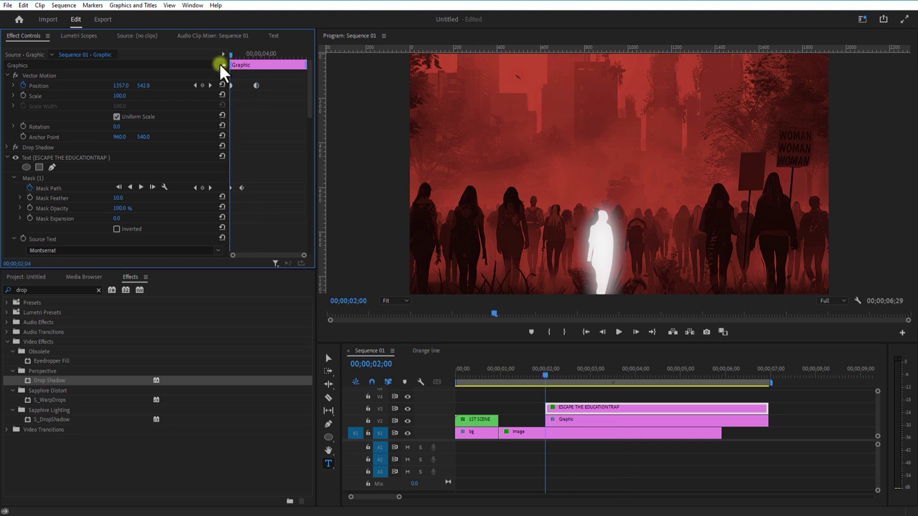
pyautogui.click(618, 333)
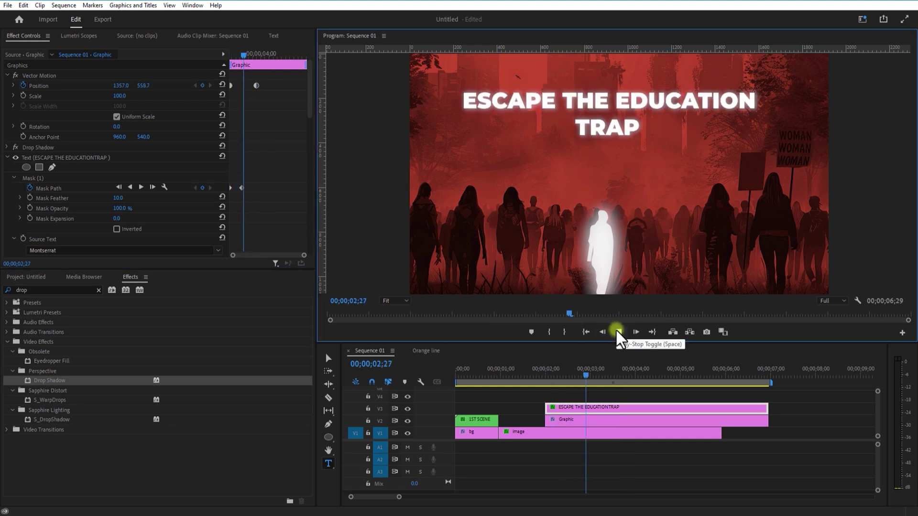
pyautogui.click(618, 333)
# Keyframe the image clip's position at 00;00;02;00 and set its vertical position to 517 at 00;00;03;28
pyautogui.click(549, 428)
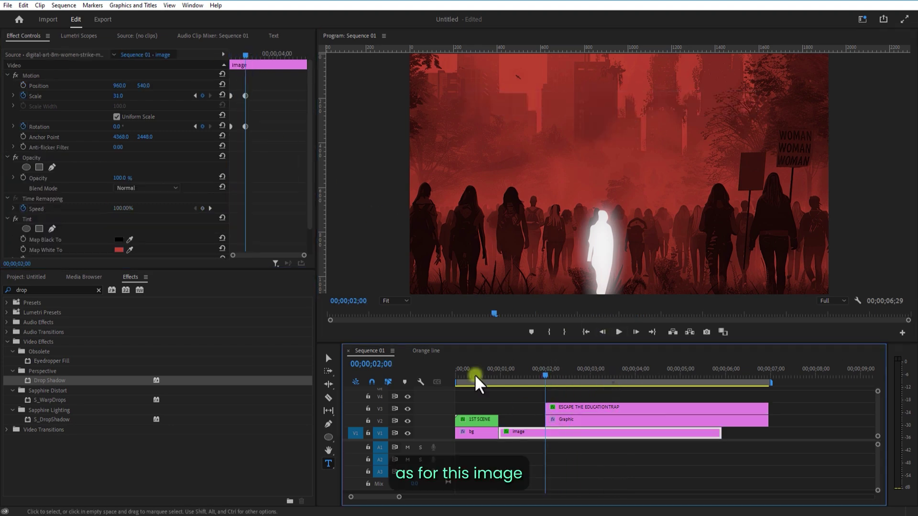
pyautogui.click(23, 86)
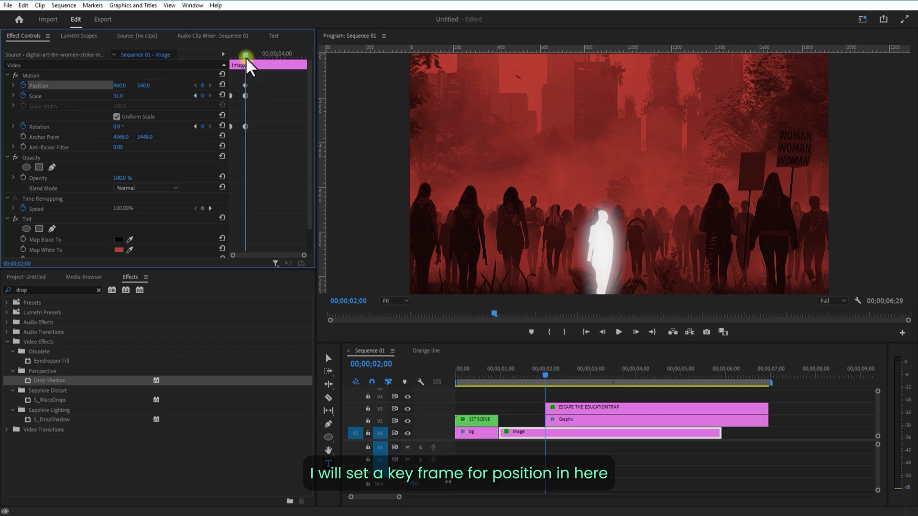
pyautogui.moveTo(246, 56); pyautogui.dragTo(276, 75)
pyautogui.moveTo(128, 88); pyautogui.dragTo(101, 87)
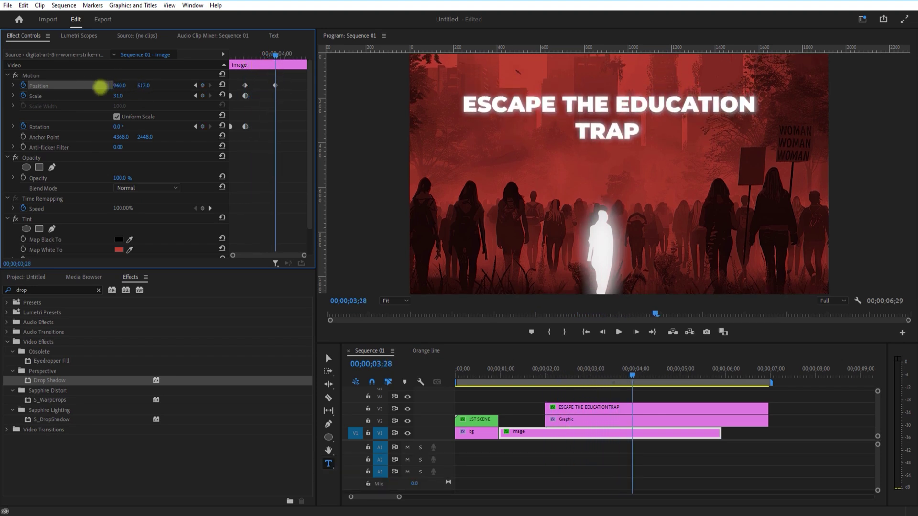
pyautogui.moveTo(267, 62); pyautogui.dragTo(246, 67)
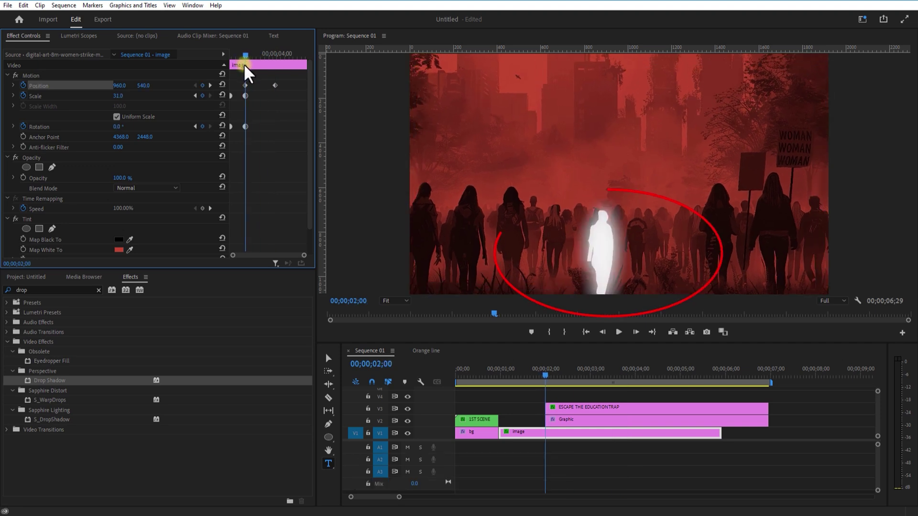
# Keyframe the silhouette graphic's Vector Motion position at 00;00;02;00 and move it up at 00;00;03;29 to match the image
pyautogui.click(569, 422)
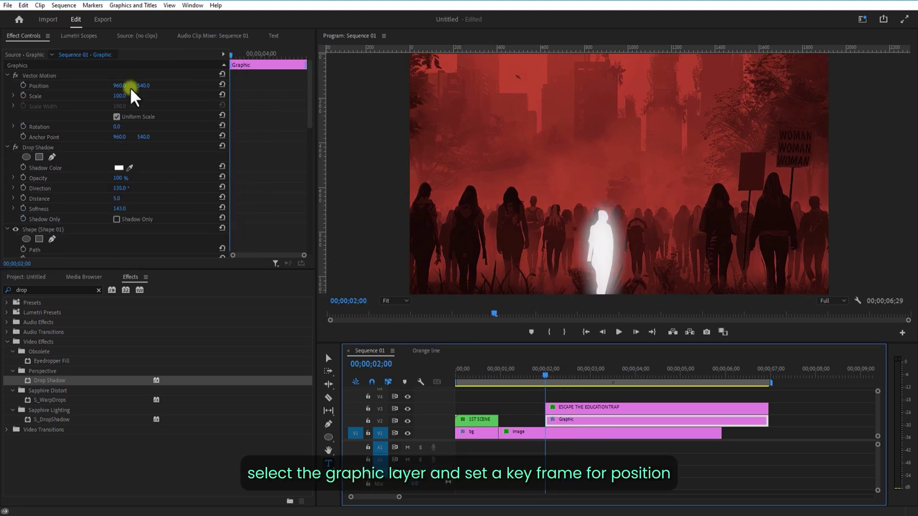
pyautogui.click(24, 85)
pyautogui.moveTo(232, 57); pyautogui.dragTo(261, 87)
pyautogui.moveTo(151, 86); pyautogui.dragTo(110, 94)
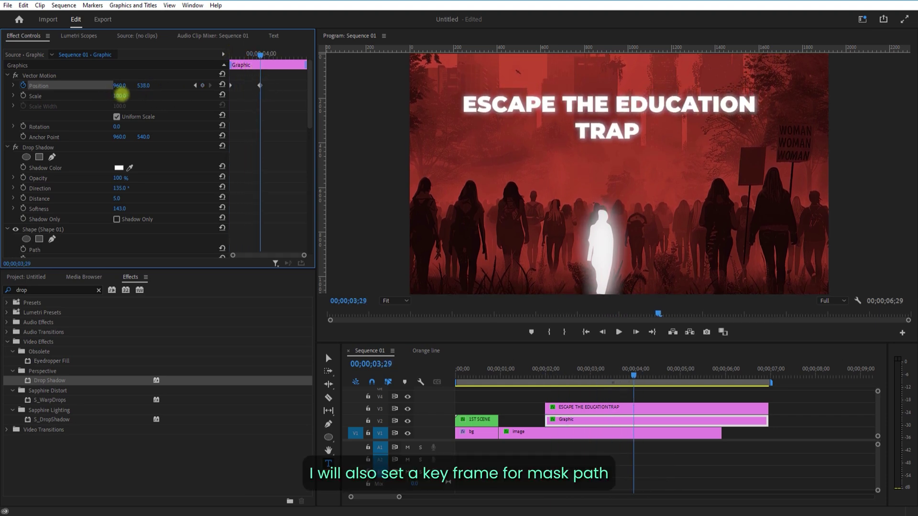
# Keyframe the silhouette shape's path at 00;00;02;00 and pull its lowest points down past the frame's bottom edge at 00;00;03;28
pyautogui.press('Up')
pyautogui.scroll(-2, 75, 235)
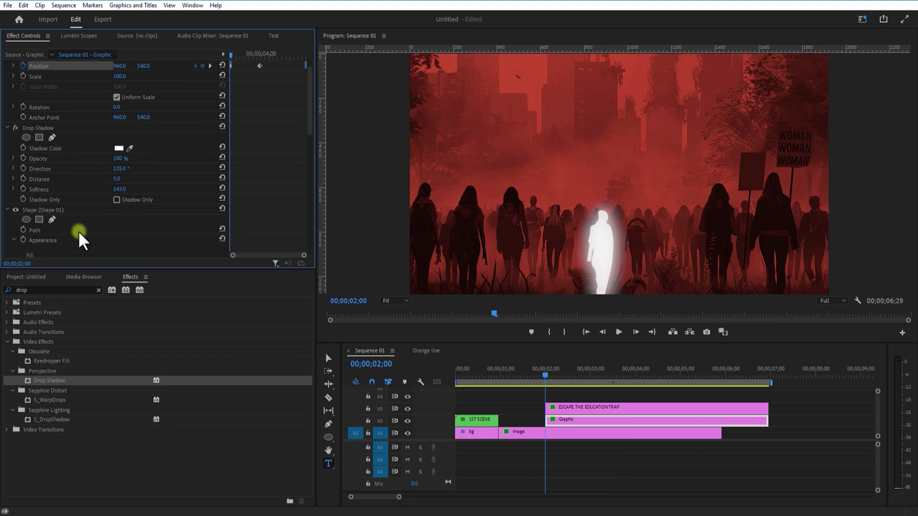
pyautogui.click(23, 220)
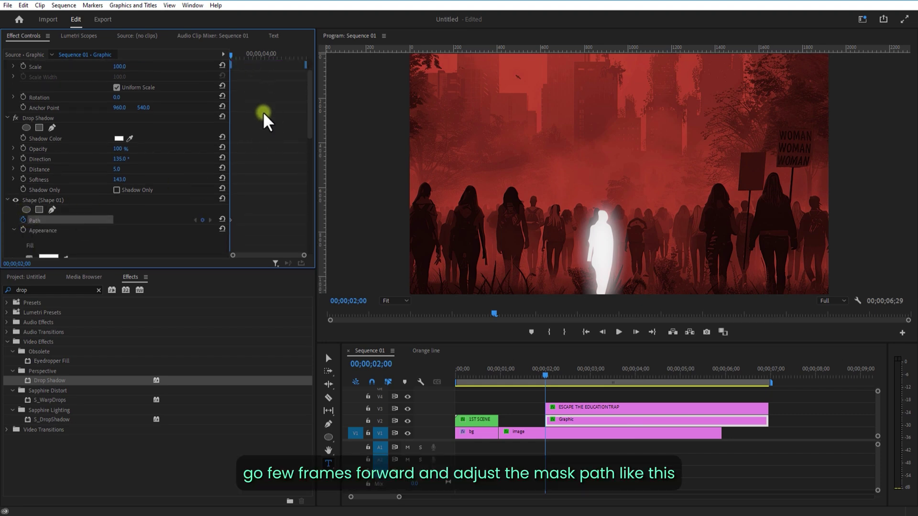
pyautogui.scroll(2, 307, 127)
pyautogui.moveTo(236, 62); pyautogui.dragTo(260, 67)
pyautogui.scroll(-3, 305, 156)
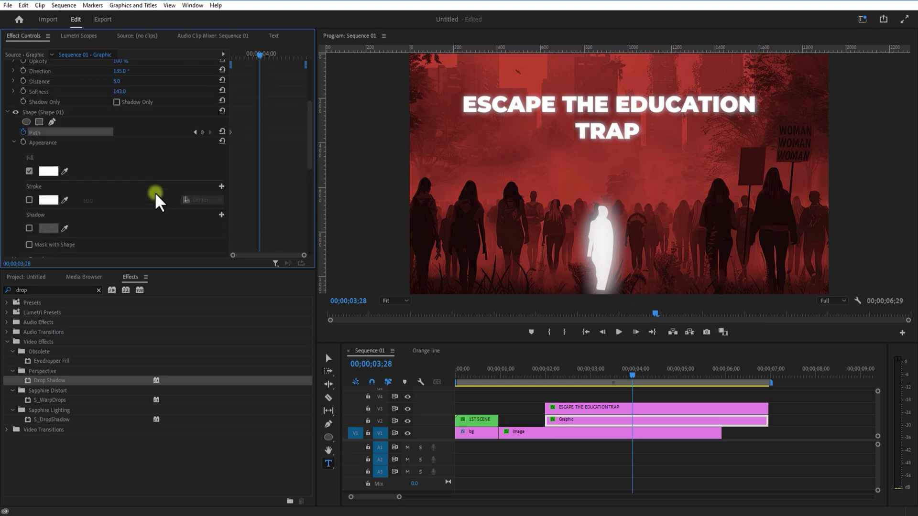
pyautogui.click(73, 113)
pyautogui.click(328, 424)
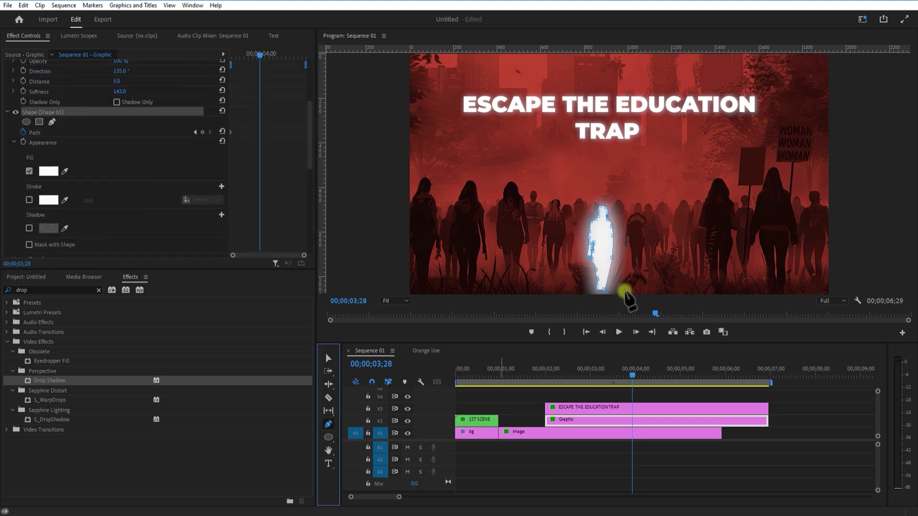
pyautogui.click(595, 299)
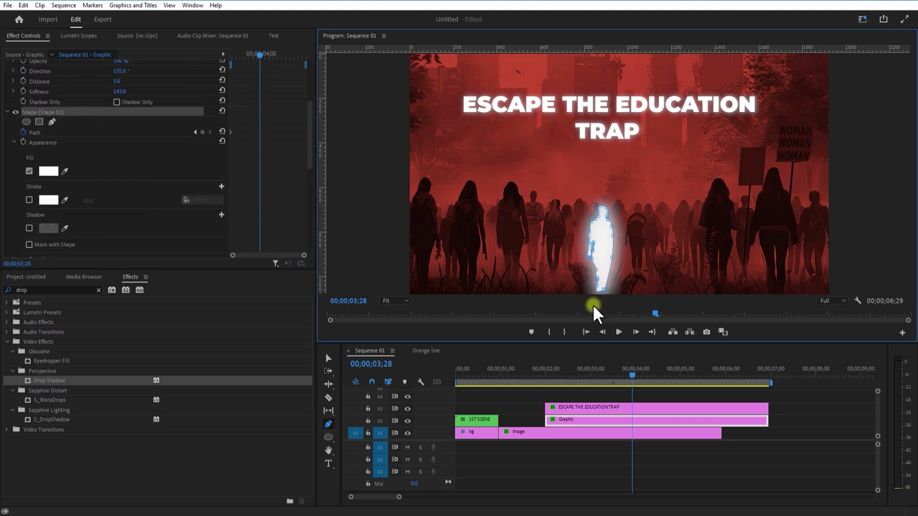
pyautogui.click(606, 290)
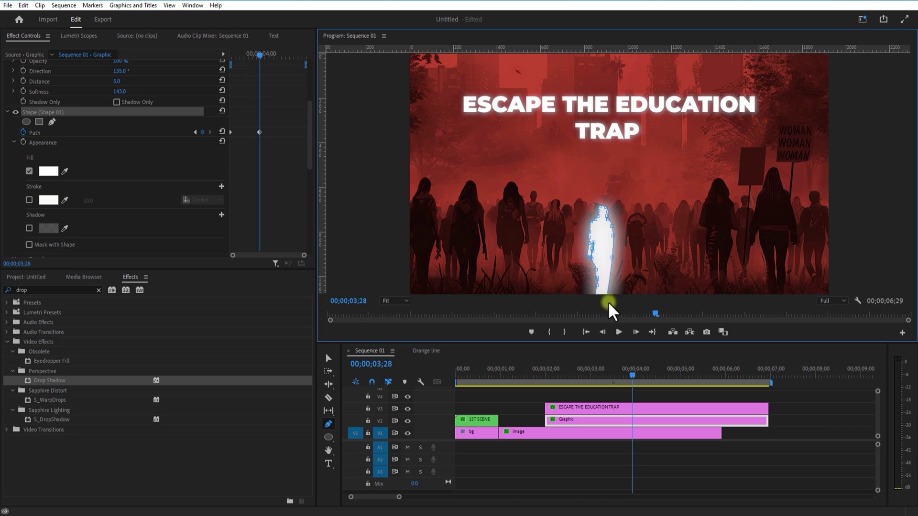
# Play back the title and silhouette animation from 00;00;01;25 and review the image's movement just before 00;00;02;00
pyautogui.click(328, 359)
pyautogui.click(539, 368)
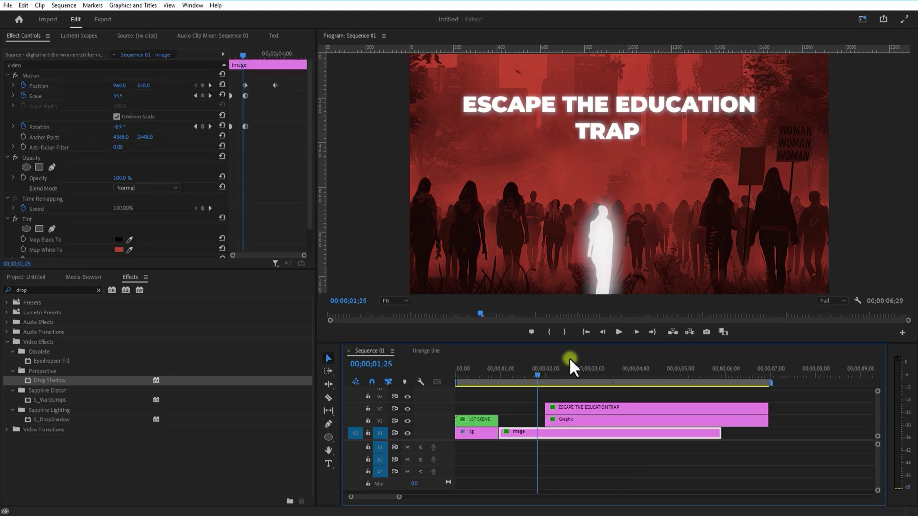
pyautogui.click(619, 331)
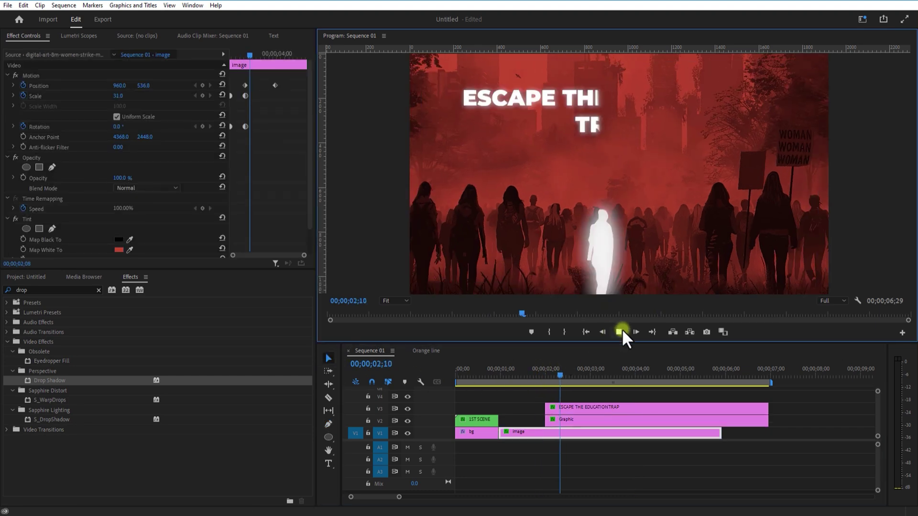
pyautogui.click(511, 368)
pyautogui.moveTo(510, 368); pyautogui.dragTo(537, 375)
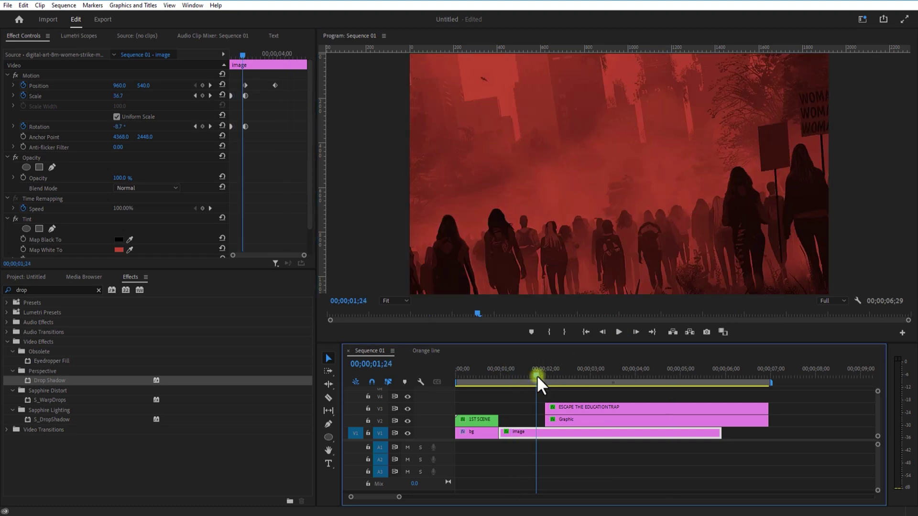
# Trim the image, silhouette graphic and title clips to end at 00;00;03;28 and nest them as "2nd scene"
pyautogui.moveTo(649, 436); pyautogui.dragTo(589, 406)
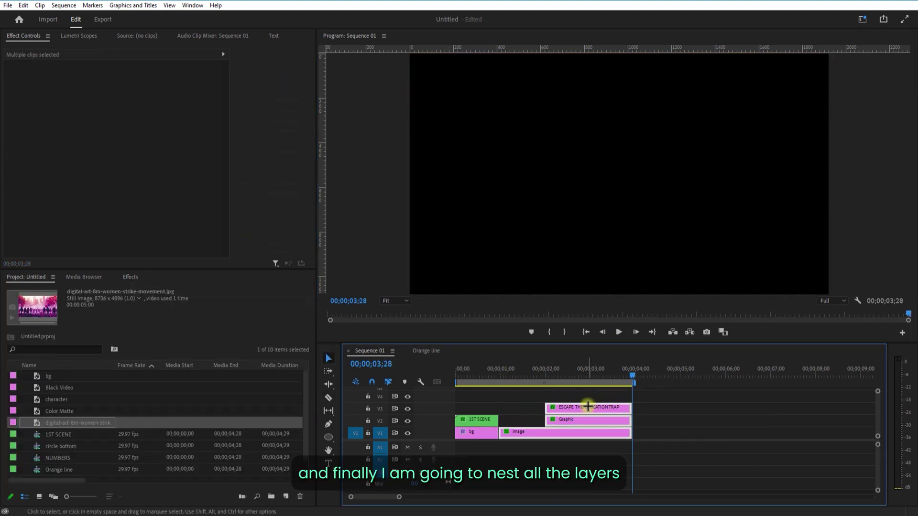
pyautogui.rightClick(588, 406)
pyautogui.click(620, 283)
pyautogui.write('2nd scene')
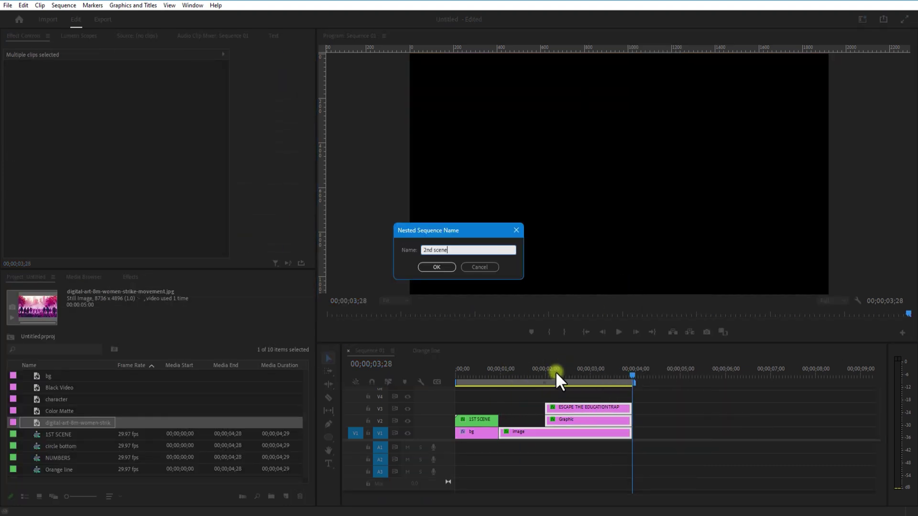
pyautogui.press('Return')
pyautogui.click(503, 371)
pyautogui.moveTo(503, 371); pyautogui.dragTo(508, 374)
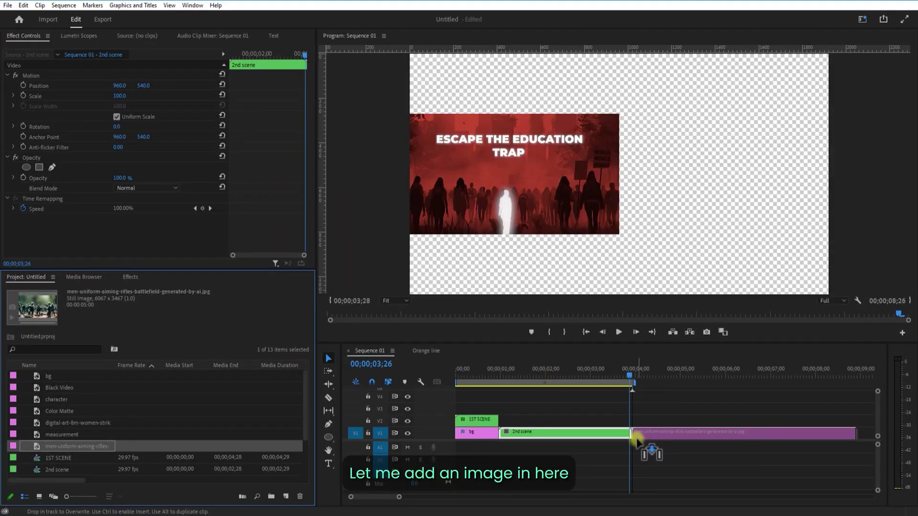
# Place the men-uniform-aiming-rifles image right after the 2nd scene nest on V1 and set its scale to 32
pyautogui.moveTo(637, 437); pyautogui.dragTo(681, 437)
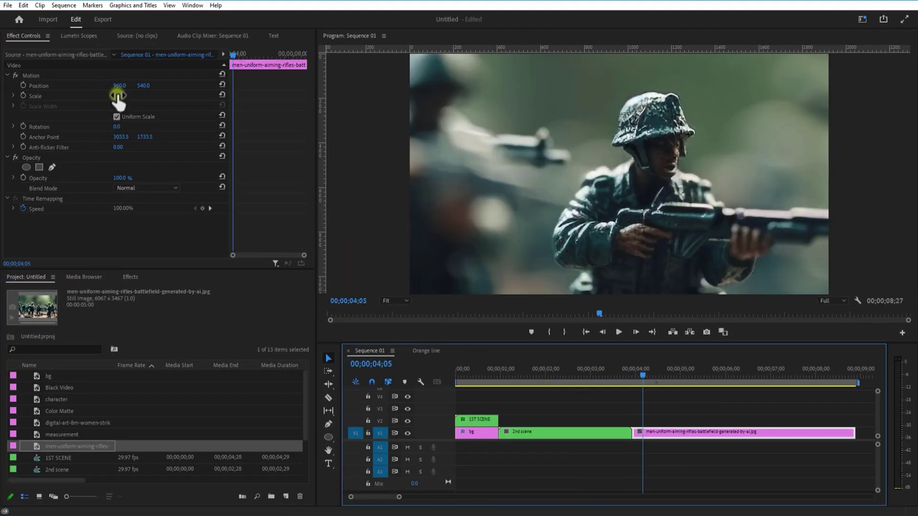
pyautogui.moveTo(117, 95); pyautogui.dragTo(88, 117)
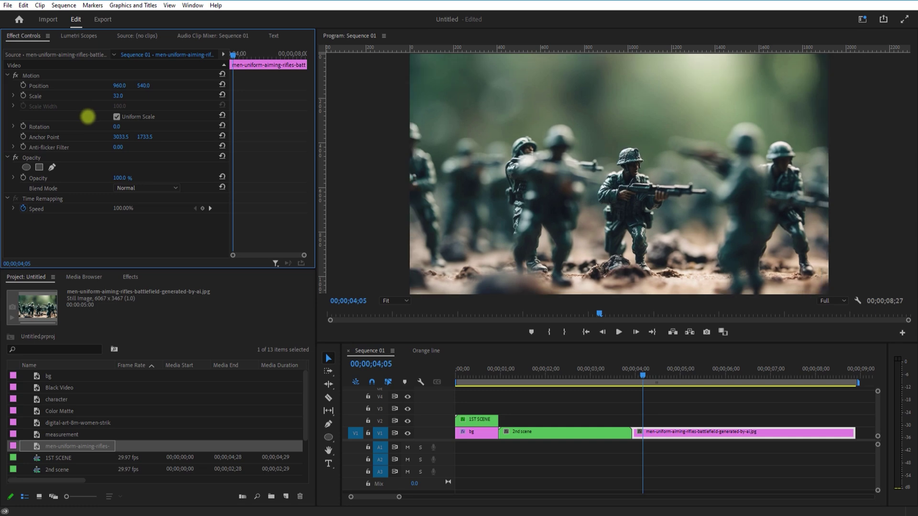
# Place the measurement ruler image on V2 directly above the soldiers image
pyautogui.click(656, 397)
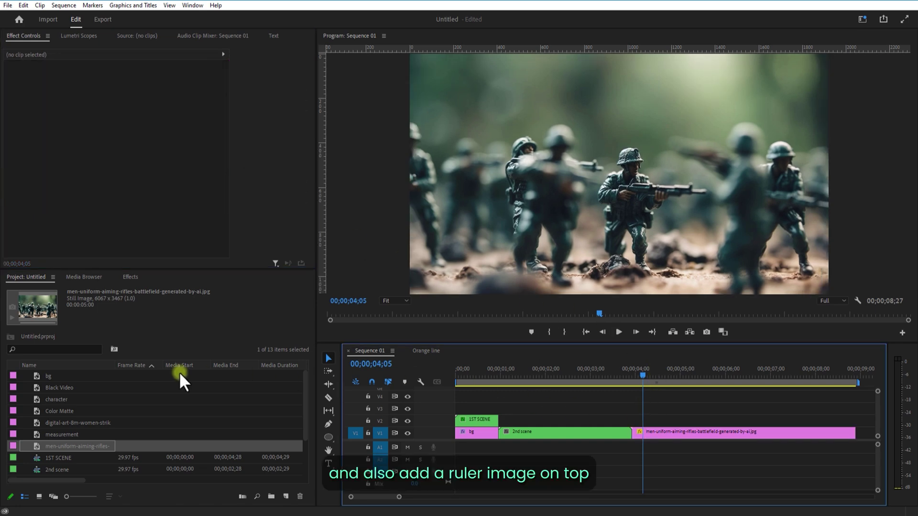
pyautogui.click(76, 434)
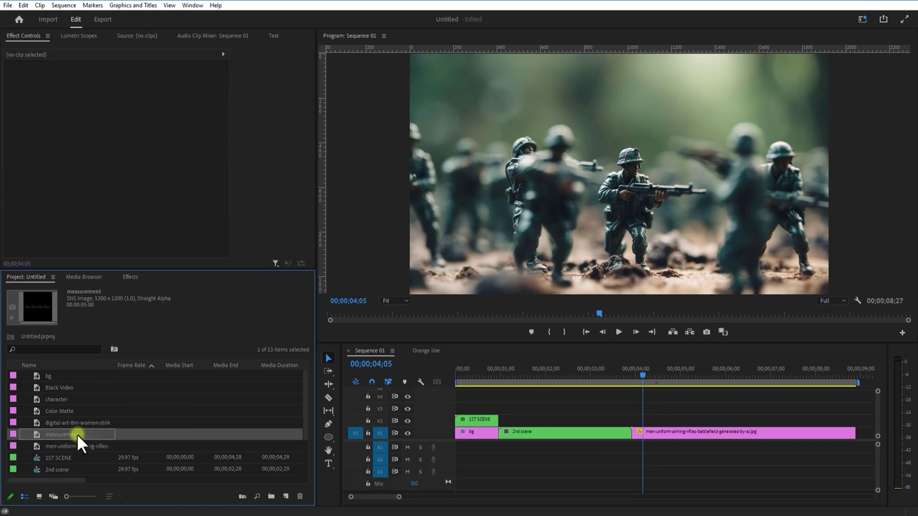
pyautogui.moveTo(61, 439); pyautogui.dragTo(675, 422)
# Apply the Tint effect to the measurement clip and map black to white
pyautogui.click(130, 277)
pyautogui.click(75, 290)
pyautogui.write('tint')
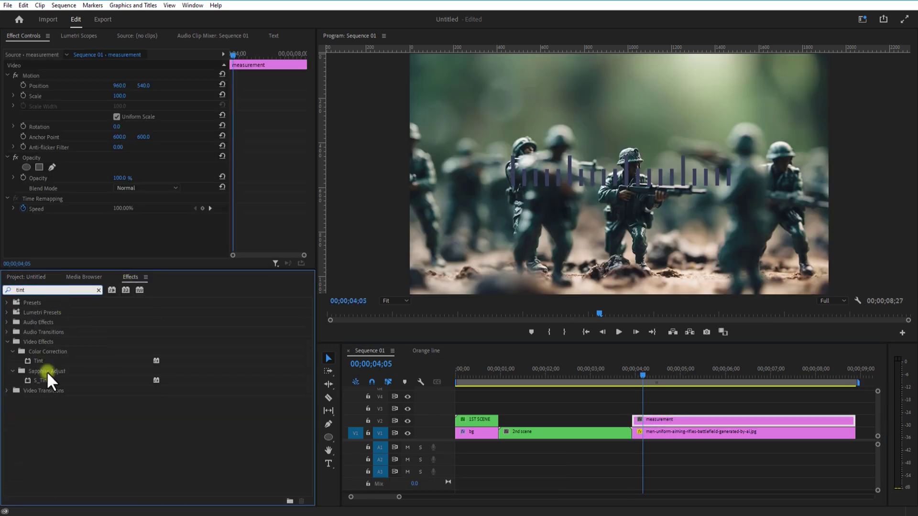
pyautogui.moveTo(39, 361); pyautogui.dragTo(177, 363)
pyautogui.moveTo(666, 418); pyautogui.dragTo(647, 416)
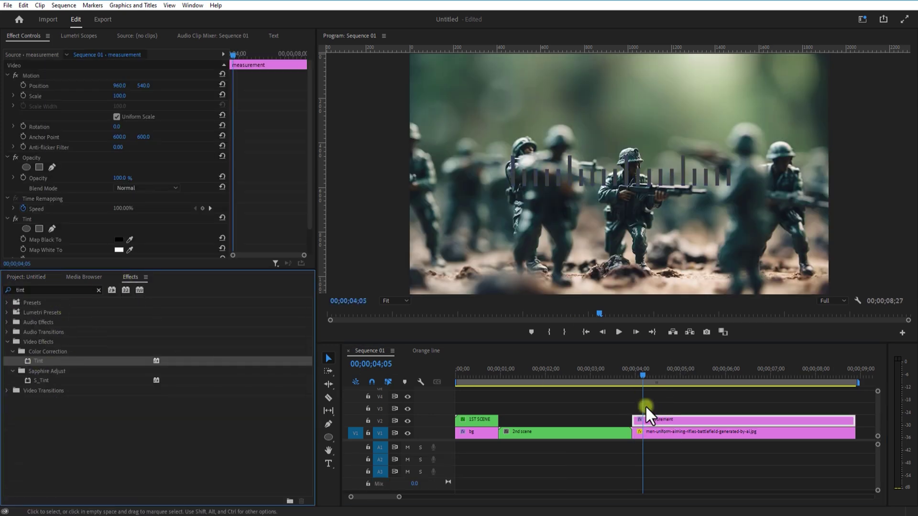
pyautogui.click(118, 240)
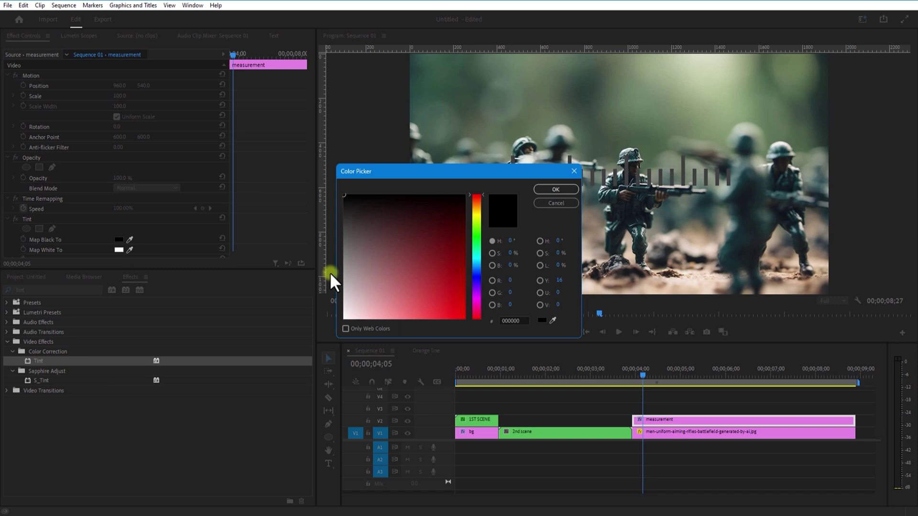
pyautogui.click(345, 319)
pyautogui.click(555, 190)
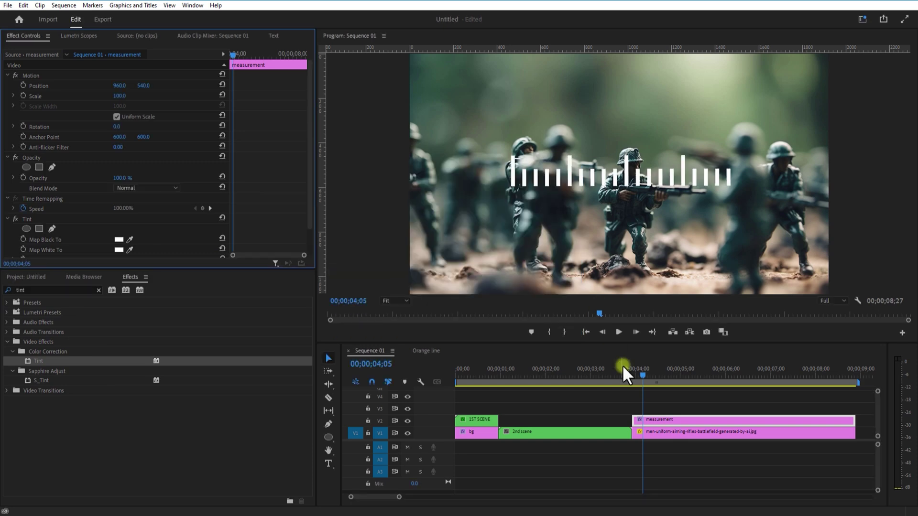
# Apply the Tint effect to the soldiers image and map white to bright red, FB0303
pyautogui.click(657, 433)
pyautogui.moveTo(45, 363); pyautogui.dragTo(642, 433)
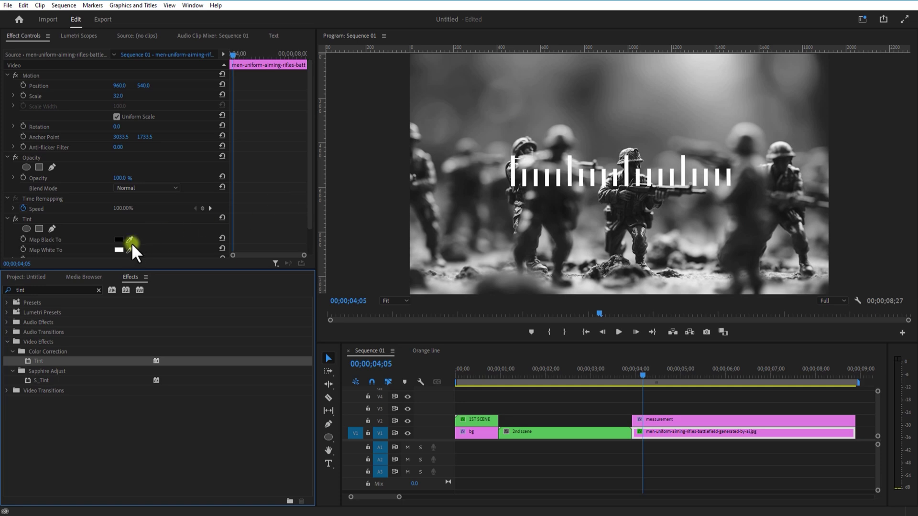
pyautogui.click(121, 249)
pyautogui.click(465, 317)
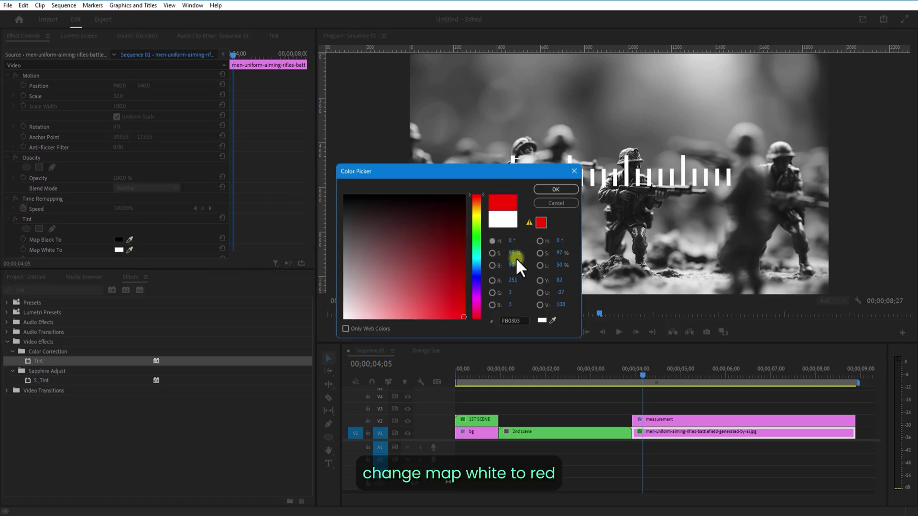
pyautogui.click(556, 190)
# Move the measurement clip up to V3 and place the film-dust-scratches video on V2 beneath it, without its audio
pyautogui.moveTo(683, 420); pyautogui.dragTo(623, 423)
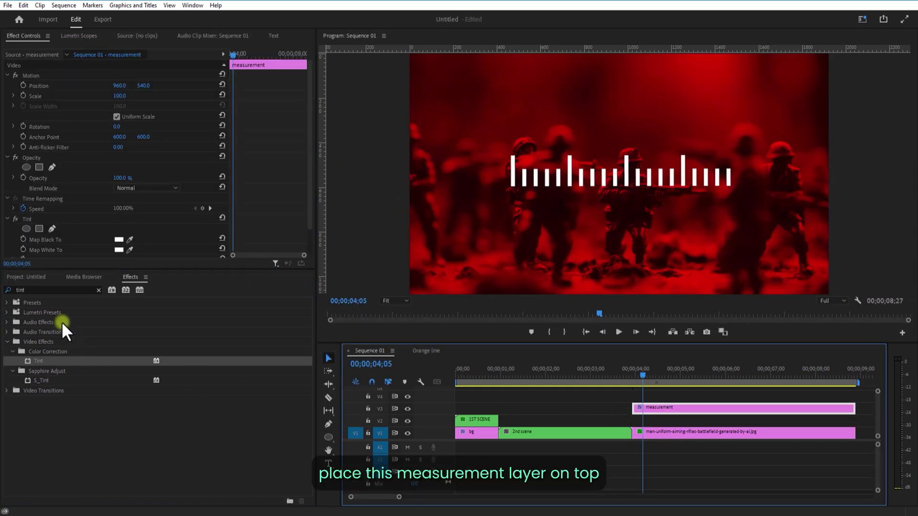
pyautogui.click(35, 280)
pyautogui.moveTo(75, 457); pyautogui.dragTo(632, 422)
pyautogui.rightClick(690, 419)
pyautogui.click(690, 441)
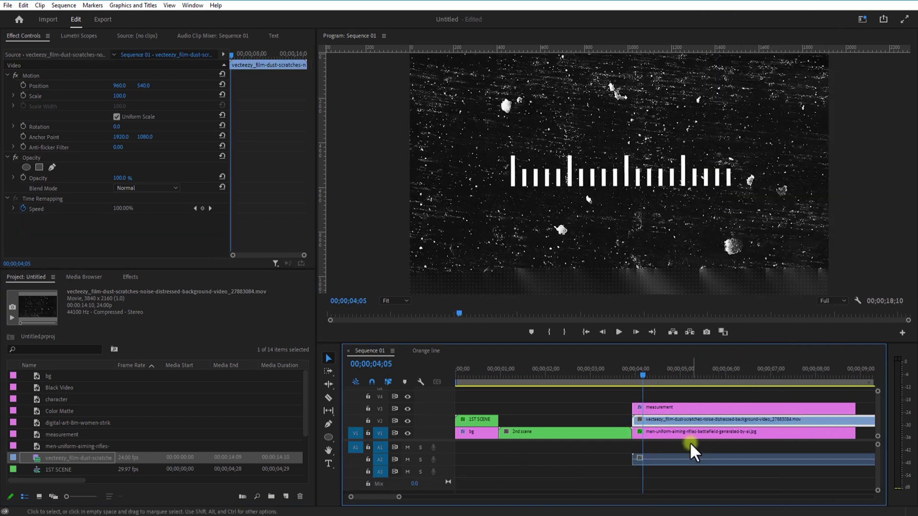
# Set the film-dust overlay's blend mode to Lighten
pyautogui.click(702, 419)
pyautogui.click(150, 186)
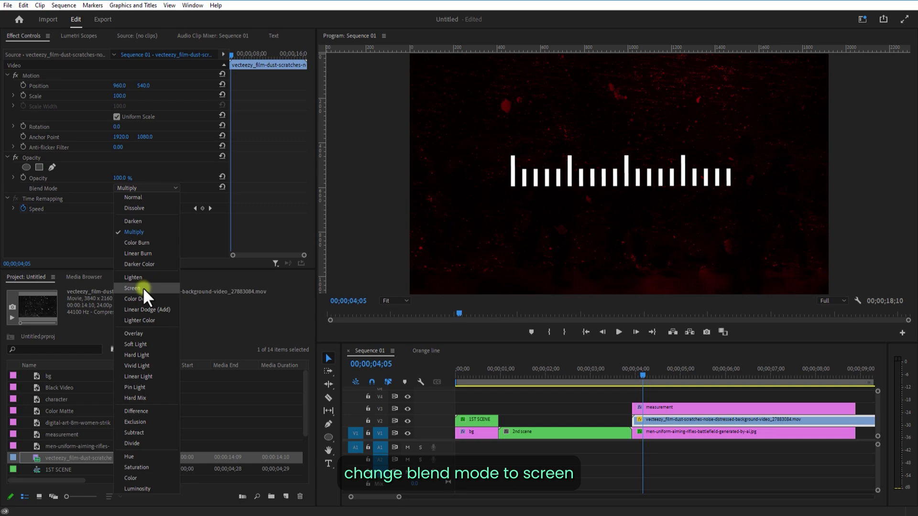
pyautogui.click(142, 288)
# Set the film-dust overlay's scale to 154 and trim its end to match the soldiers image at 00;00;08;27
pyautogui.moveTo(120, 95); pyautogui.dragTo(149, 96)
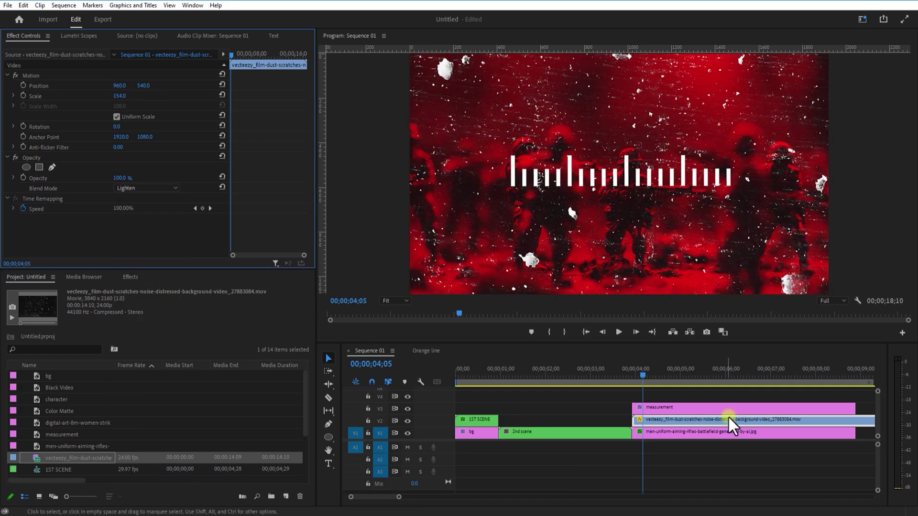
pyautogui.click(776, 418)
pyautogui.click(853, 378)
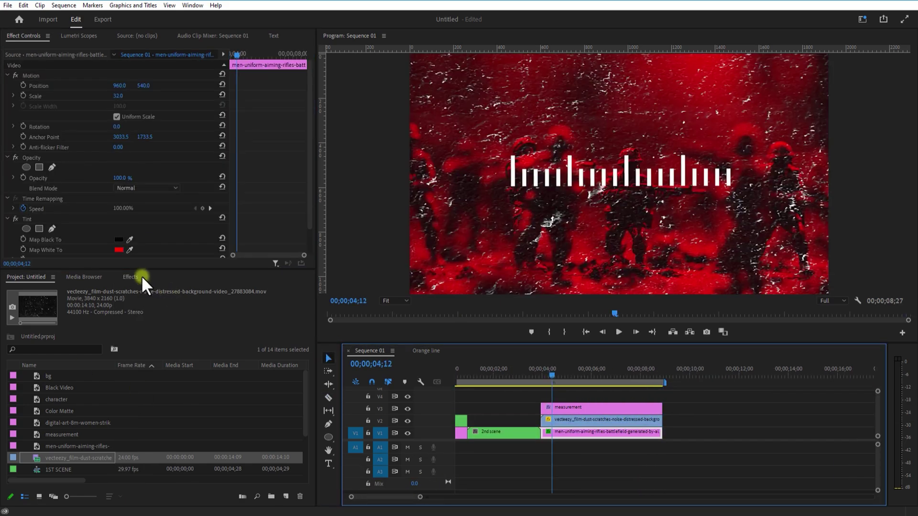
# Apply Tint to the film-dust overlay, with white mapped to black and the amount to tint at 40%
pyautogui.click(136, 276)
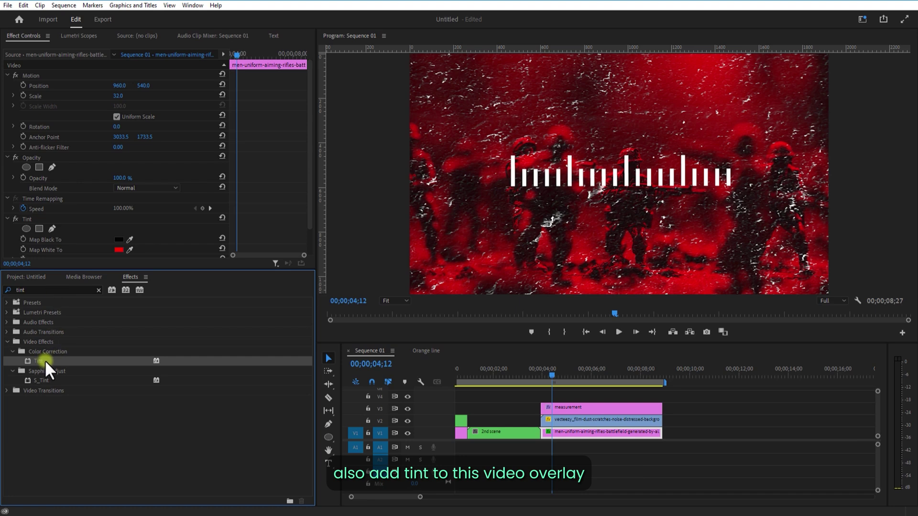
pyautogui.moveTo(44, 360); pyautogui.dragTo(550, 421)
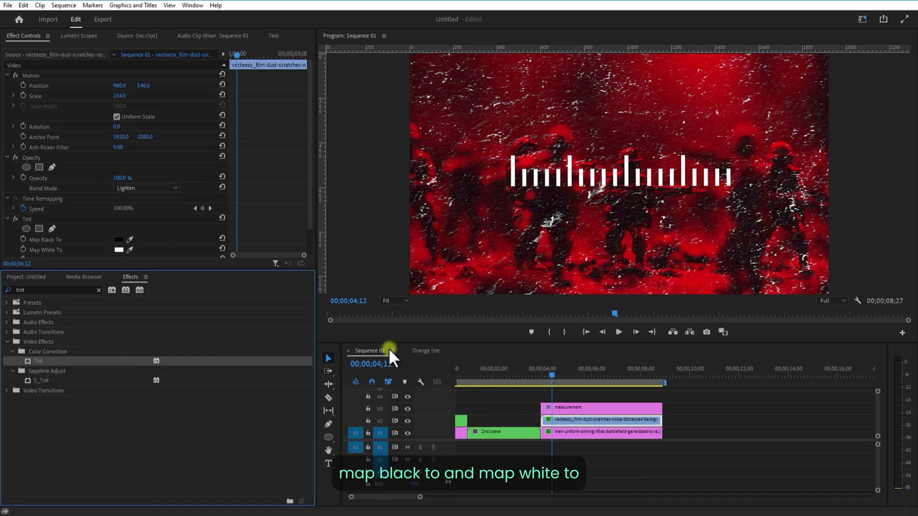
pyautogui.click(130, 249)
pyautogui.click(155, 238)
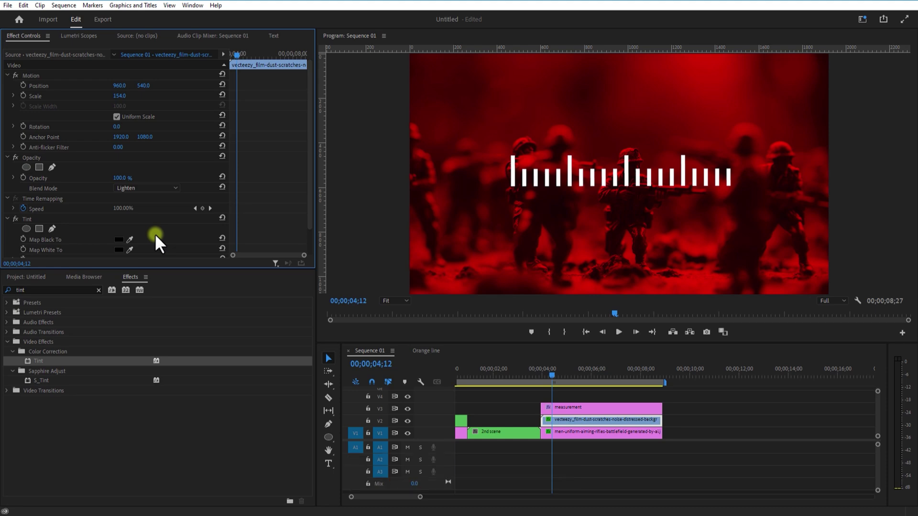
pyautogui.scroll(-1, 154, 234)
pyautogui.moveTo(124, 239); pyautogui.dragTo(87, 242)
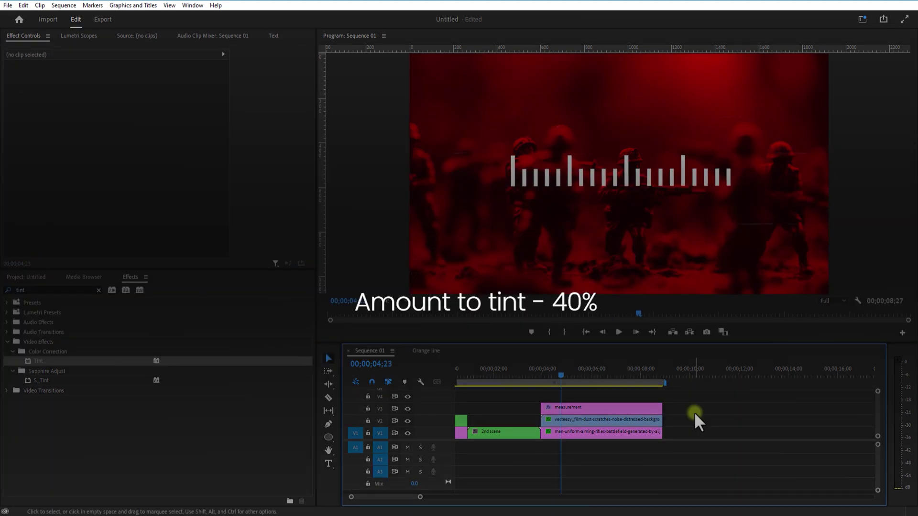
# Nest the film-dust overlay and soldiers image as "bg", and move the measurement clip down to V2 above the nest
pyautogui.moveTo(682, 422); pyautogui.dragTo(599, 426)
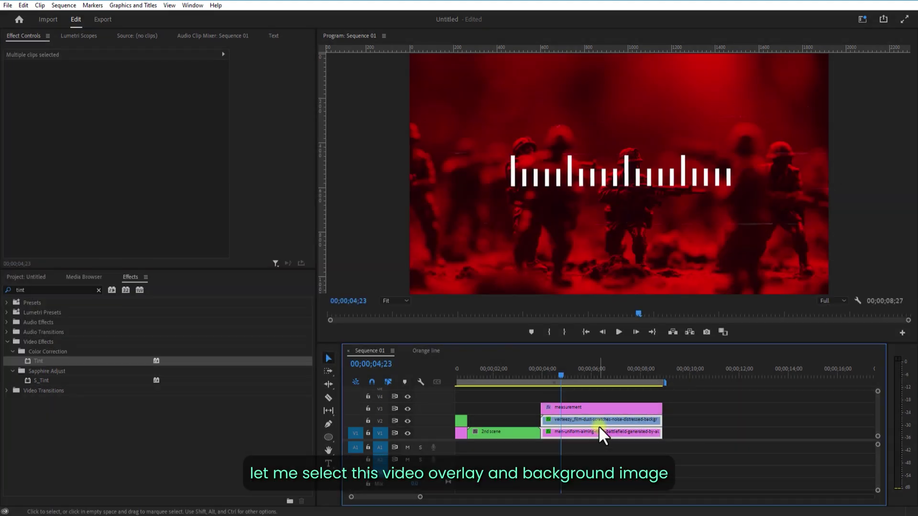
pyautogui.rightClick(598, 426)
pyautogui.click(635, 286)
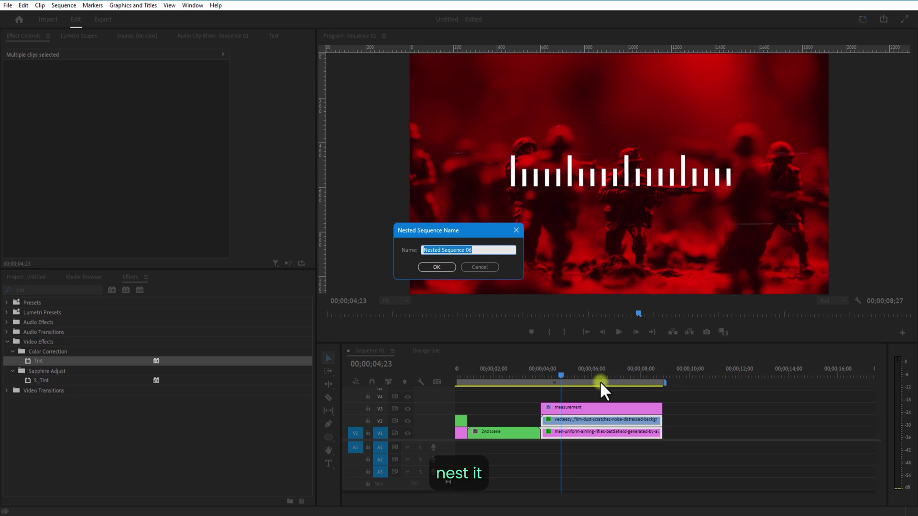
pyautogui.write('bg')
pyautogui.click(444, 266)
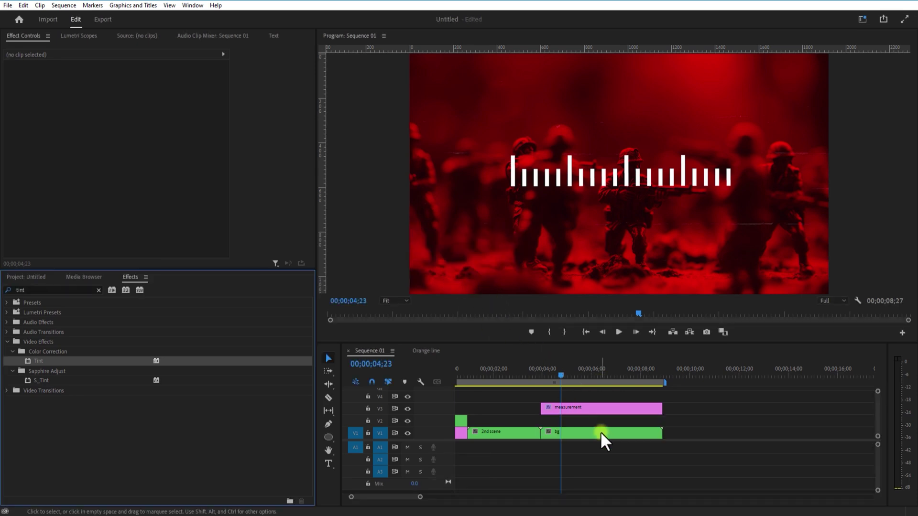
pyautogui.click(601, 432)
pyautogui.moveTo(586, 411); pyautogui.dragTo(583, 429)
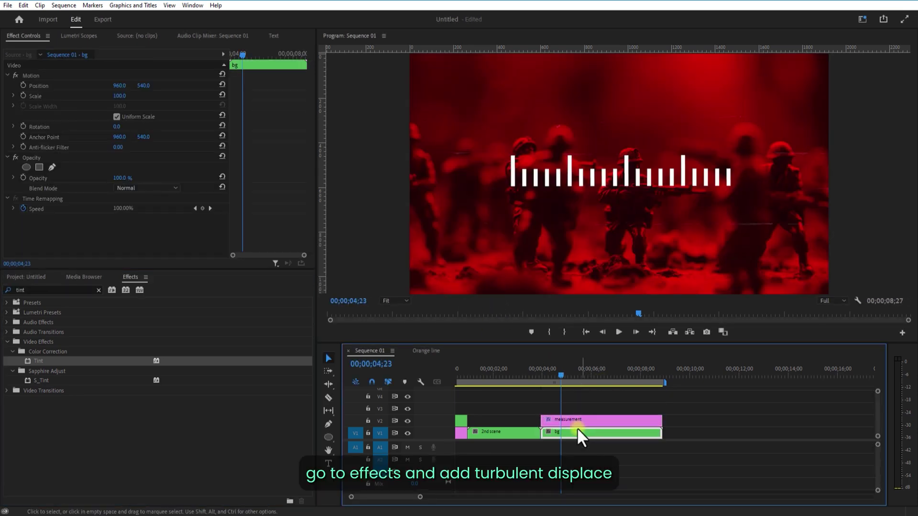
# Apply Turbulent Displace to the bg nest and set its displacement to Turbulent Smoother
pyautogui.doubleClick(49, 289)
pyautogui.write('turbu')
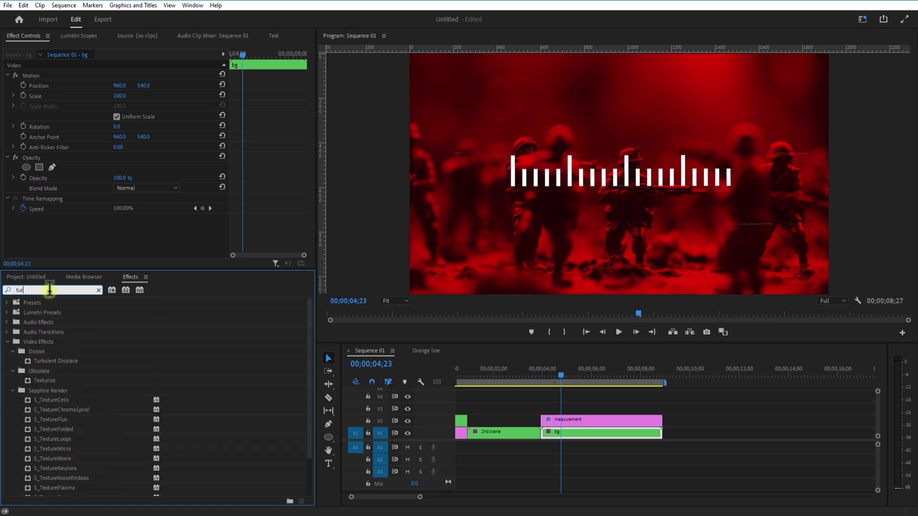
pyautogui.moveTo(56, 361); pyautogui.dragTo(562, 432)
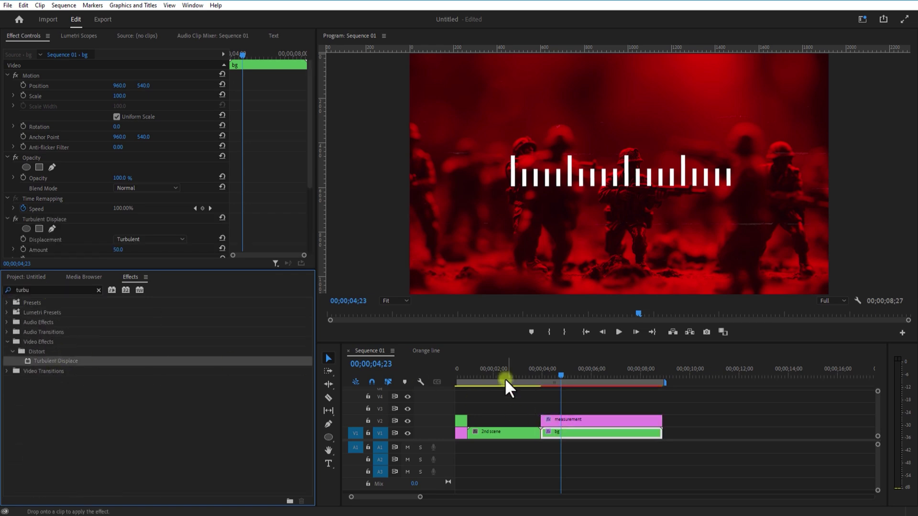
pyautogui.moveTo(309, 157); pyautogui.dragTo(308, 219)
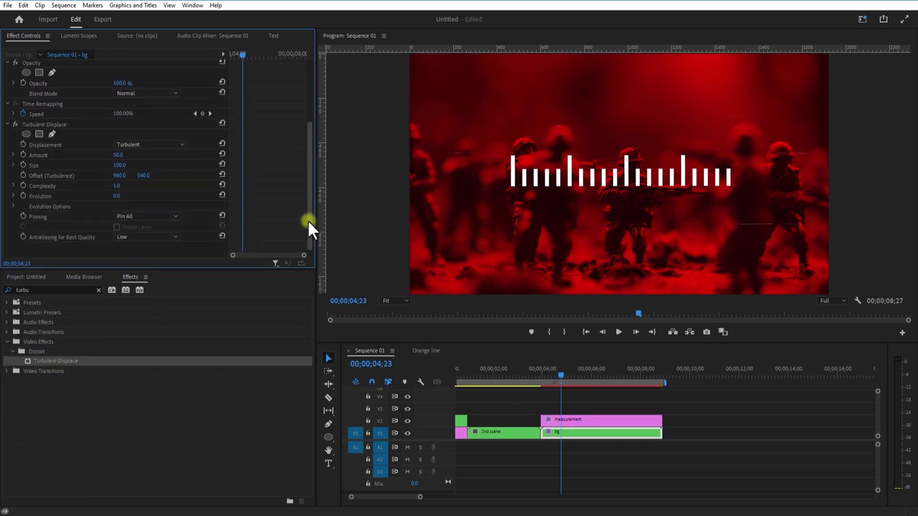
pyautogui.click(137, 139)
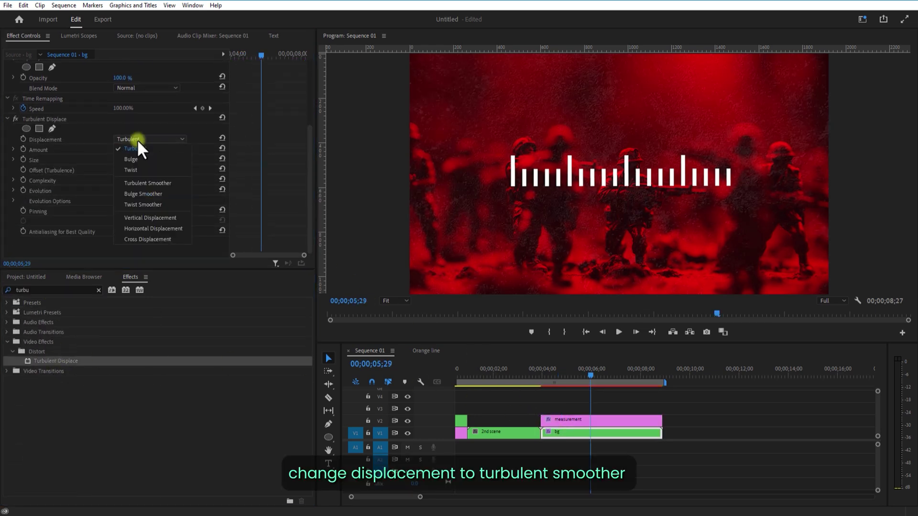
pyautogui.click(153, 183)
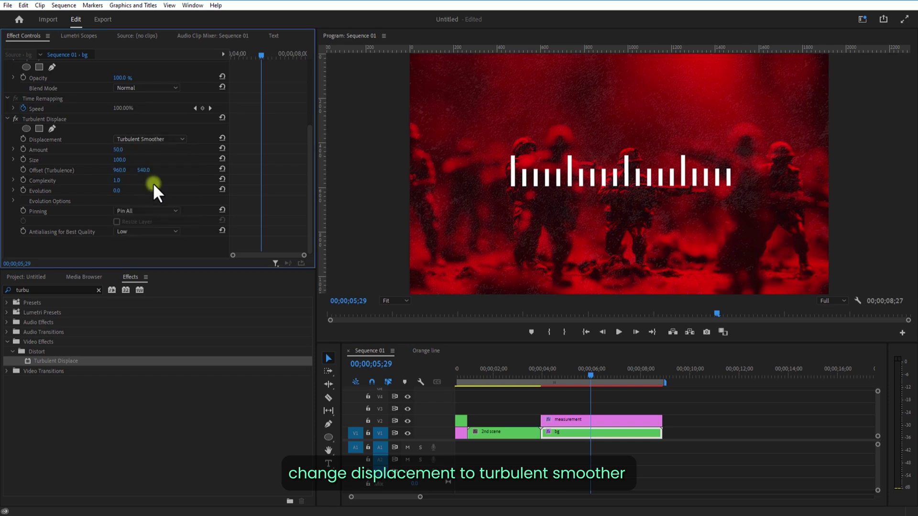
# Keyframe the Turbulent Displace size at the start of the bg nest with a value of 2
pyautogui.click(231, 56)
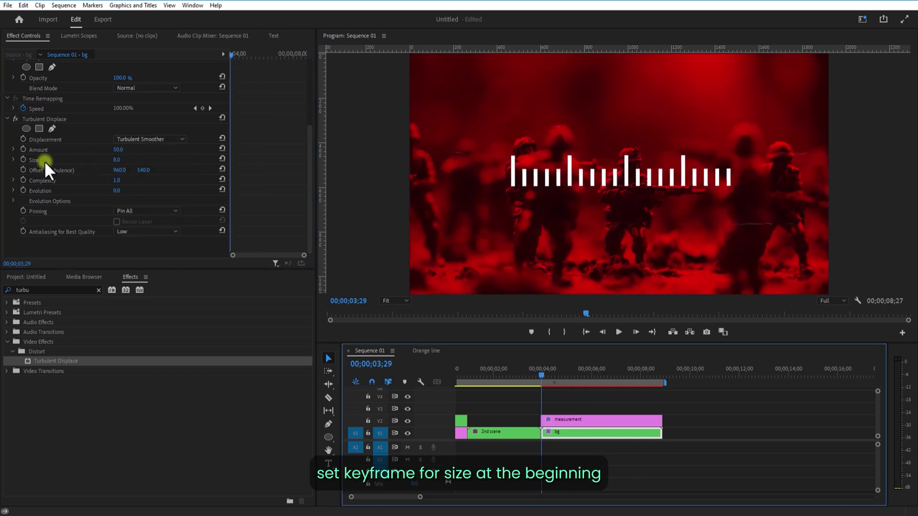
pyautogui.click(23, 159)
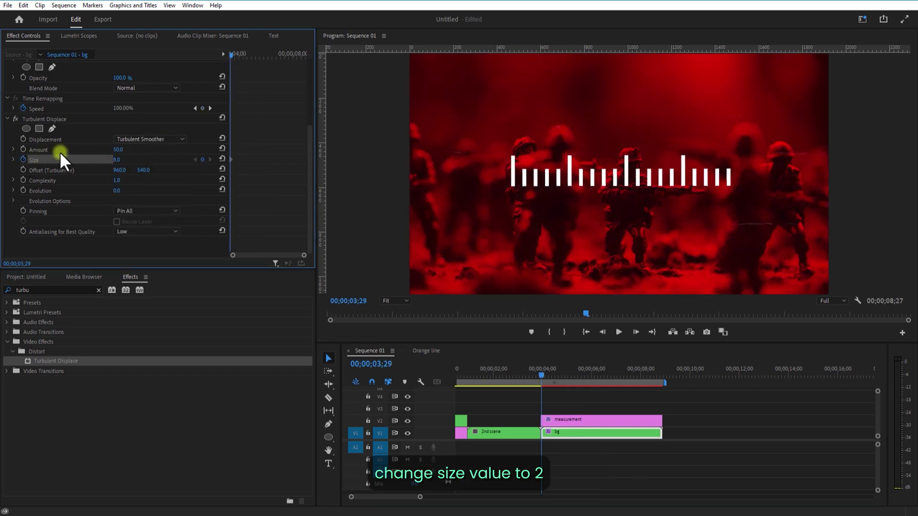
pyautogui.write('2')
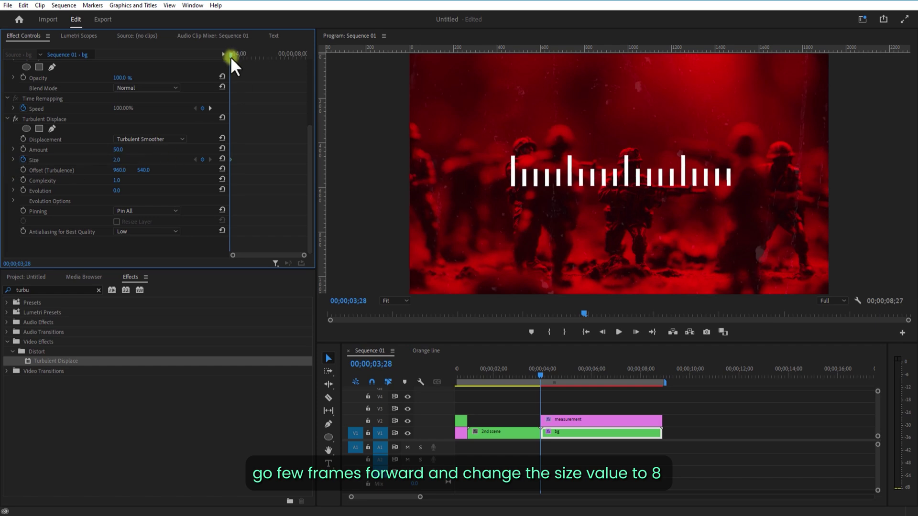
# Add three more Turbulent Displace size keyframes about one second apart, ending with a value of 8 at 00;00;07;02
pyautogui.moveTo(230, 56); pyautogui.dragTo(278, 71)
pyautogui.click(118, 159)
pyautogui.write('8')
pyautogui.press('Return')
pyautogui.click(119, 159)
pyautogui.write('8')
pyautogui.press('Return')
pyautogui.click(120, 160)
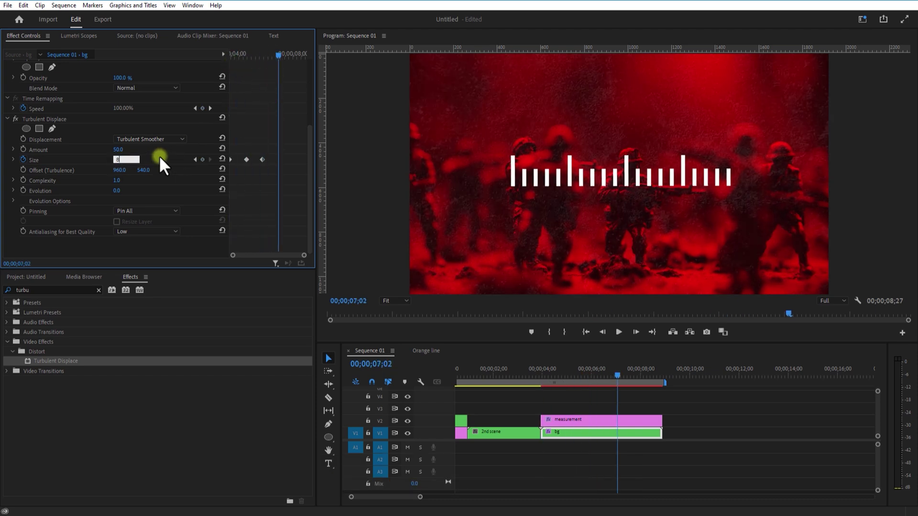
# Copy the first Turbulent Displace size keyframe of the bg nest and paste it at 00;00;08;02
pyautogui.moveTo(294, 151); pyautogui.dragTo(209, 173)
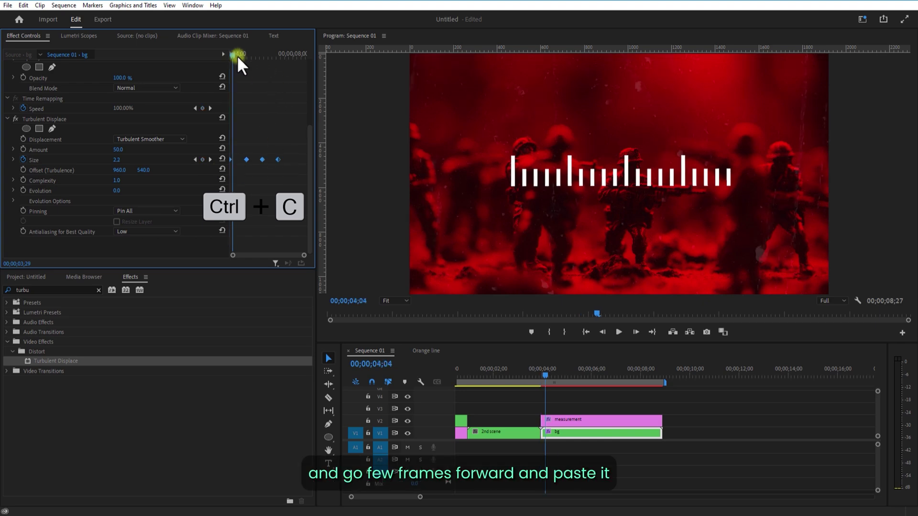
pyautogui.moveTo(236, 55); pyautogui.dragTo(296, 86)
pyautogui.hotkey('ctrl', 'v')
pyautogui.hotkey('ctrl', 'v')
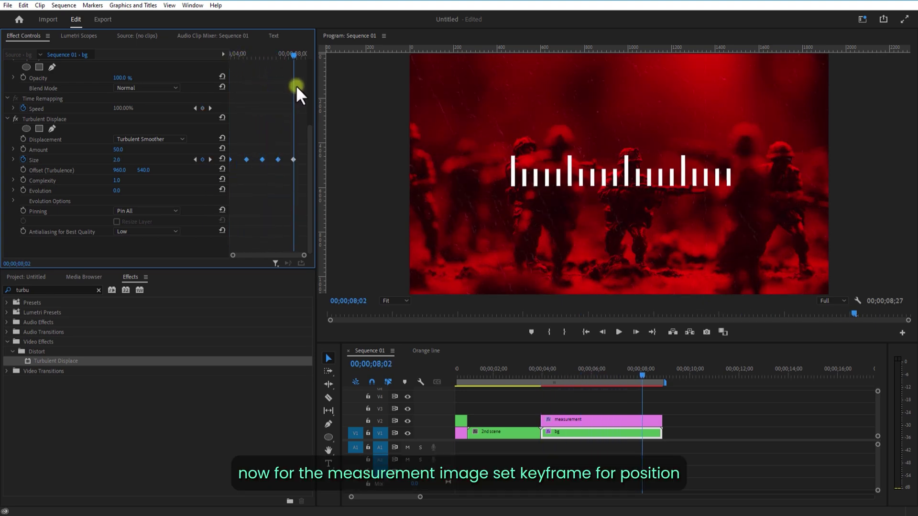
# Keyframe the measurement clip's position at 960, 540 at its start and at -479, 540 at 00;00;05;02
pyautogui.click(565, 421)
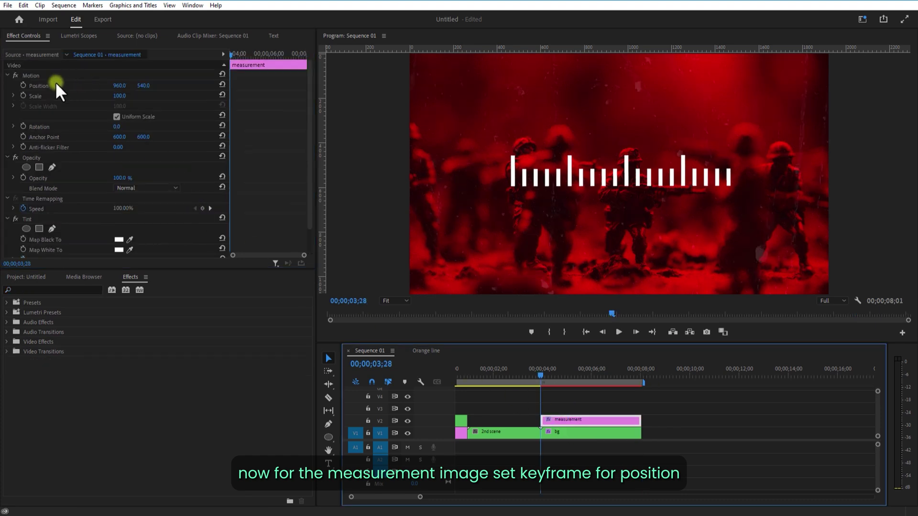
pyautogui.click(23, 85)
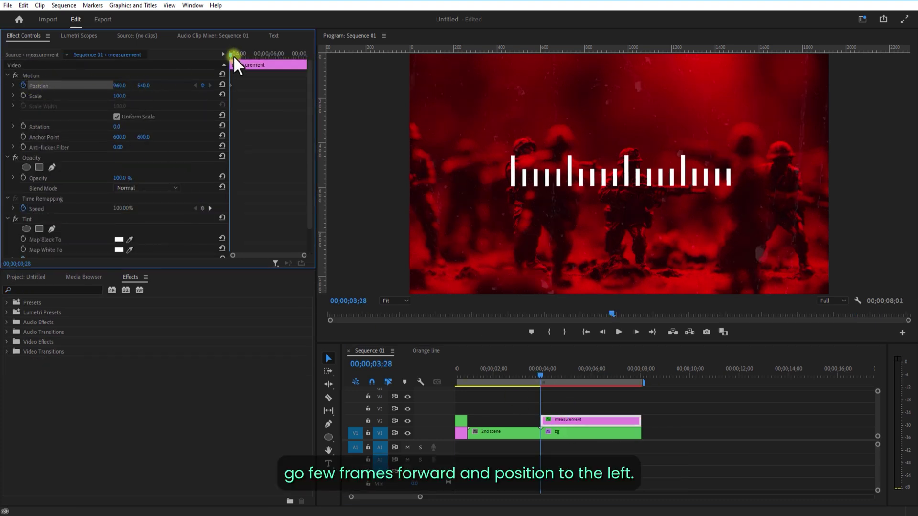
pyautogui.moveTo(228, 54); pyautogui.dragTo(251, 55)
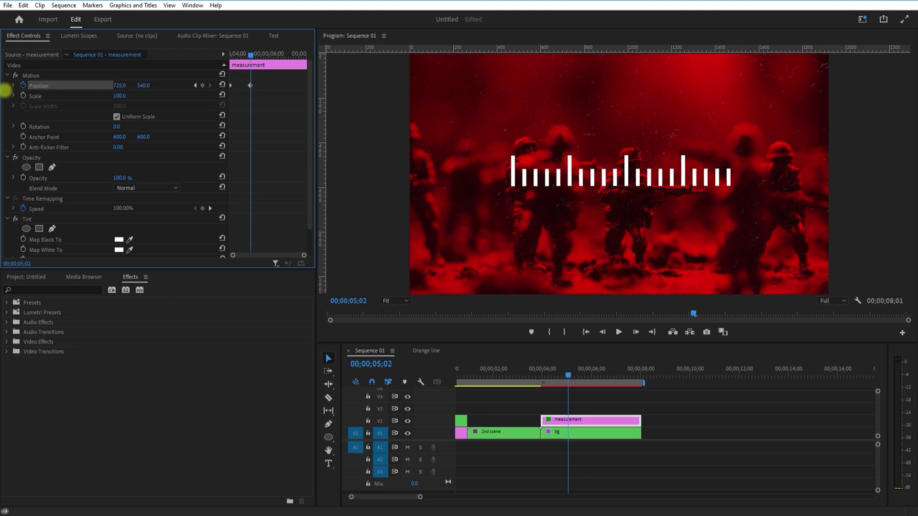
pyautogui.moveTo(5, 90); pyautogui.dragTo(84, 85)
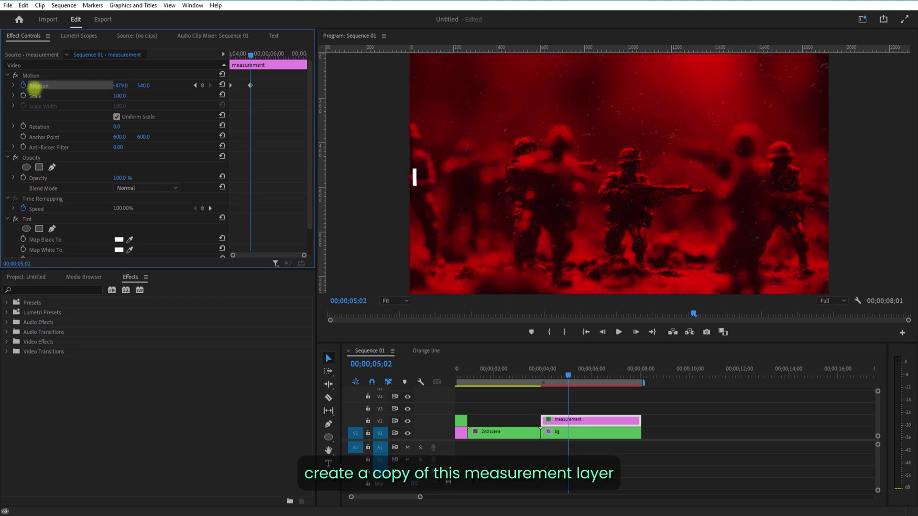
# Duplicate the measurement clip from its start onto V3 and delete the copy's position keyframes
pyautogui.moveTo(259, 53); pyautogui.dragTo(227, 55)
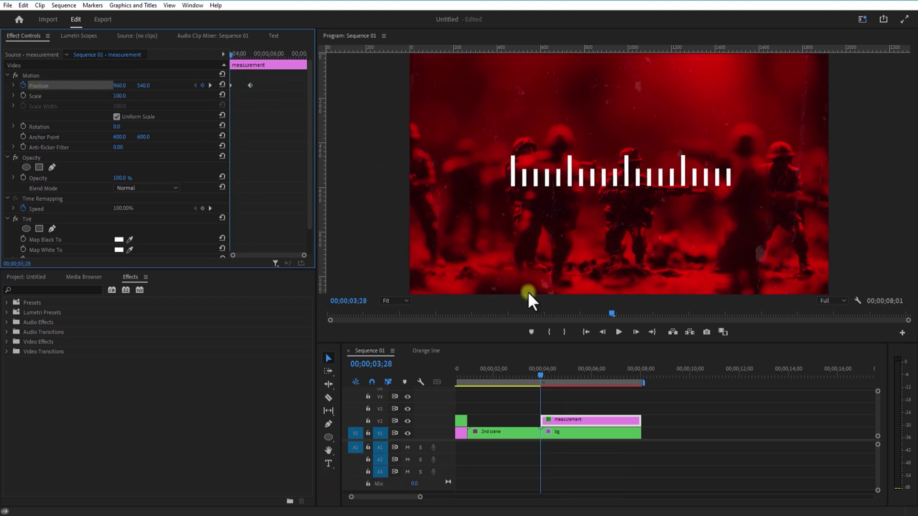
pyautogui.moveTo(566, 419); pyautogui.dragTo(565, 409)
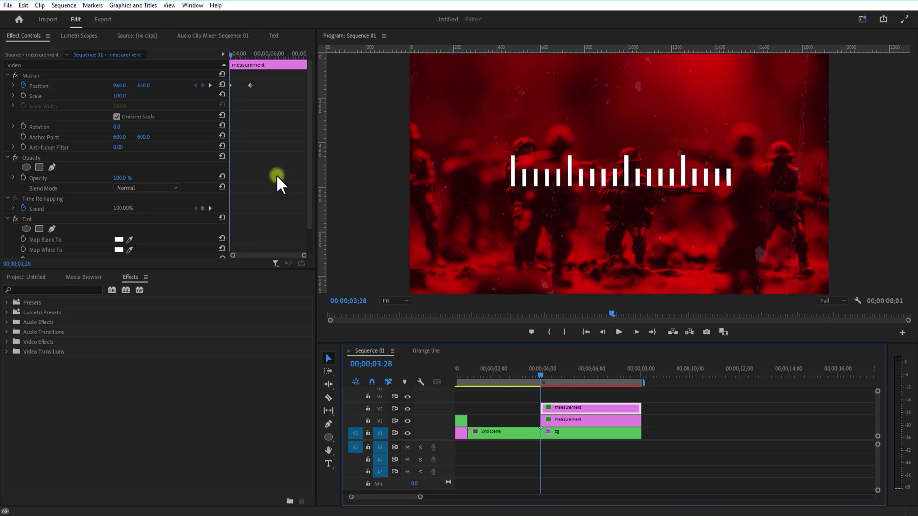
pyautogui.click(253, 84)
pyautogui.press('Delete')
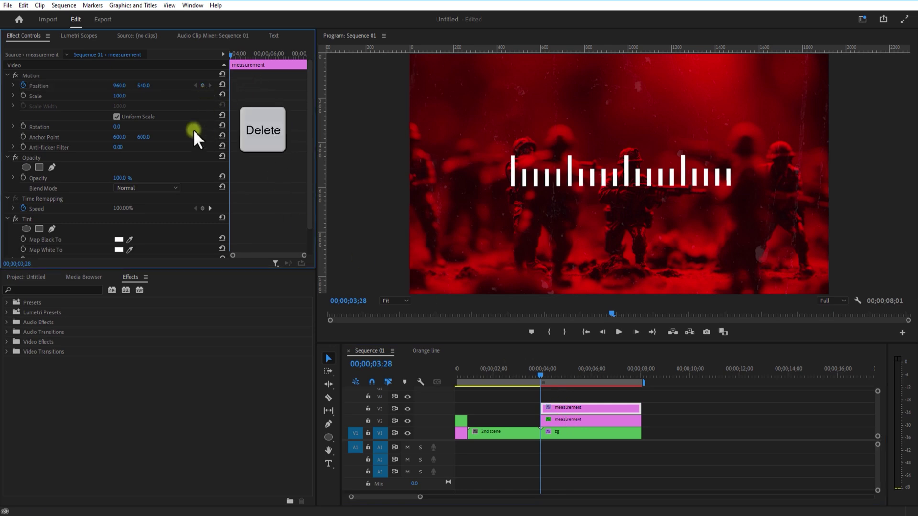
# Keyframe the V3 measurement copy's position at its start at 2000, 538, extending the first ruler to the right
pyautogui.click(23, 85)
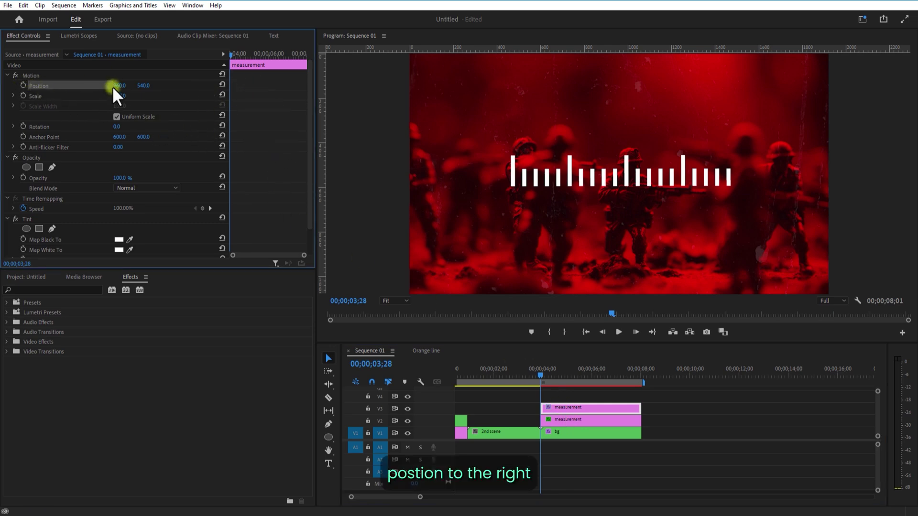
pyautogui.moveTo(112, 86); pyautogui.dragTo(632, 128)
pyautogui.moveTo(143, 86); pyautogui.dragTo(142, 85)
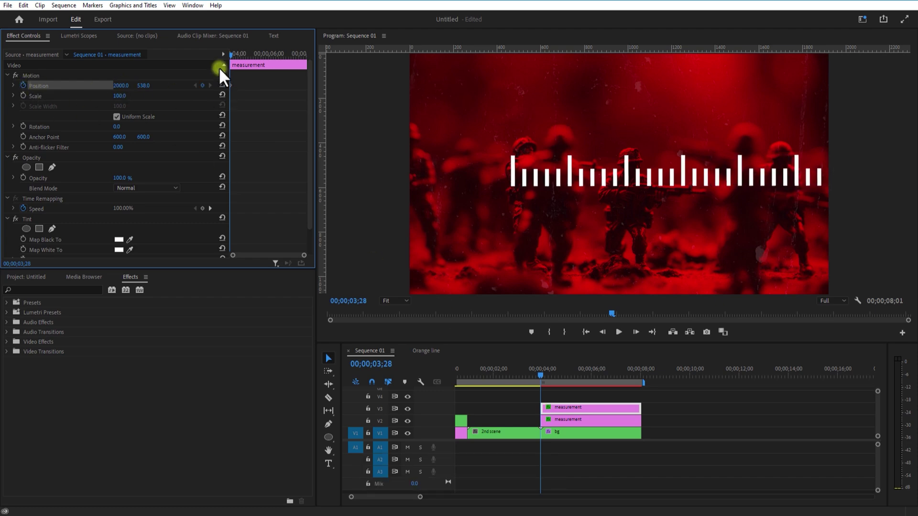
# Add a second position keyframe to the V3 measurement copy at 00;00;05;02, moving it left to -484, 538
pyautogui.moveTo(232, 55); pyautogui.dragTo(252, 68)
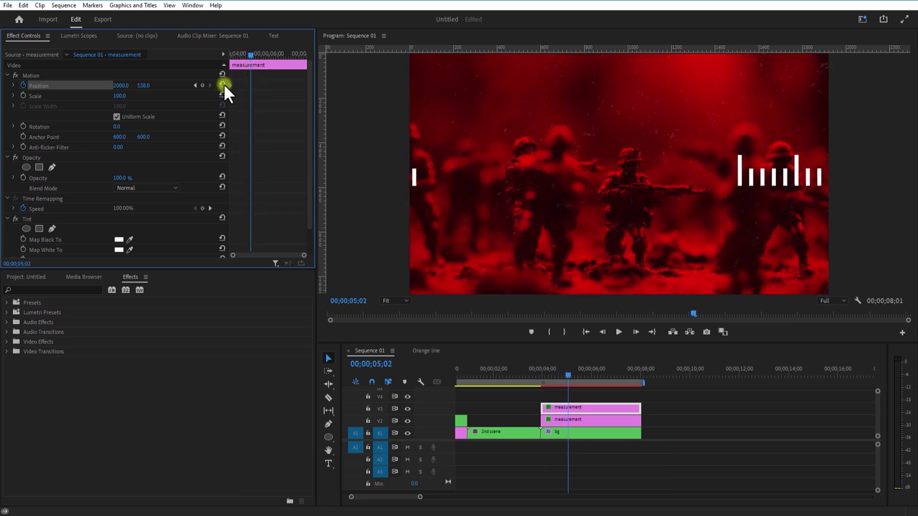
pyautogui.moveTo(120, 85); pyautogui.dragTo(35, 95)
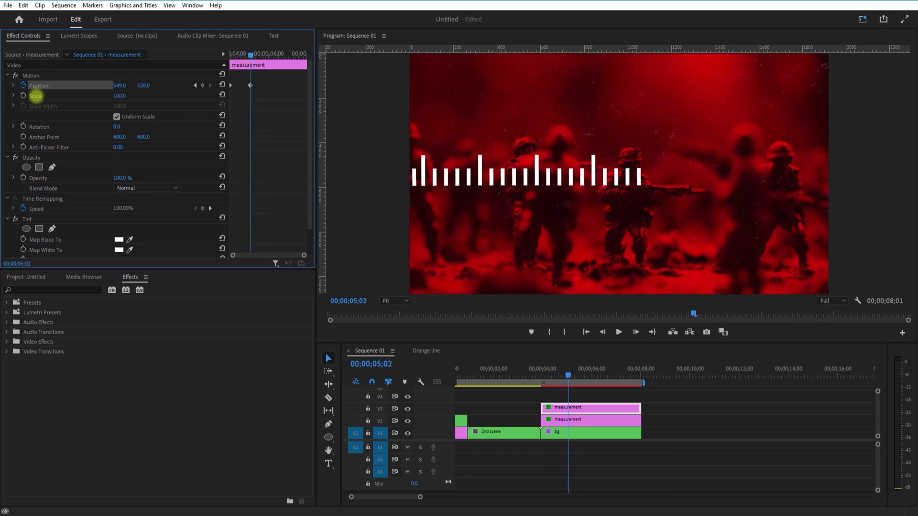
pyautogui.moveTo(249, 54)
pyautogui.mouseDown()
pyautogui.moveTo(229, 56)
pyautogui.moveTo(250, 64)
pyautogui.mouseUp()
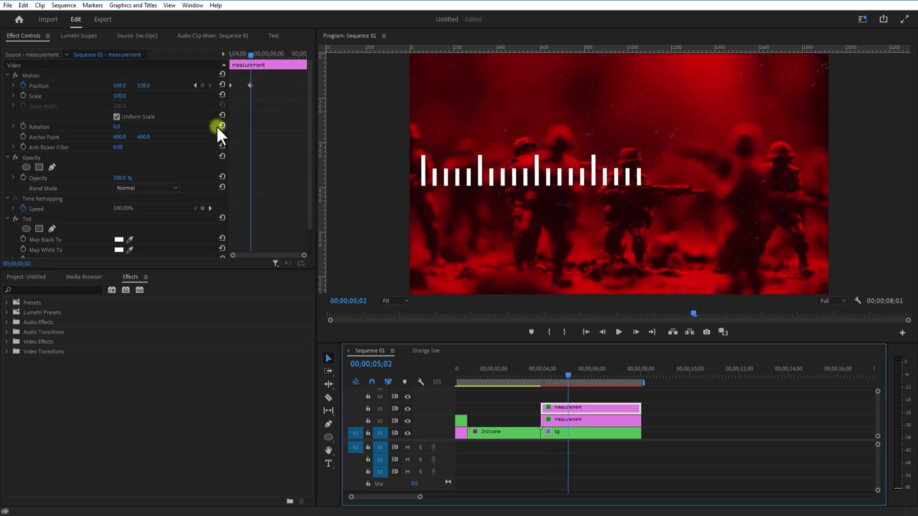
pyautogui.moveTo(100, 85); pyautogui.dragTo(575, 86)
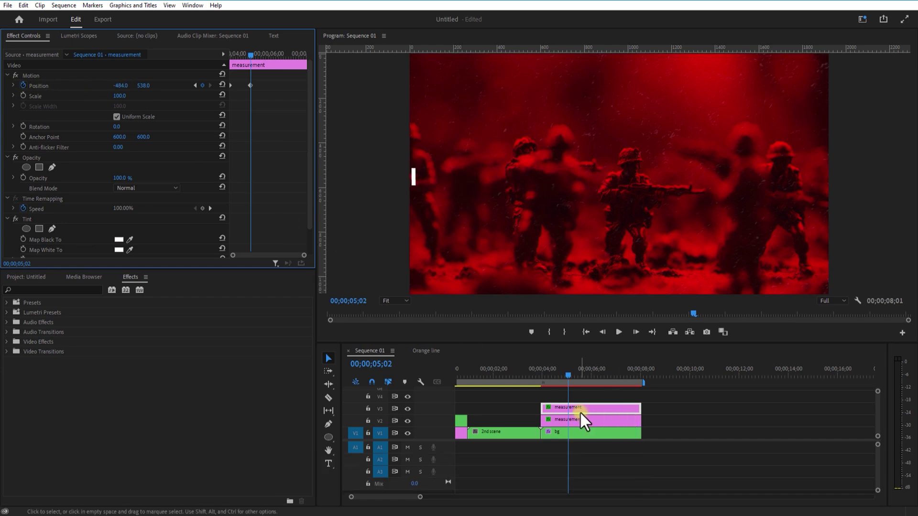
# Duplicate the measurement clip onto V4 and delete the new copy's position keyframes
pyautogui.moveTo(579, 408); pyautogui.dragTo(539, 377)
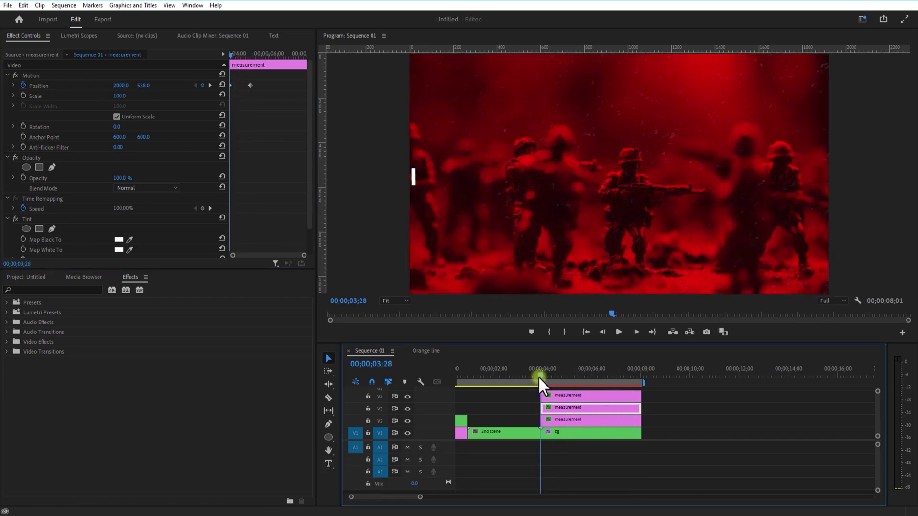
pyautogui.click(689, 415)
pyautogui.click(574, 395)
pyautogui.click(252, 82)
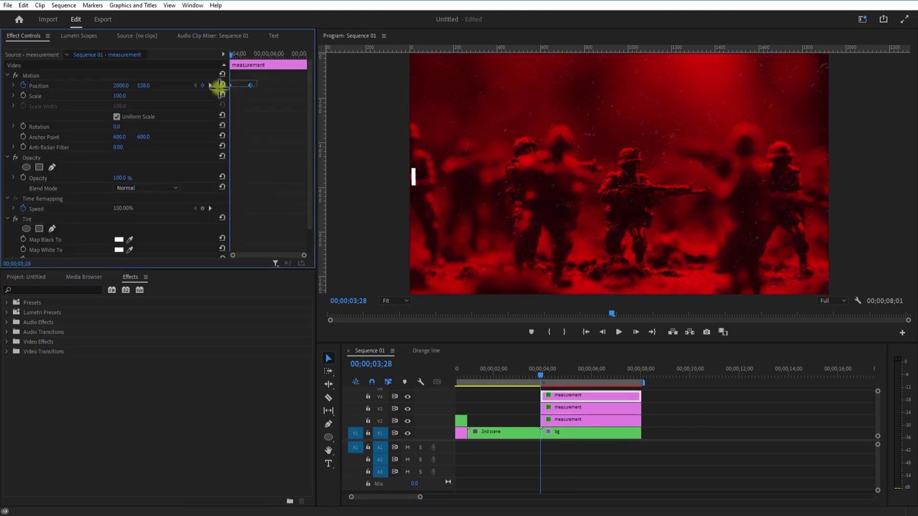
pyautogui.press('Delete')
pyautogui.click(679, 403)
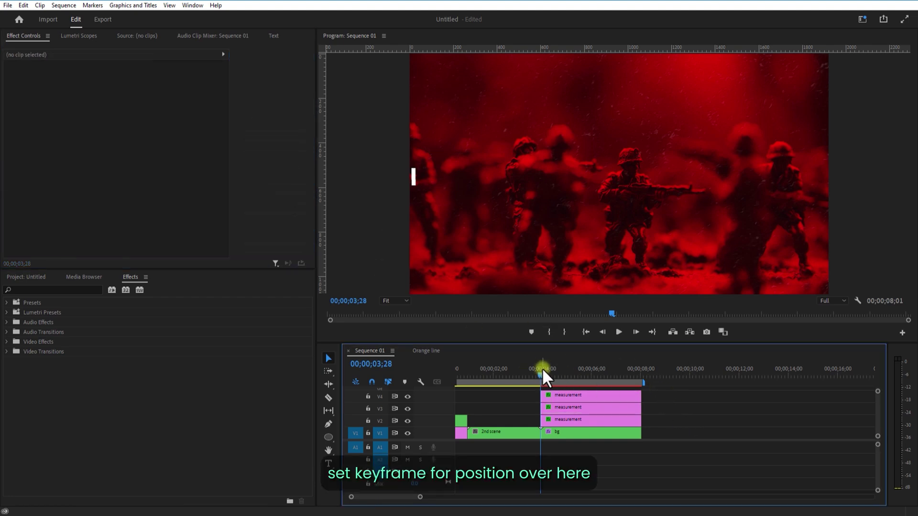
# Keyframe the V4 measurement copy's position at 2000, 538, and set it to 1577, 538 at 00;00;05;04 to continue the ruler
pyautogui.moveTo(541, 368); pyautogui.dragTo(545, 375)
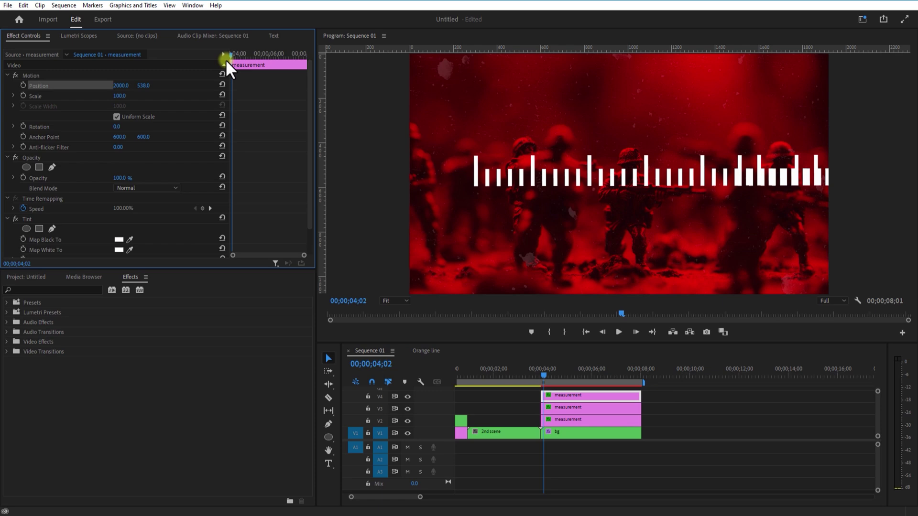
pyautogui.moveTo(226, 60); pyautogui.dragTo(251, 60)
pyautogui.click(24, 86)
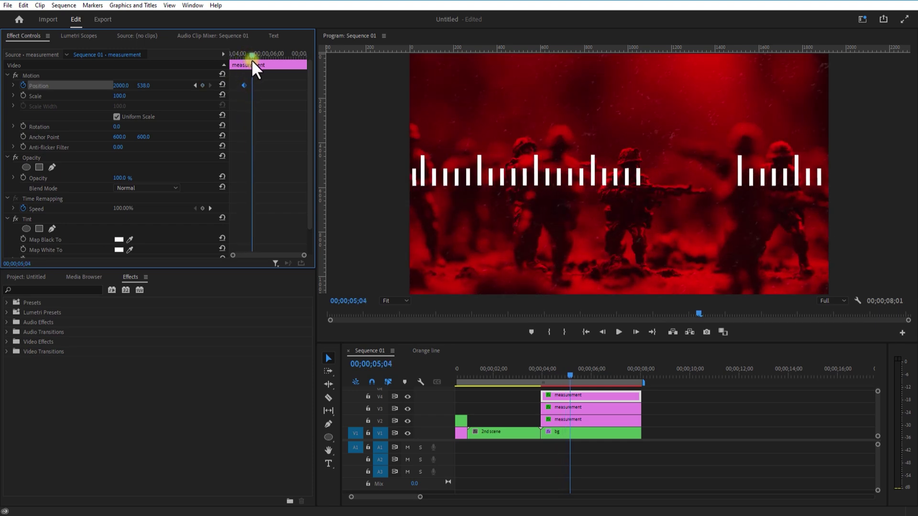
pyautogui.moveTo(120, 85); pyautogui.dragTo(49, 86)
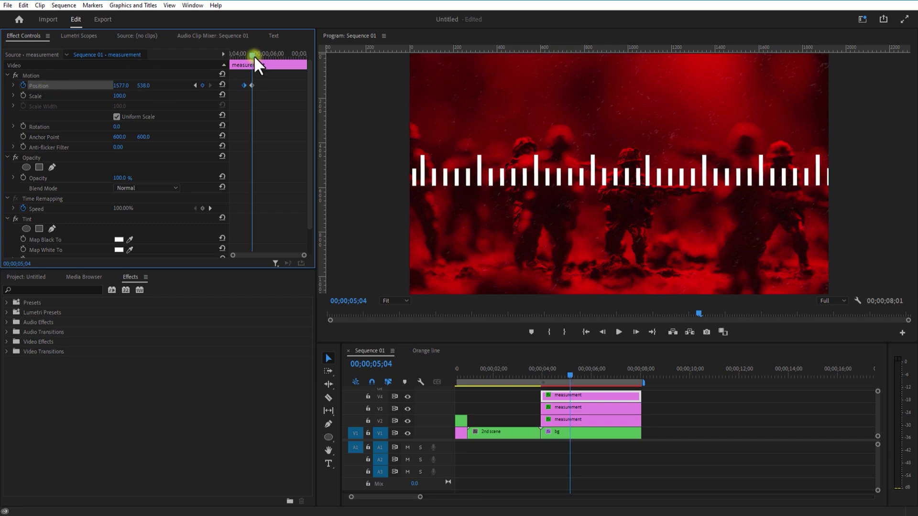
pyautogui.moveTo(254, 56); pyautogui.dragTo(248, 59)
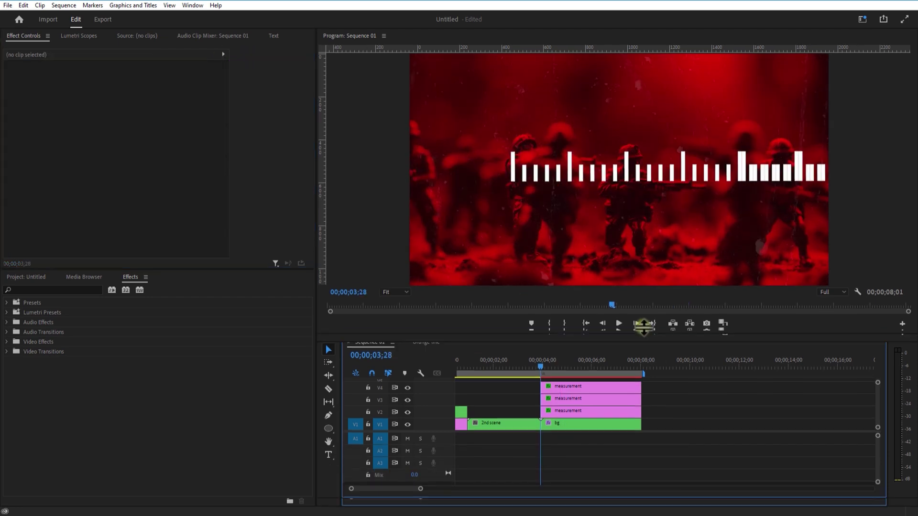
# Nest the three measurement clips on V2 to V4 under the name "lines"
pyautogui.moveTo(643, 335); pyautogui.dragTo(642, 313)
pyautogui.moveTo(590, 361); pyautogui.dragTo(608, 408)
pyautogui.rightClick(588, 383)
pyautogui.click(584, 355)
pyautogui.rightClick(581, 377)
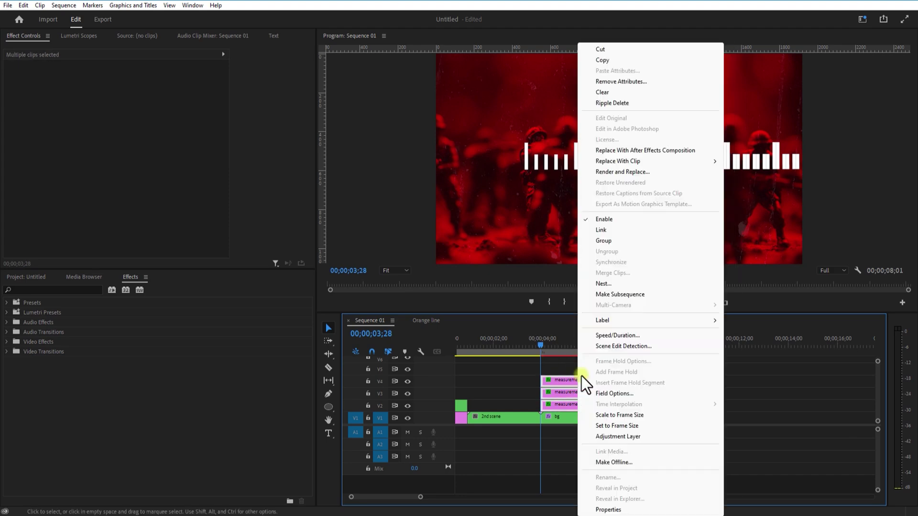
pyautogui.click(612, 282)
pyautogui.write('lines')
pyautogui.press('Return')
# Add a rectangular opacity mask to the lines nest and widen it on both sides around the middle of the ruler
pyautogui.click(571, 404)
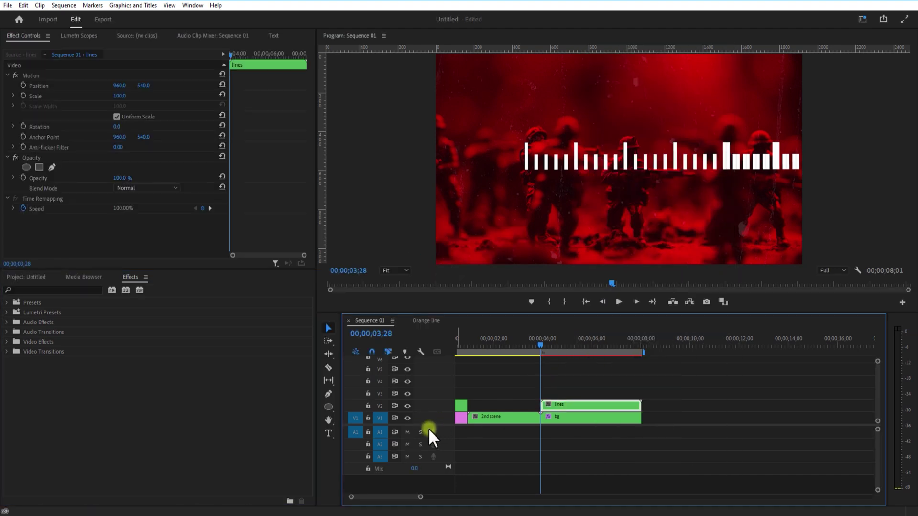
pyautogui.click(39, 167)
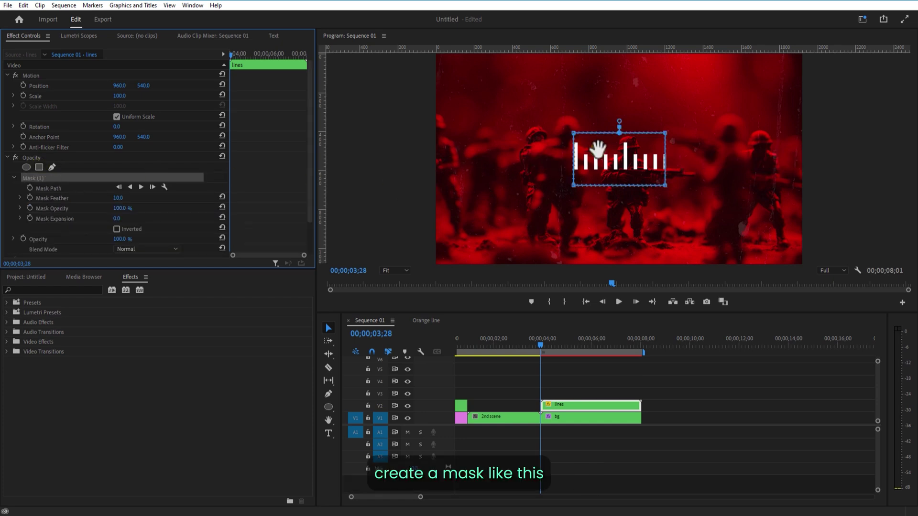
pyautogui.moveTo(574, 186); pyautogui.dragTo(554, 187)
pyautogui.moveTo(574, 133); pyautogui.dragTo(553, 135)
pyautogui.moveTo(665, 133); pyautogui.dragTo(699, 134)
pyautogui.moveTo(666, 185); pyautogui.dragTo(699, 186)
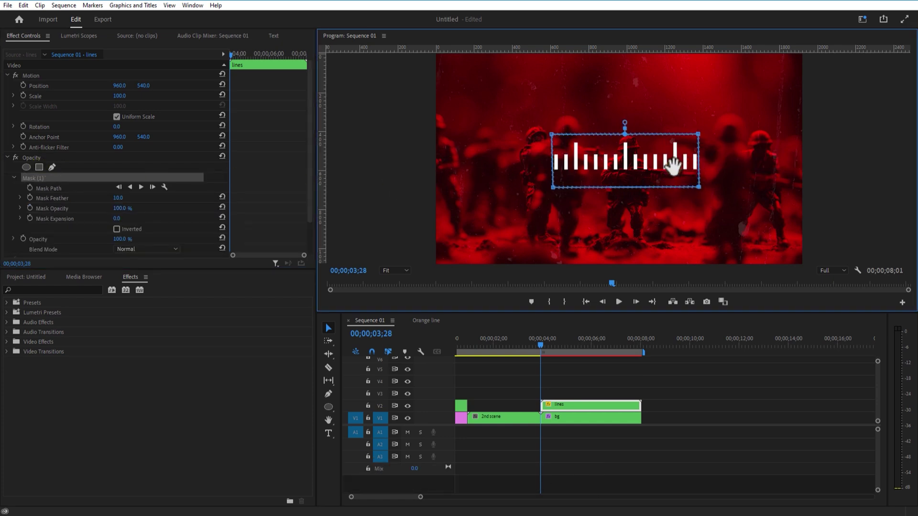
pyautogui.moveTo(699, 134); pyautogui.dragTo(720, 135)
pyautogui.moveTo(699, 187); pyautogui.dragTo(731, 190)
pyautogui.click(627, 383)
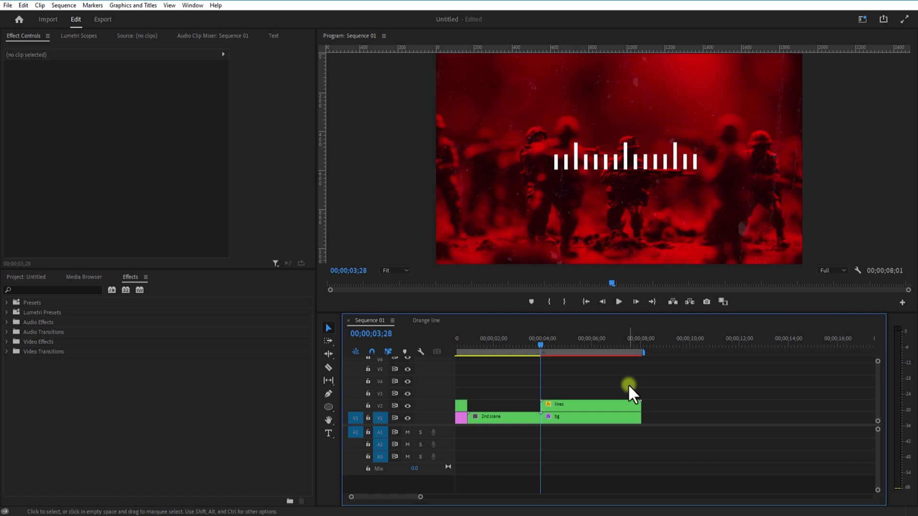
# Add the text "2024" in Montserrat at 65 scale and place it above the ruler's first tall mark
pyautogui.click(591, 404)
pyautogui.moveTo(541, 343)
pyautogui.mouseDown()
pyautogui.moveTo(580, 353)
pyautogui.moveTo(542, 357)
pyautogui.mouseUp()
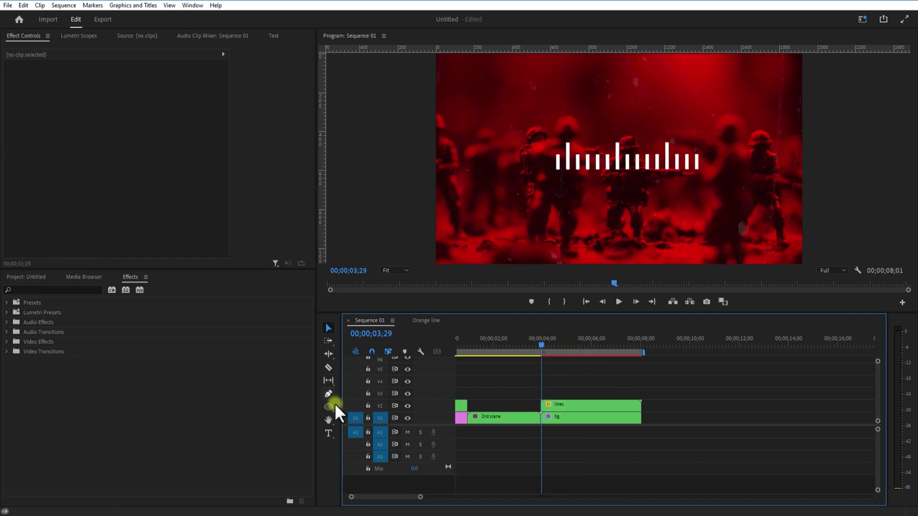
pyautogui.click(328, 433)
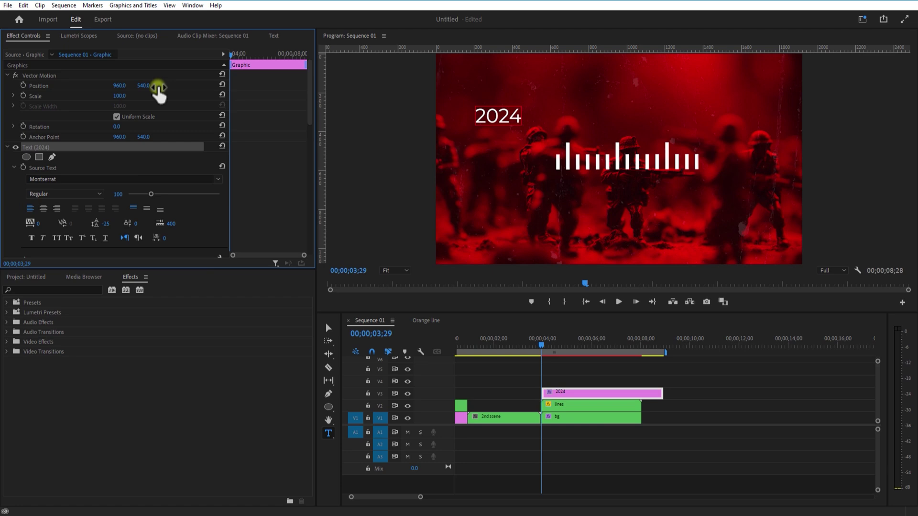
pyautogui.moveTo(158, 91); pyautogui.dragTo(117, 88)
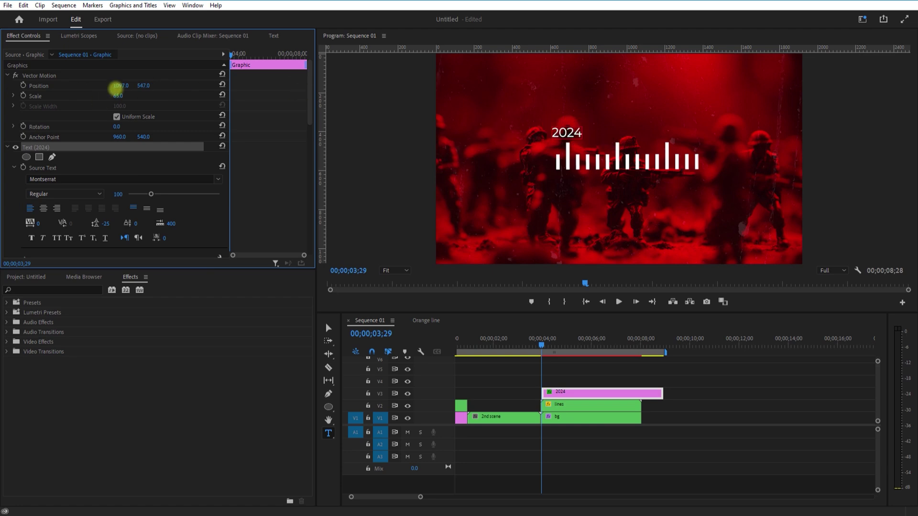
pyautogui.moveTo(420, 497); pyautogui.dragTo(392, 499)
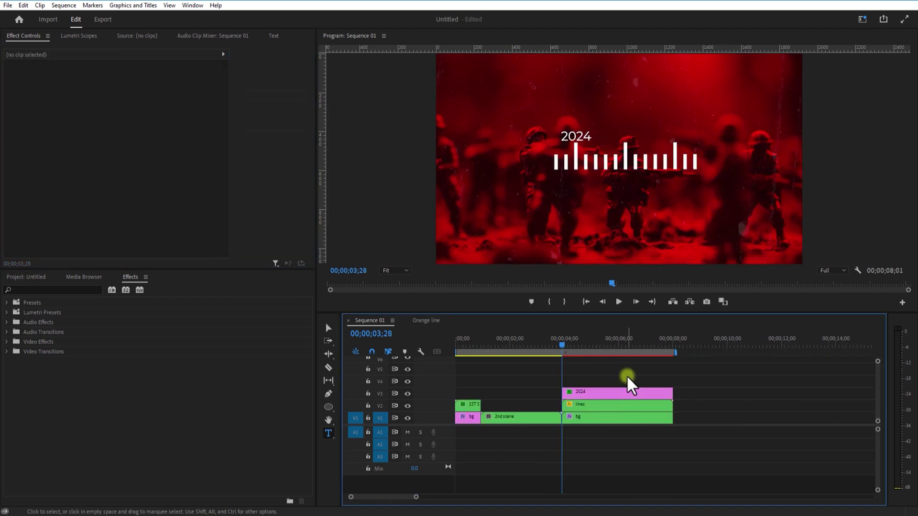
# Duplicate the 2024 text clip onto V4 and V5 and place the copies above the ruler's second and third tall marks
pyautogui.click(604, 395)
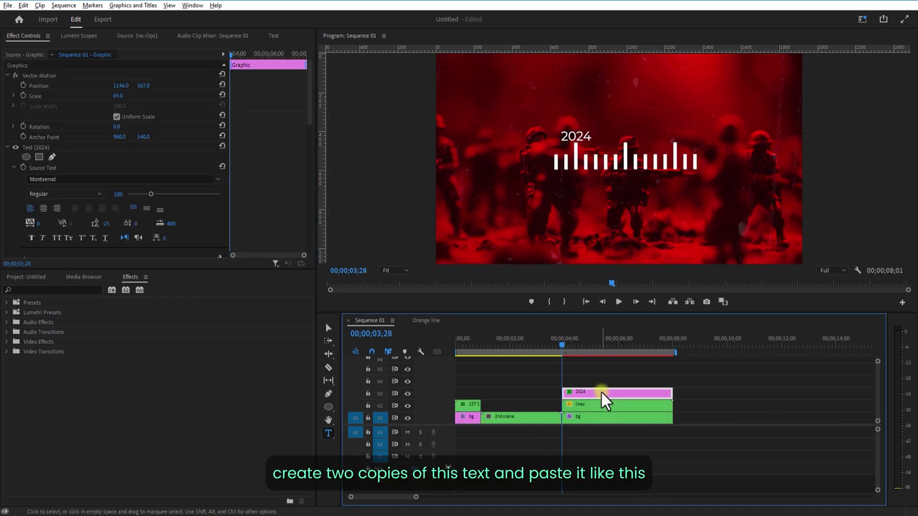
pyautogui.moveTo(604, 395); pyautogui.dragTo(600, 389)
pyautogui.click(580, 379)
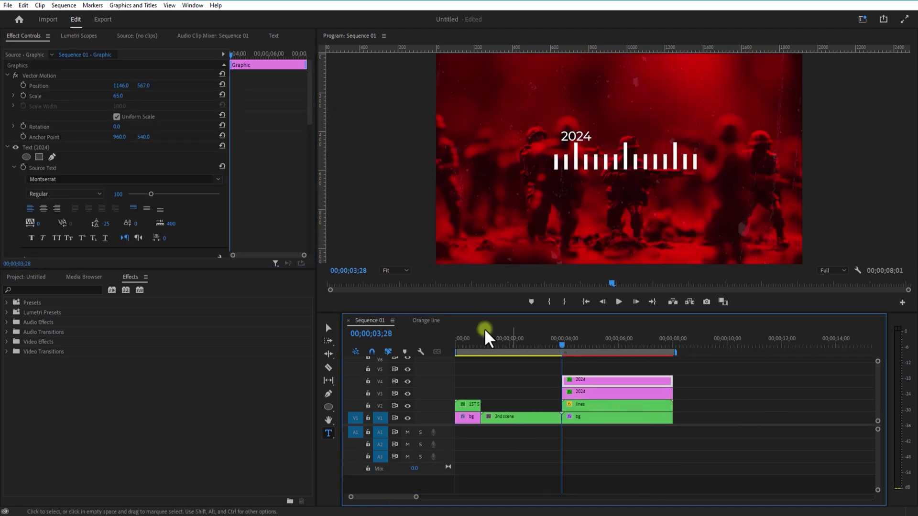
pyautogui.moveTo(576, 138); pyautogui.dragTo(622, 139)
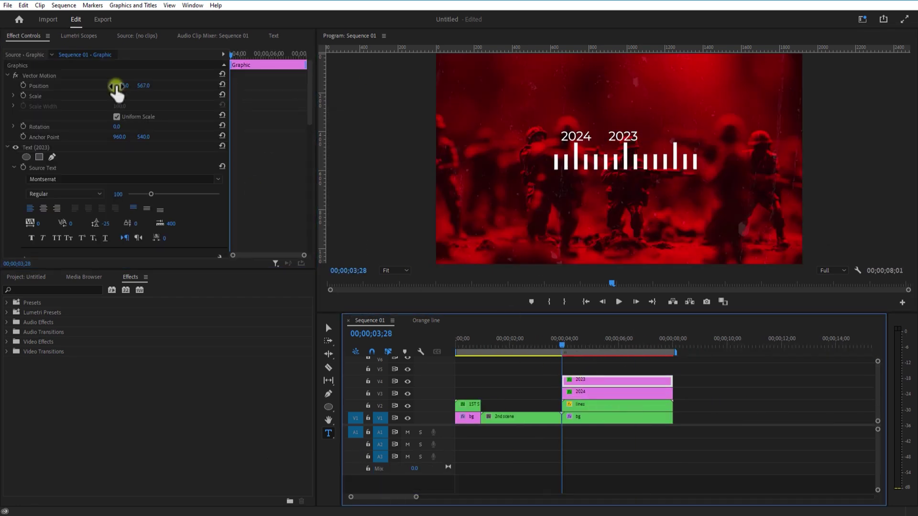
pyautogui.moveTo(597, 381); pyautogui.dragTo(598, 368)
pyautogui.moveTo(624, 136); pyautogui.dragTo(673, 136)
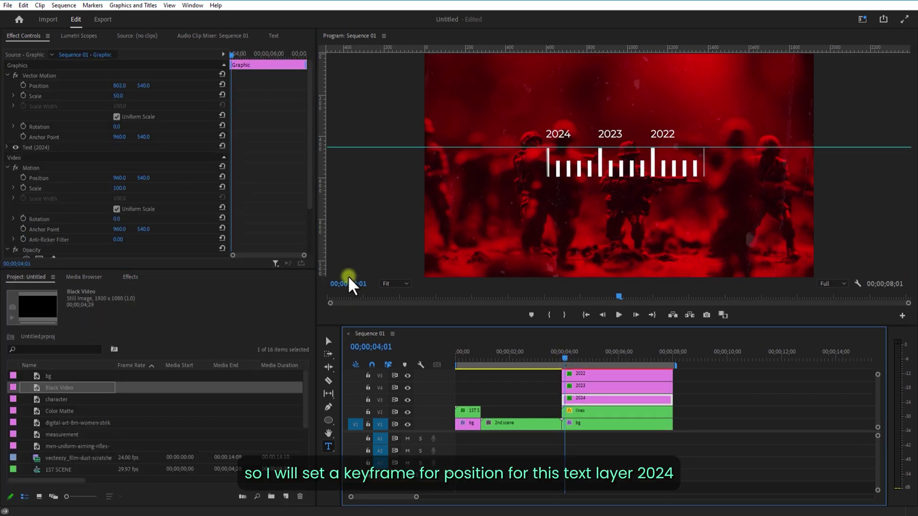
# Keyframe the 2024 text's Vector Motion position at 00;00;03;28 and 00;00;04;02, setting the first keyframe to 874, 540 over the tall mark
pyautogui.click(563, 359)
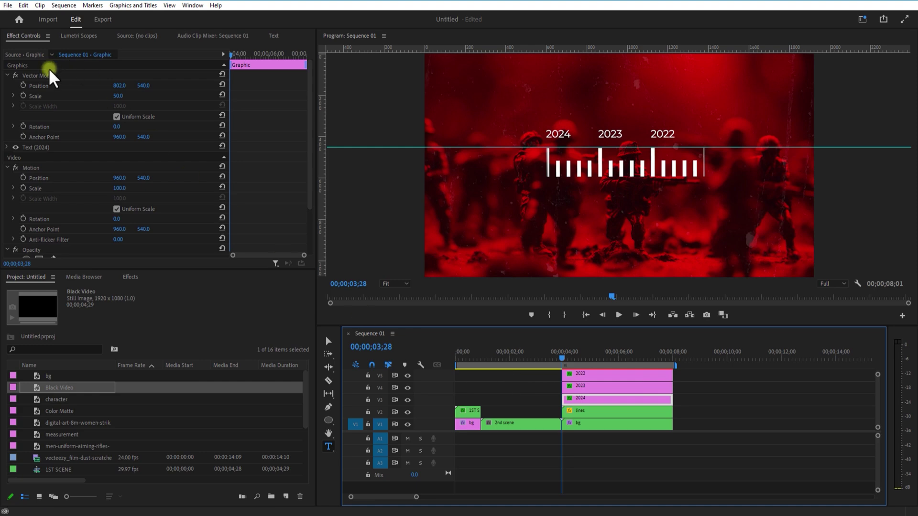
pyautogui.click(22, 85)
pyautogui.moveTo(223, 53); pyautogui.dragTo(231, 54)
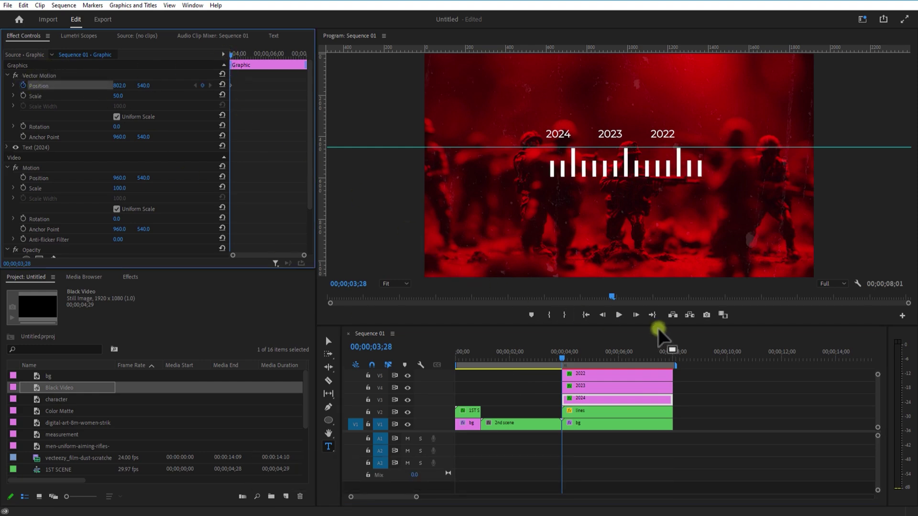
pyautogui.moveTo(231, 54); pyautogui.dragTo(234, 54)
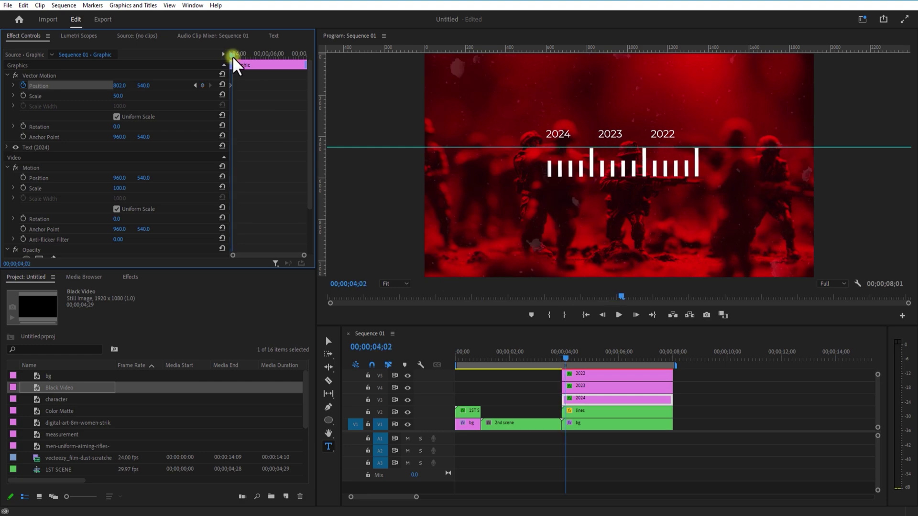
pyautogui.moveTo(116, 86); pyautogui.dragTo(254, 86)
pyautogui.click(231, 54)
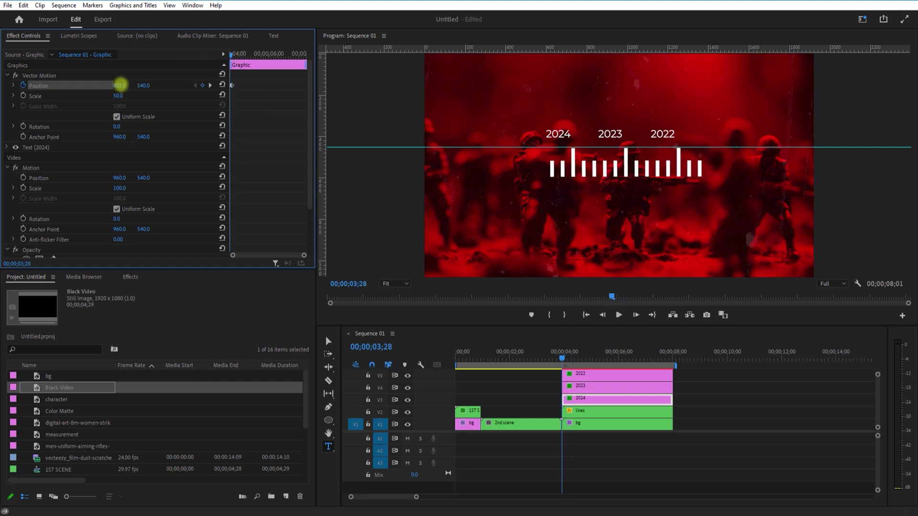
pyautogui.moveTo(120, 86); pyautogui.dragTo(162, 84)
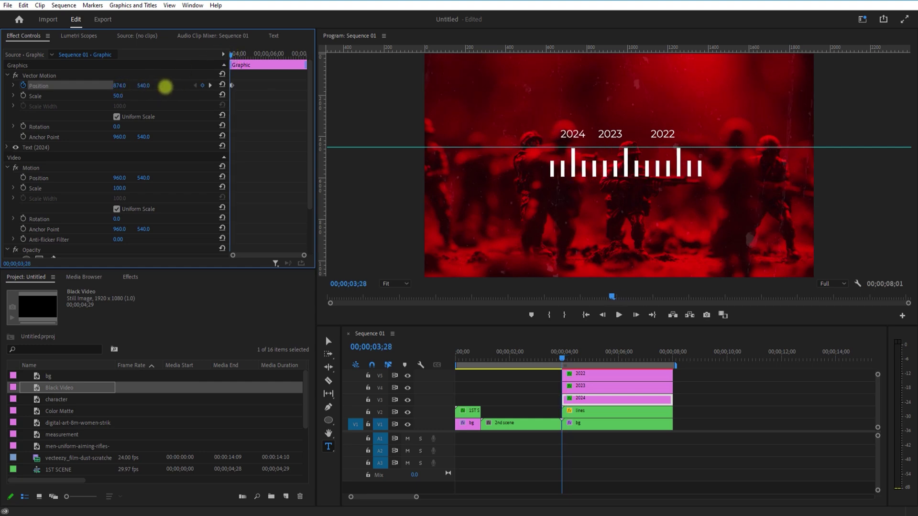
# Add intermediate position keyframes to the 2024 text: 789, 540 at 00;00;04;00 and 747, 540 at 00;00;04;01
pyautogui.moveTo(229, 53); pyautogui.dragTo(229, 55)
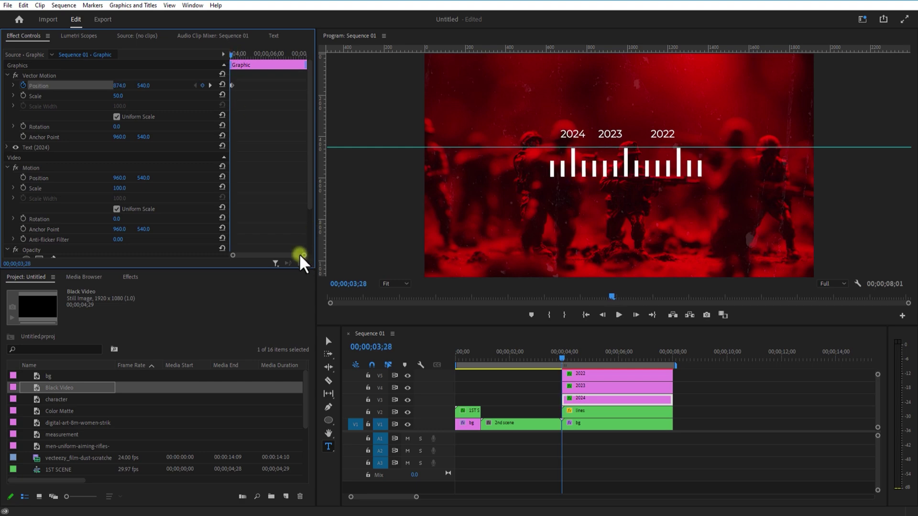
pyautogui.moveTo(303, 255); pyautogui.dragTo(272, 255)
pyautogui.moveTo(232, 54); pyautogui.dragTo(248, 55)
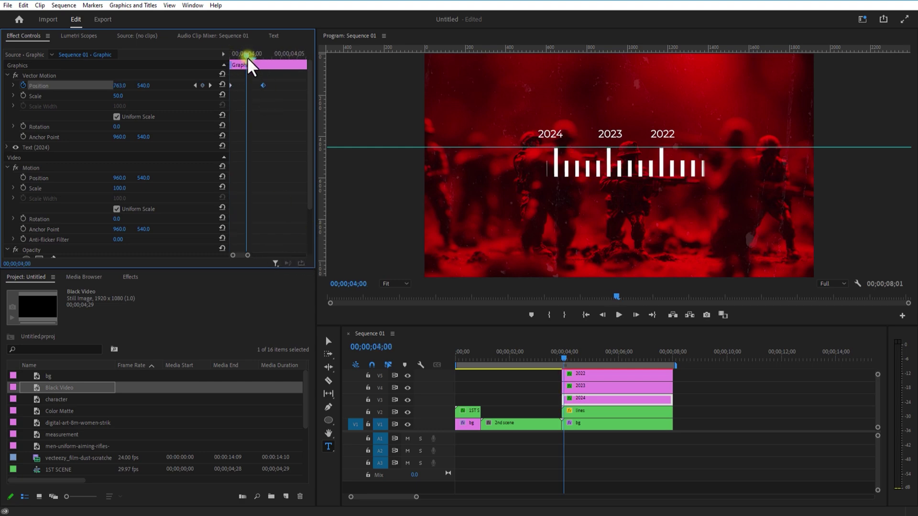
pyautogui.moveTo(123, 88); pyautogui.dragTo(146, 89)
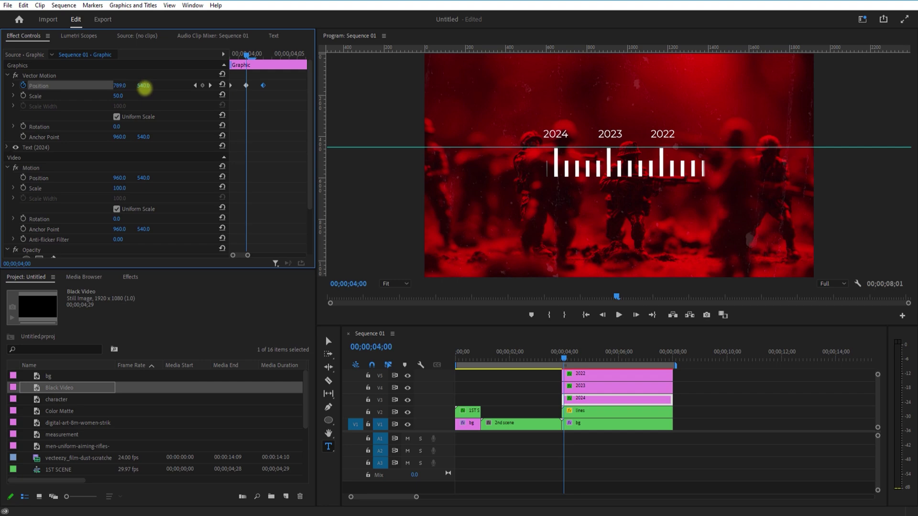
pyautogui.click(250, 54)
pyautogui.moveTo(247, 55); pyautogui.dragTo(254, 55)
pyautogui.click(126, 87)
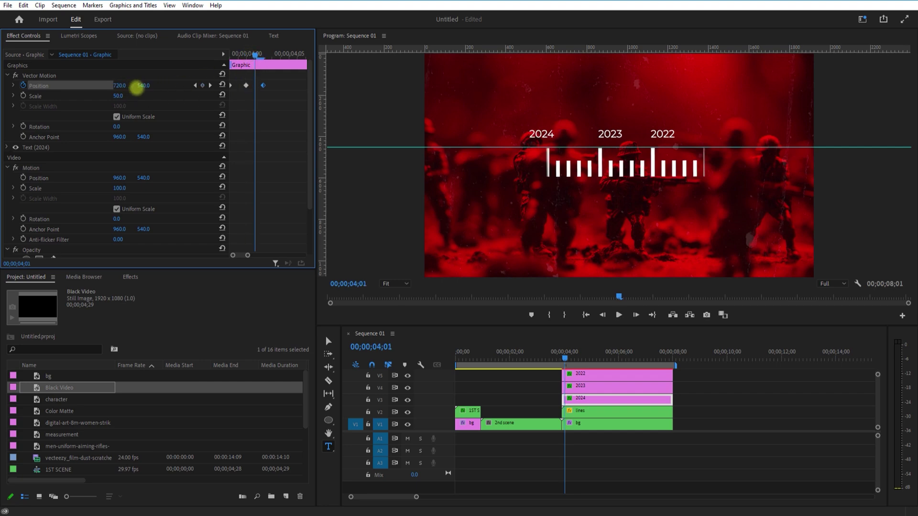
pyautogui.moveTo(137, 88); pyautogui.dragTo(162, 85)
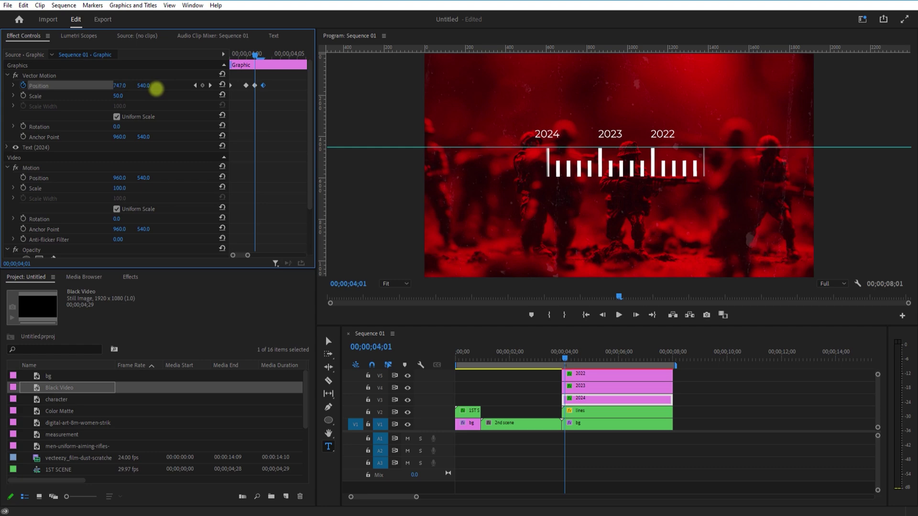
pyautogui.moveTo(257, 55); pyautogui.dragTo(266, 82)
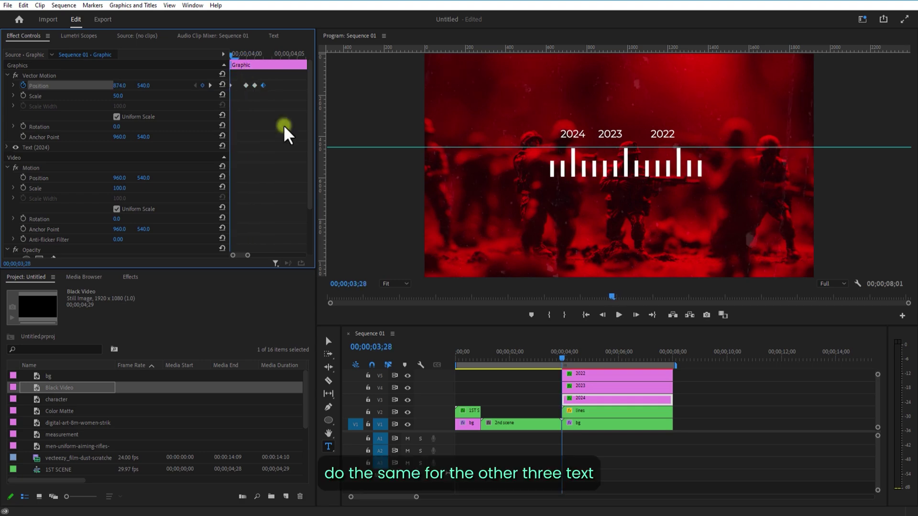
# Keyframe the positions of the 2023 and 2022 texts to follow their tall marks, starting at 1142, 540 and 1401, 540
pyautogui.click(23, 86)
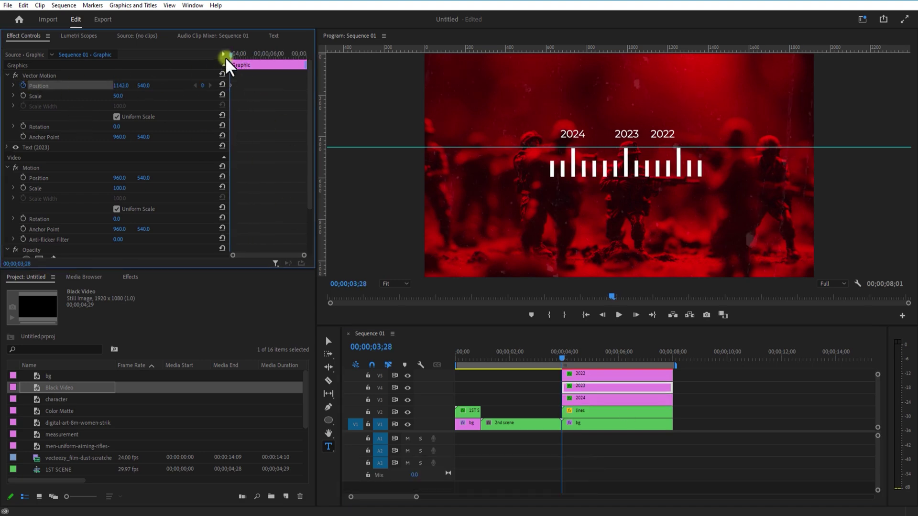
pyautogui.moveTo(232, 54); pyautogui.dragTo(239, 67)
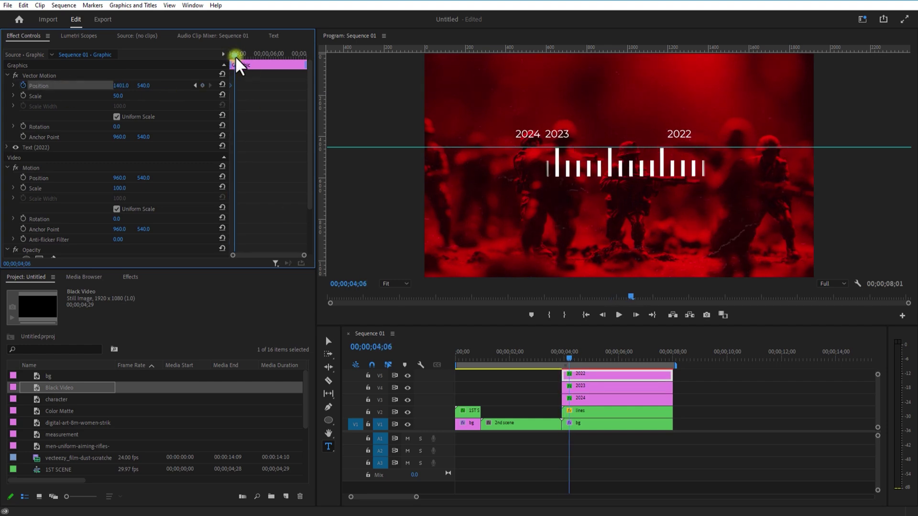
pyautogui.moveTo(119, 85); pyautogui.dragTo(166, 104)
pyautogui.moveTo(242, 56); pyautogui.dragTo(252, 56)
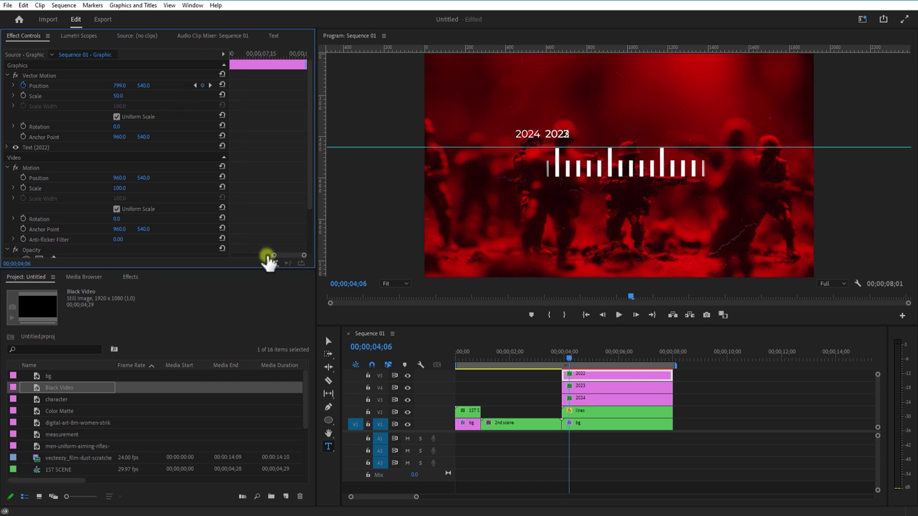
pyautogui.moveTo(263, 255); pyautogui.dragTo(259, 255)
pyautogui.moveTo(251, 55); pyautogui.dragTo(262, 56)
pyautogui.moveTo(120, 86); pyautogui.dragTo(100, 89)
pyautogui.moveTo(262, 55); pyautogui.dragTo(281, 60)
pyautogui.moveTo(119, 85); pyautogui.dragTo(22, 85)
pyautogui.moveTo(280, 56); pyautogui.dragTo(285, 55)
pyautogui.moveTo(119, 86); pyautogui.dragTo(50, 94)
pyautogui.moveTo(285, 56); pyautogui.dragTo(283, 57)
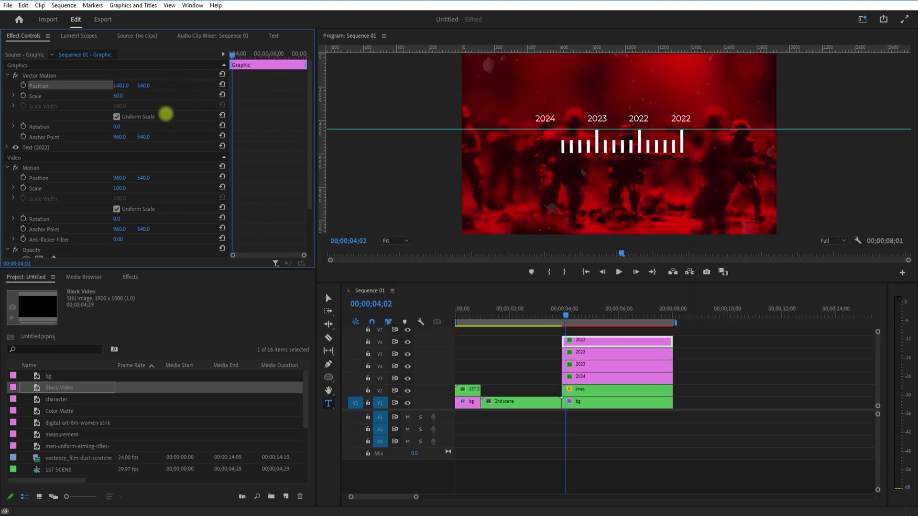
# Keyframe the 2021 text's position frame by frame along its tall mark, using 893, 540 at 00;00;04;16, and preview the motion
pyautogui.moveTo(170, 116); pyautogui.dragTo(25, 96)
pyautogui.press('Right')
pyautogui.press('Right')
pyautogui.press('Right')
pyautogui.press('Right')
pyautogui.press('Right')
pyautogui.press('Right')
pyautogui.press('Right')
pyautogui.press('Right')
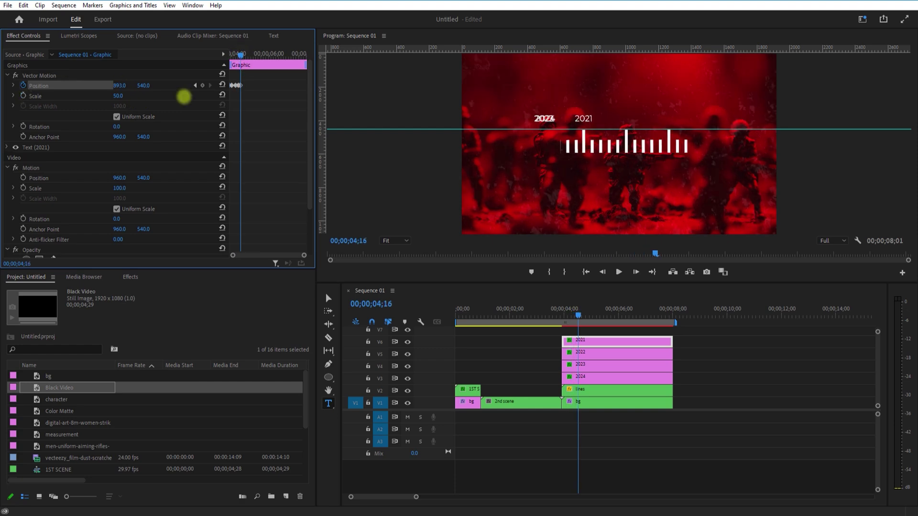
pyautogui.press('Right')
pyautogui.press('Right')
pyautogui.press('Right')
pyautogui.press('Right')
pyautogui.press('Right')
pyautogui.press('Right')
pyautogui.moveTo(245, 55); pyautogui.dragTo(230, 58)
pyautogui.click(618, 272)
pyautogui.click(569, 316)
pyautogui.moveTo(569, 317); pyautogui.dragTo(572, 318)
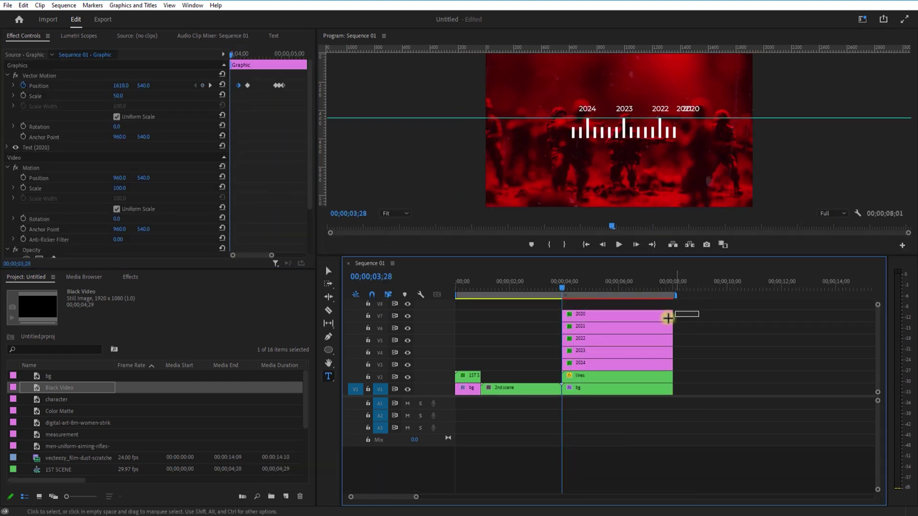
# Nest the five year text clips, 2020 to 2024, as a sequence named "numbers"
pyautogui.moveTo(699, 311); pyautogui.dragTo(604, 363)
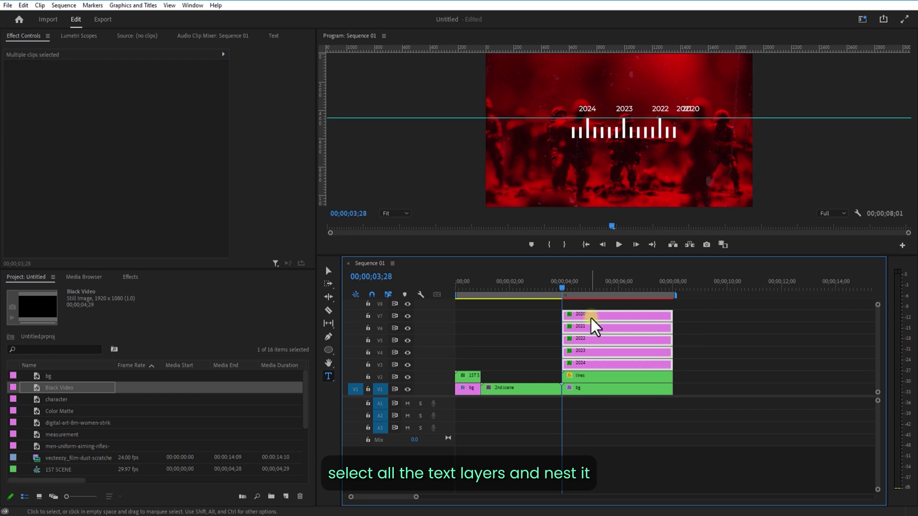
pyautogui.rightClick(591, 321)
pyautogui.click(622, 283)
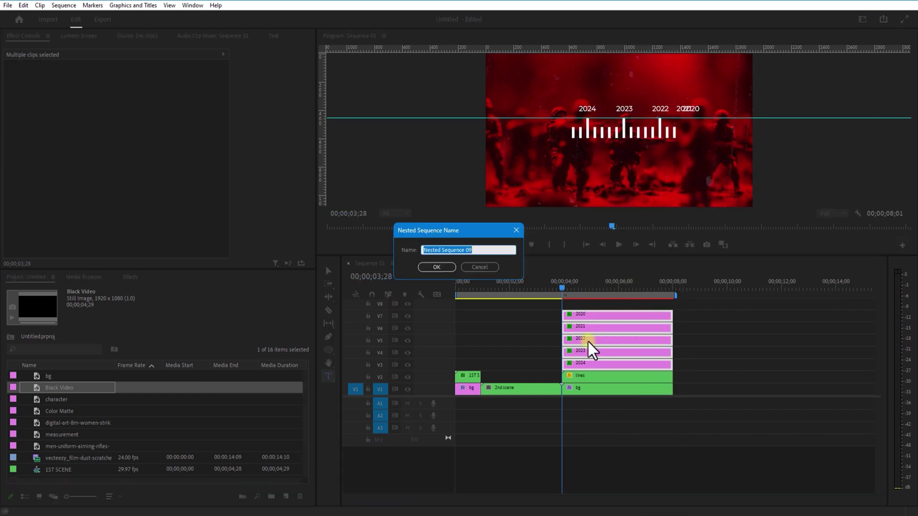
pyautogui.write('numbers')
pyautogui.click(436, 267)
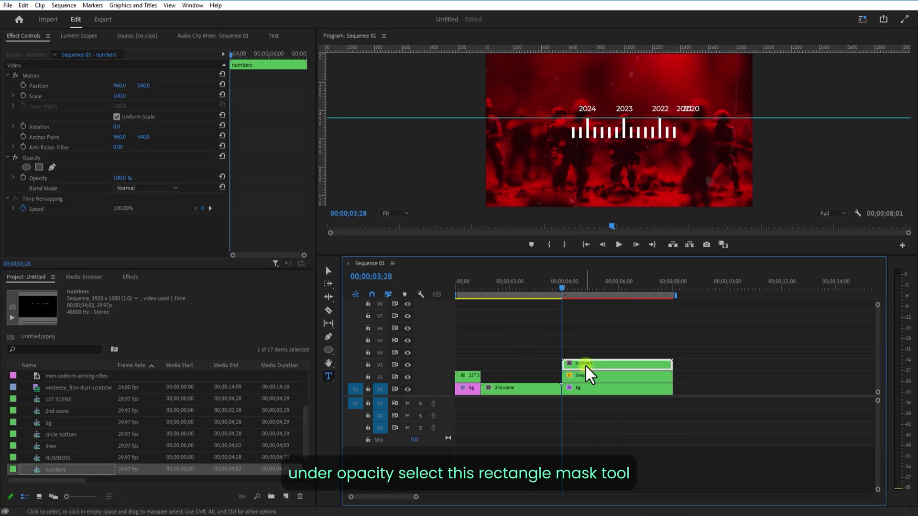
# Add a rectangular opacity mask to the numbers nest, fit it around the year labels at the ruler's width, and preview it
pyautogui.moveTo(584, 260); pyautogui.dragTo(585, 343)
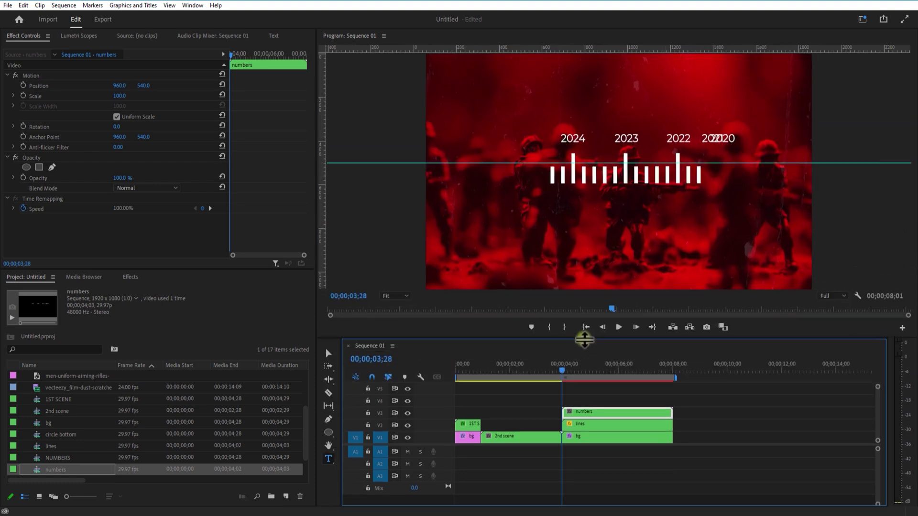
pyautogui.click(40, 167)
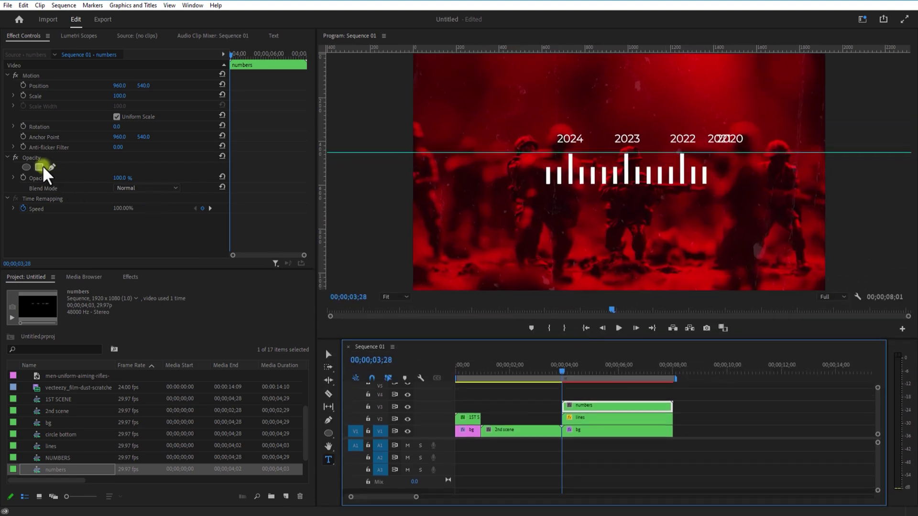
pyautogui.moveTo(582, 185); pyautogui.dragTo(547, 153)
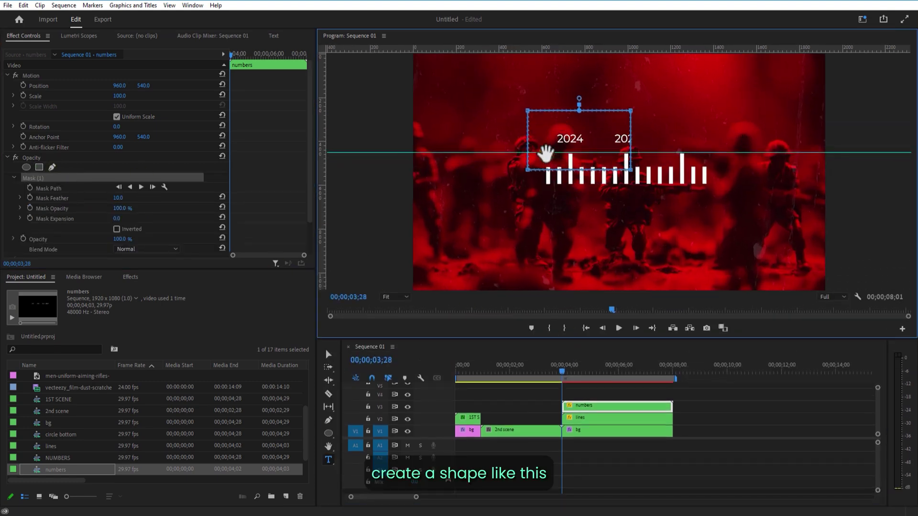
pyautogui.moveTo(637, 109); pyautogui.dragTo(732, 114)
pyautogui.moveTo(530, 167); pyautogui.dragTo(546, 168)
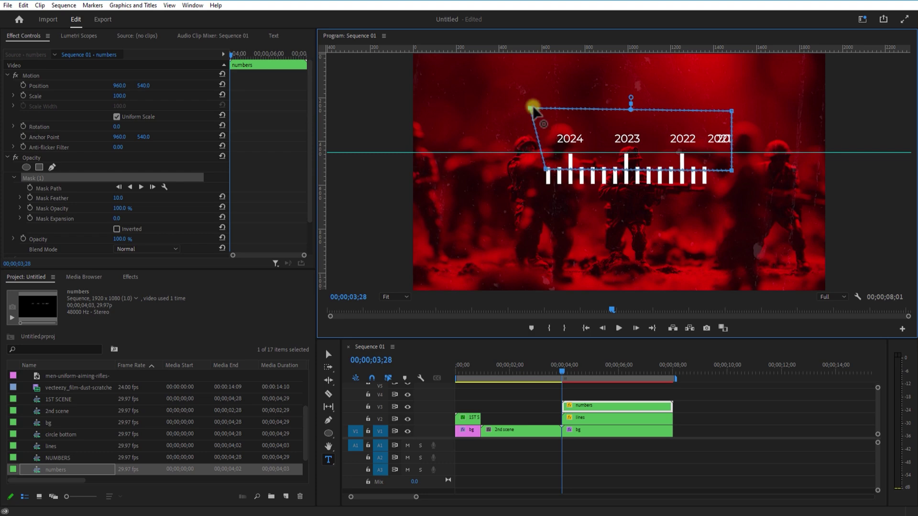
pyautogui.moveTo(530, 108); pyautogui.dragTo(542, 108)
pyautogui.moveTo(732, 170); pyautogui.dragTo(707, 168)
pyautogui.moveTo(731, 111); pyautogui.dragTo(706, 109)
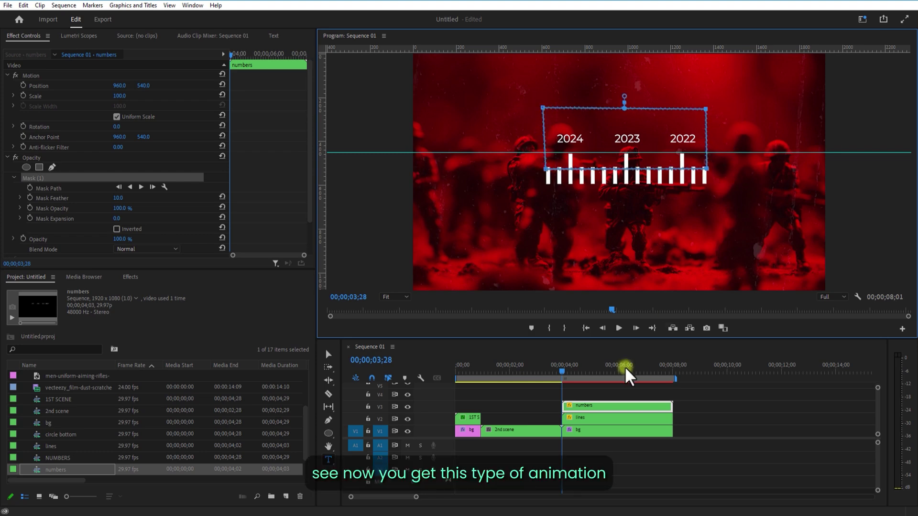
pyautogui.moveTo(570, 371); pyautogui.dragTo(590, 381)
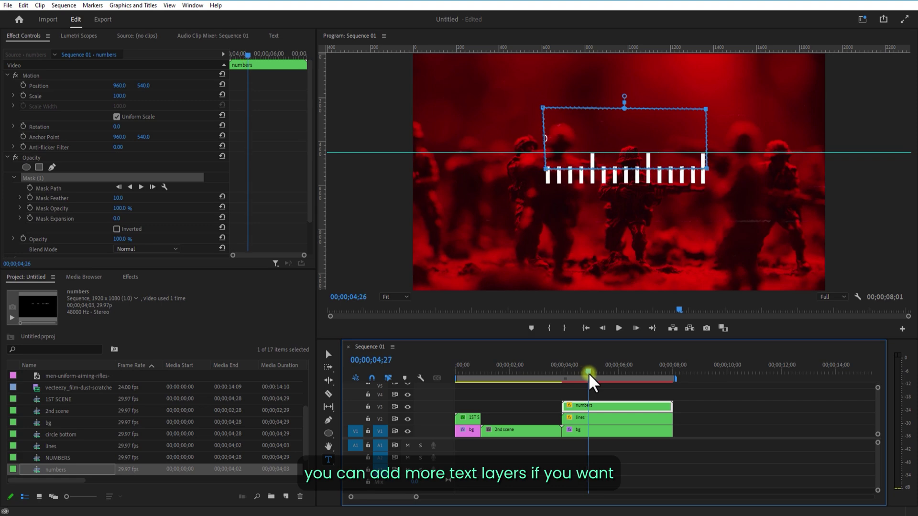
# Cut the lines and numbers nests at 00;00;04;13 and delete the portions after the cut
pyautogui.click(613, 395)
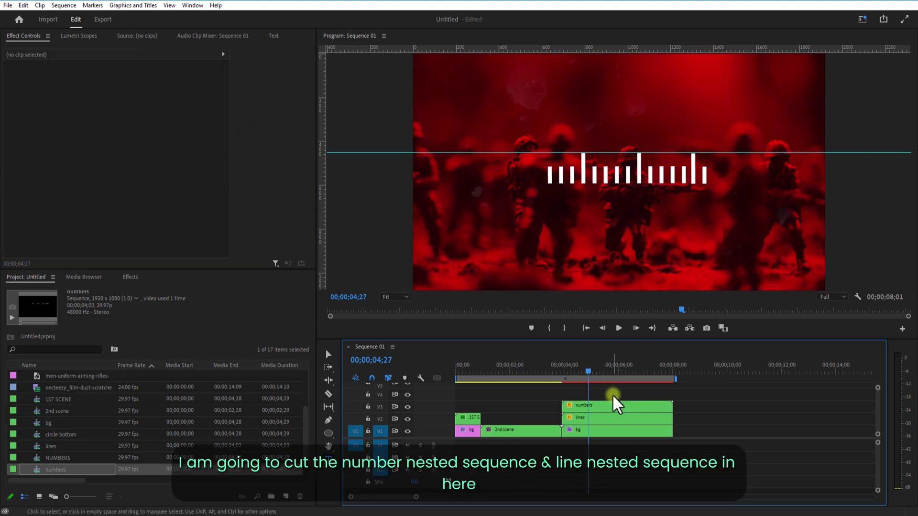
pyautogui.moveTo(589, 375); pyautogui.dragTo(576, 374)
pyautogui.click(592, 421)
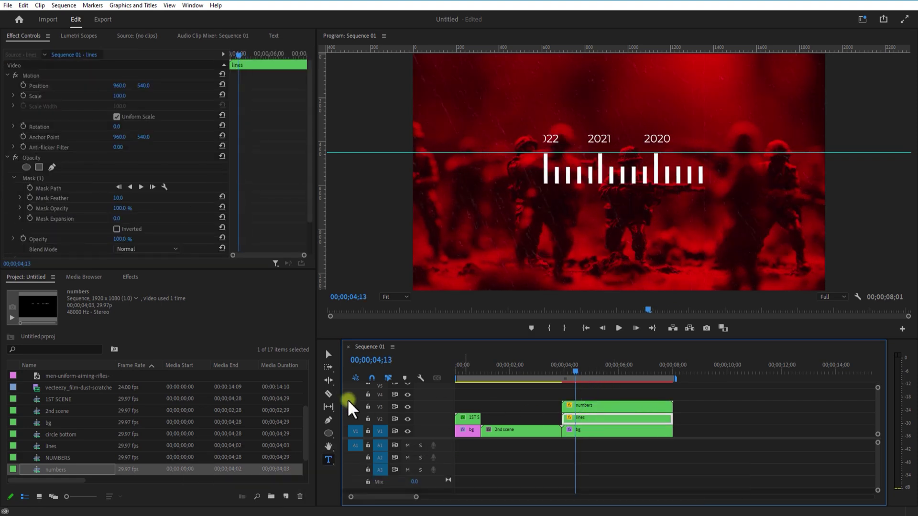
pyautogui.click(328, 394)
pyautogui.click(577, 419)
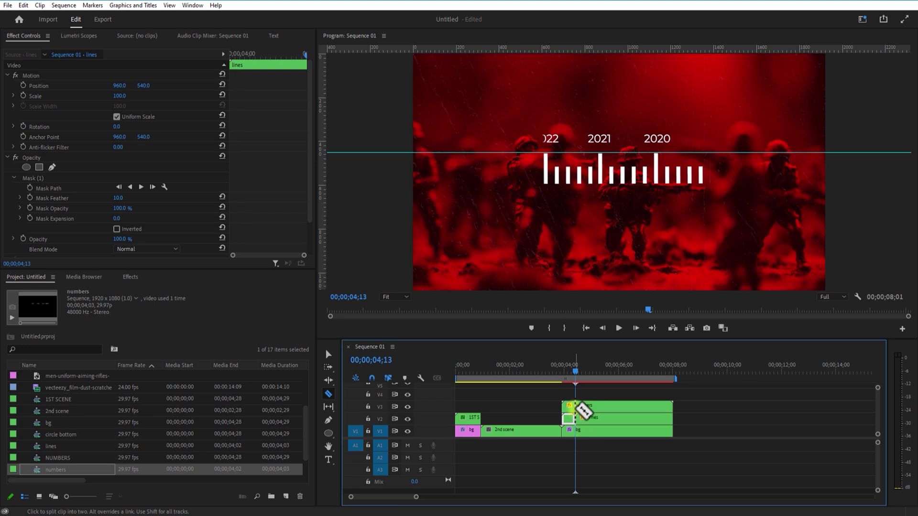
pyautogui.click(328, 354)
pyautogui.click(605, 405)
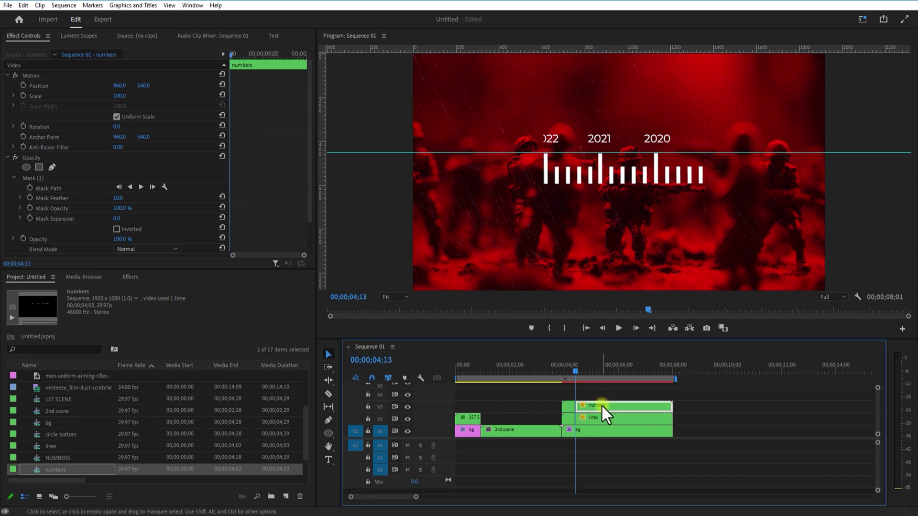
pyautogui.press('Delete')
pyautogui.click(597, 417)
pyautogui.press('Delete')
# Duplicate the trimmed lines and numbers clips and place the copies directly after the originals
pyautogui.moveTo(570, 419)
pyautogui.mouseDown()
pyautogui.moveTo(582, 428)
pyautogui.moveTo(570, 427)
pyautogui.moveTo(582, 421)
pyautogui.moveTo(574, 407)
pyautogui.moveTo(583, 408)
pyautogui.mouseUp()
pyautogui.click(569, 407)
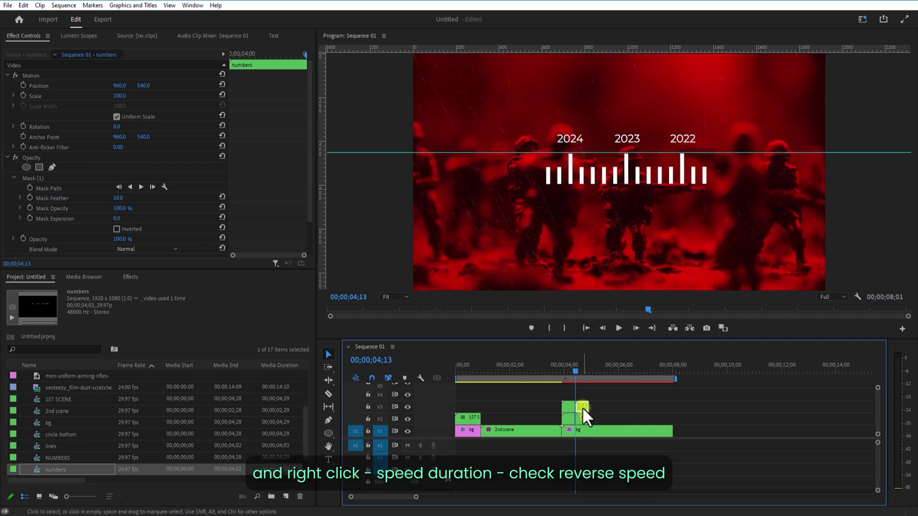
pyautogui.rightClick(583, 409)
pyautogui.click(638, 394)
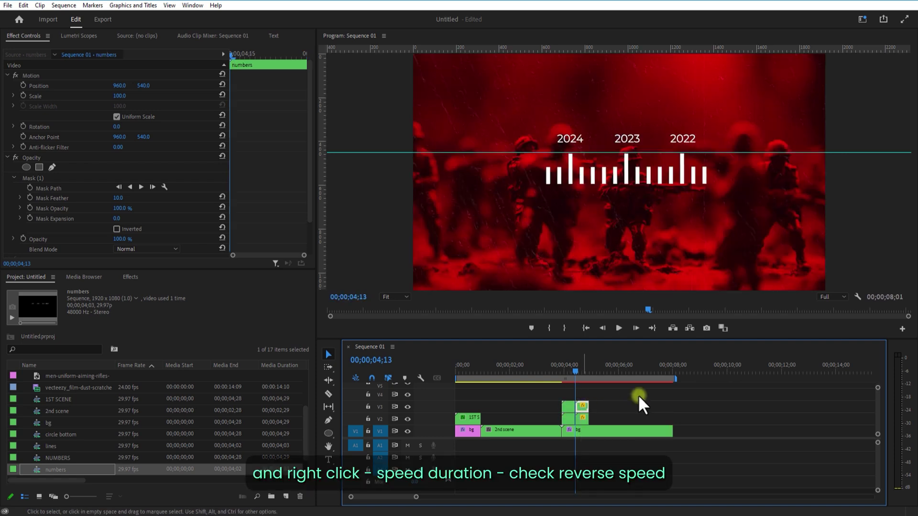
# Reverse the speed of the copied lines and numbers clips, keeping 100% speed
pyautogui.click(580, 420)
pyautogui.rightClick(580, 420)
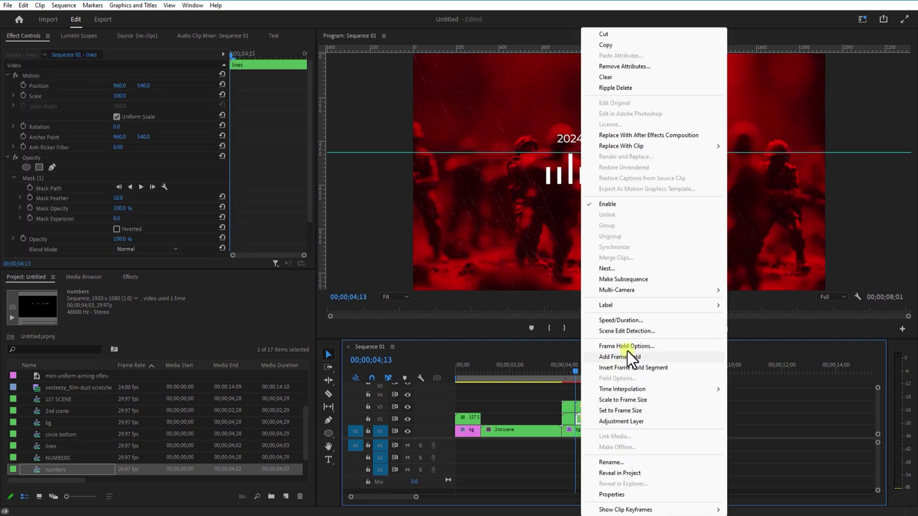
pyautogui.click(630, 321)
pyautogui.click(436, 255)
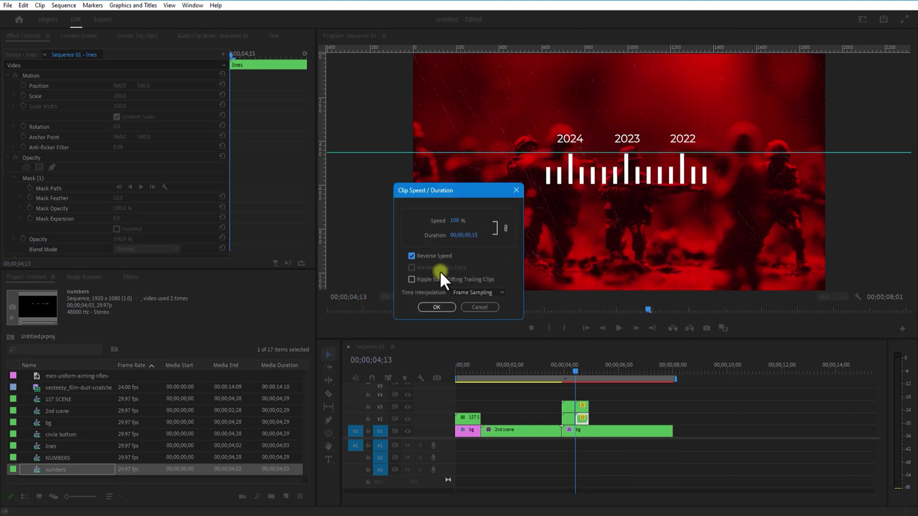
pyautogui.click(436, 307)
pyautogui.rightClick(581, 410)
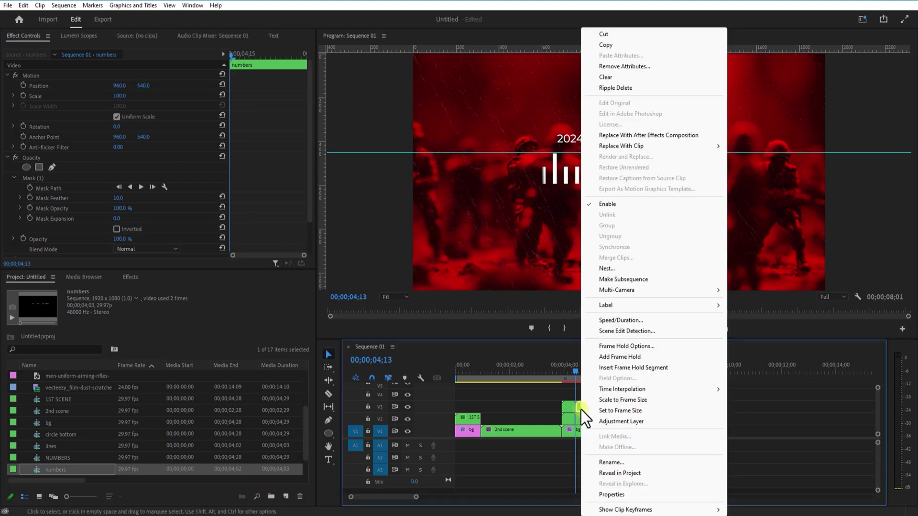
pyautogui.click(621, 319)
pyautogui.click(440, 259)
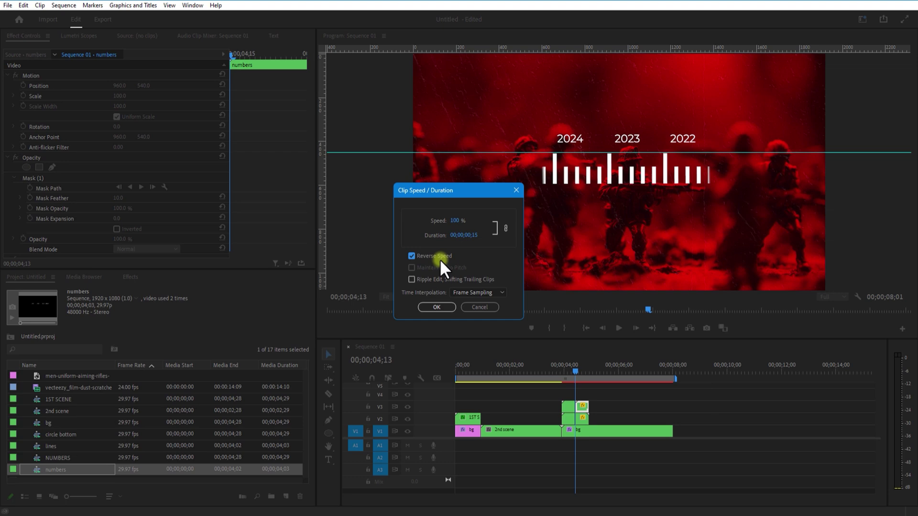
pyautogui.click(437, 307)
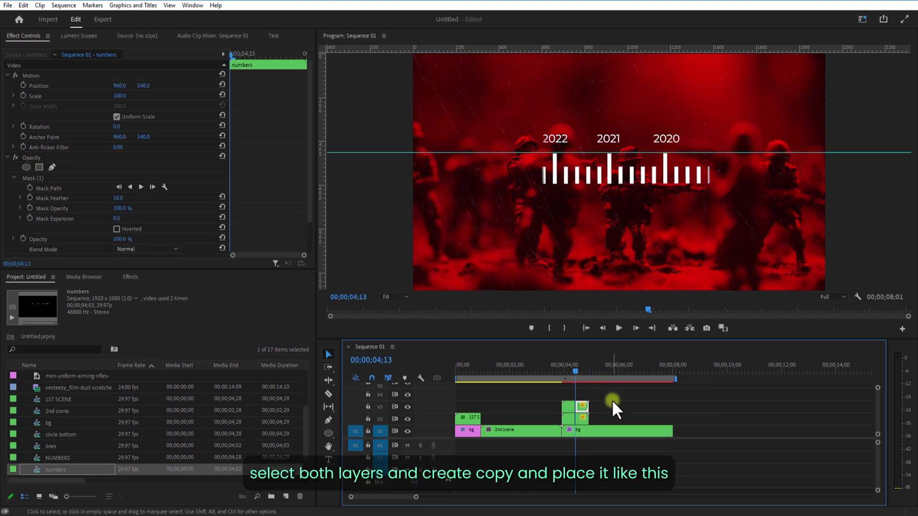
# Copy the forward and reversed lines and numbers clips end to end to make five alternating segments above the bg clip
pyautogui.moveTo(613, 399); pyautogui.dragTo(600, 413)
pyautogui.moveTo(577, 367); pyautogui.dragTo(663, 421)
pyautogui.press('=')
# Cut the last numbers and lines clips at 00;00;06;12
pyautogui.click(652, 375)
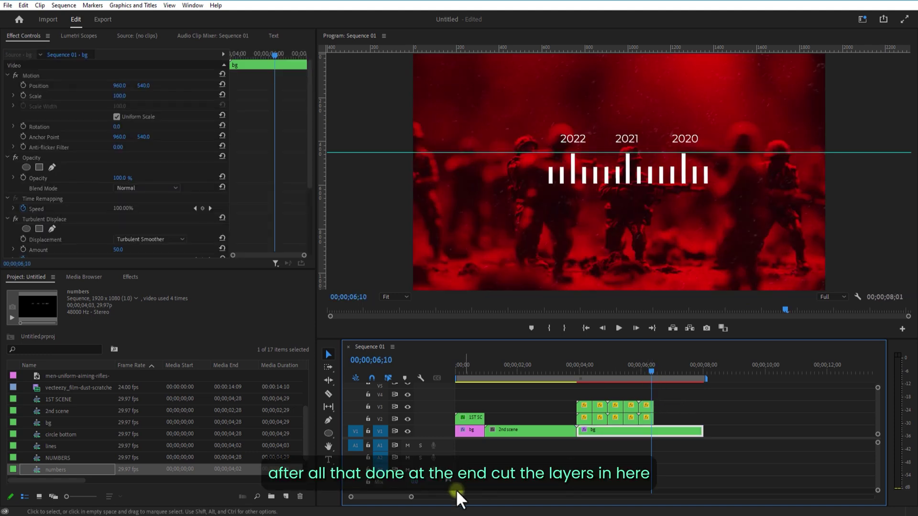
pyautogui.moveTo(412, 500); pyautogui.dragTo(369, 498)
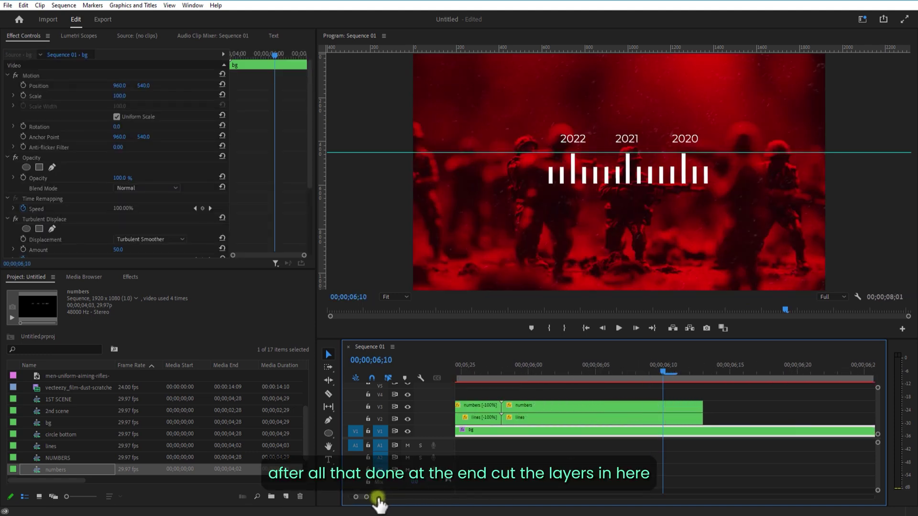
pyautogui.click(663, 371)
pyautogui.moveTo(667, 372); pyautogui.dragTo(684, 376)
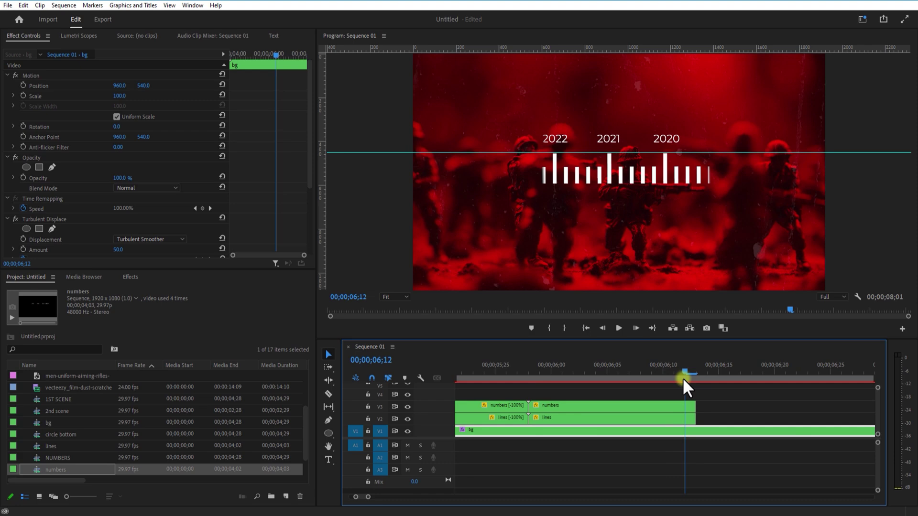
pyautogui.click(339, 396)
pyautogui.click(685, 405)
pyautogui.click(684, 418)
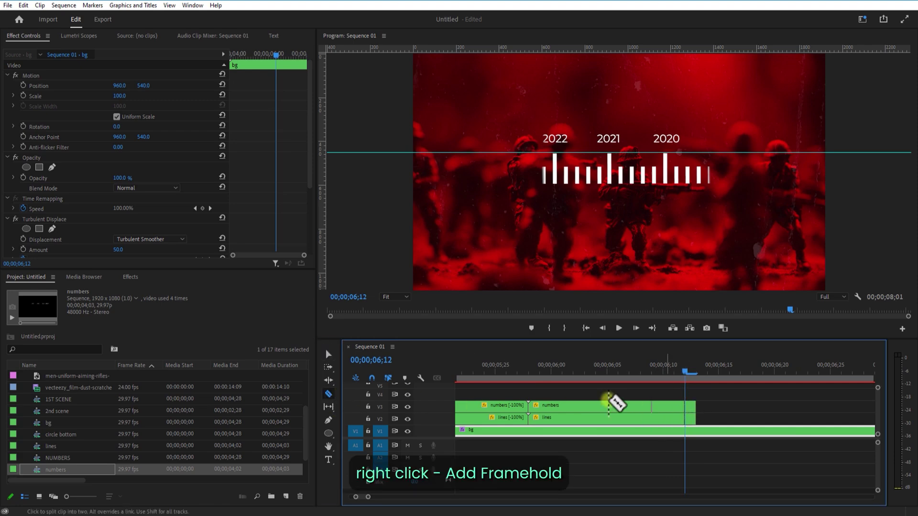
# Add a frame hold to the short numbers and lines pieces after the 00;00;06;12 cut
pyautogui.click(335, 353)
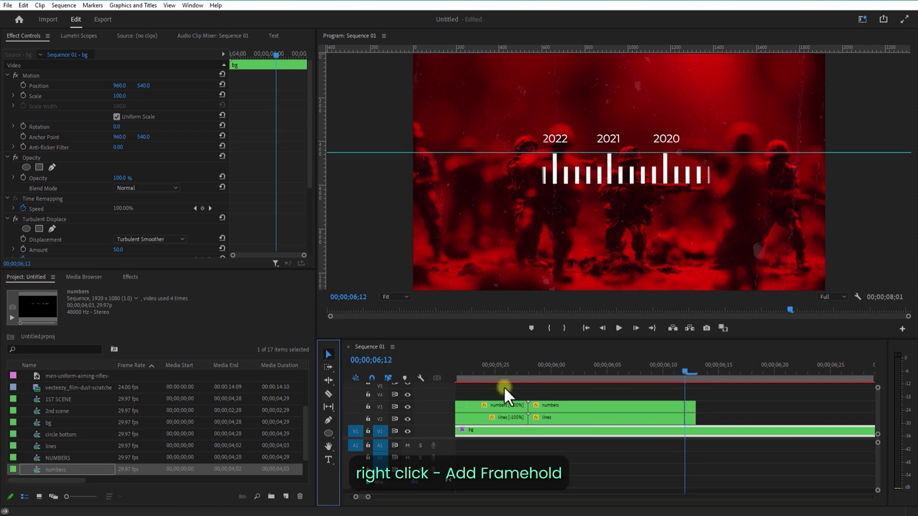
pyautogui.click(687, 408)
pyautogui.rightClick(687, 407)
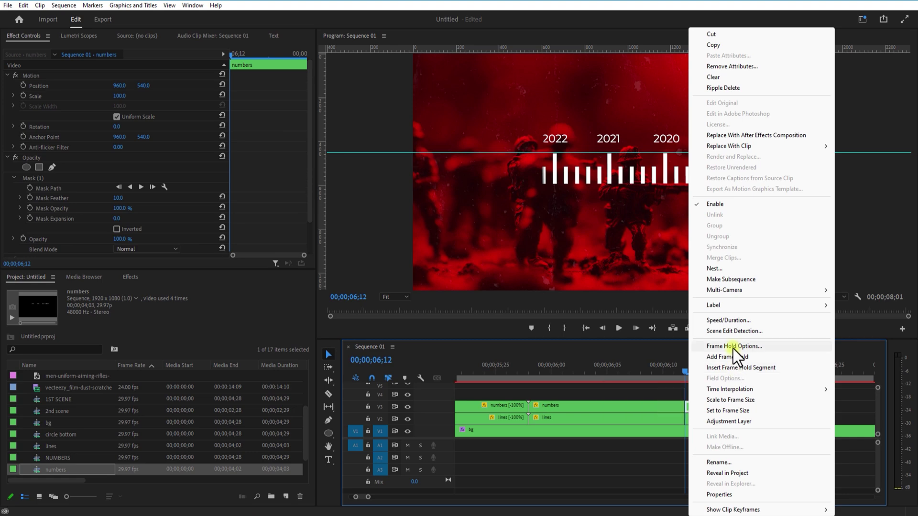
pyautogui.click(735, 357)
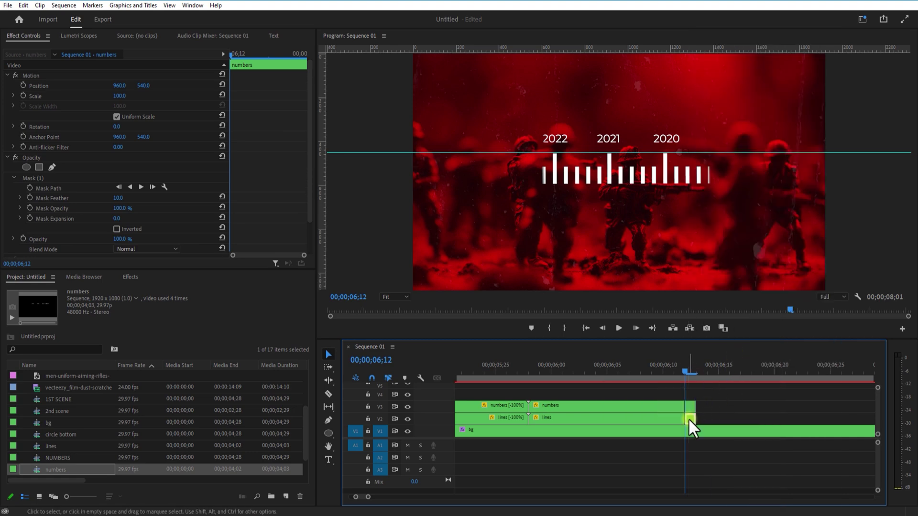
pyautogui.rightClick(689, 418)
pyautogui.click(722, 361)
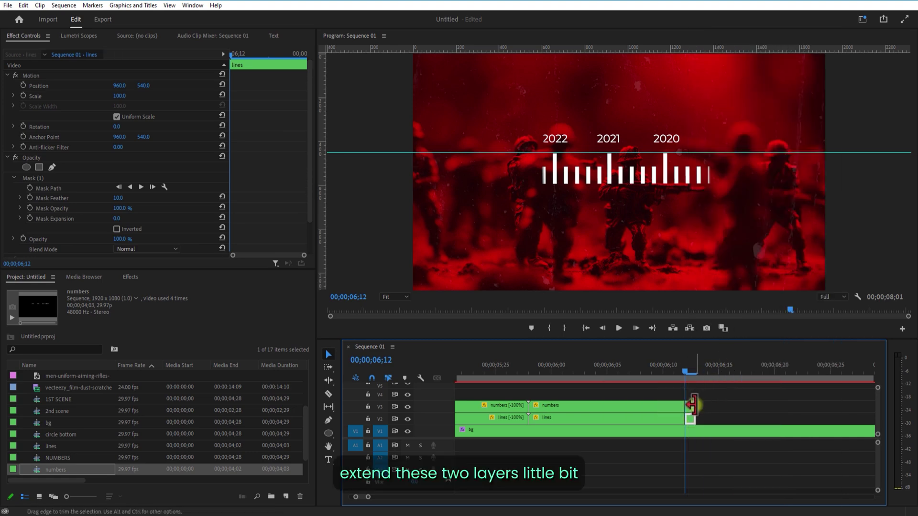
# Extend the frozen numbers and lines pieces slightly, so both end at 00;00;06;23
pyautogui.moveTo(724, 406)
pyautogui.mouseDown()
pyautogui.moveTo(707, 418)
pyautogui.moveTo(728, 418)
pyautogui.mouseUp()
pyautogui.moveTo(693, 369); pyautogui.dragTo(718, 369)
pyautogui.press('-')
pyautogui.press('-')
pyautogui.press('-')
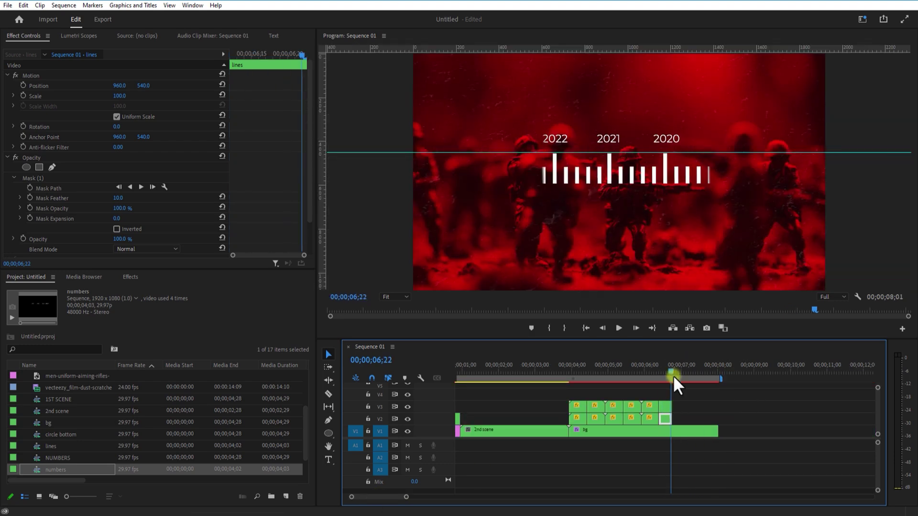
# Cut the bg clip at 00;00;06;23 and delete the portion after the cut
pyautogui.click(673, 376)
pyautogui.moveTo(466, 497); pyautogui.dragTo(367, 497)
pyautogui.click(328, 394)
pyautogui.click(663, 433)
pyautogui.click(328, 354)
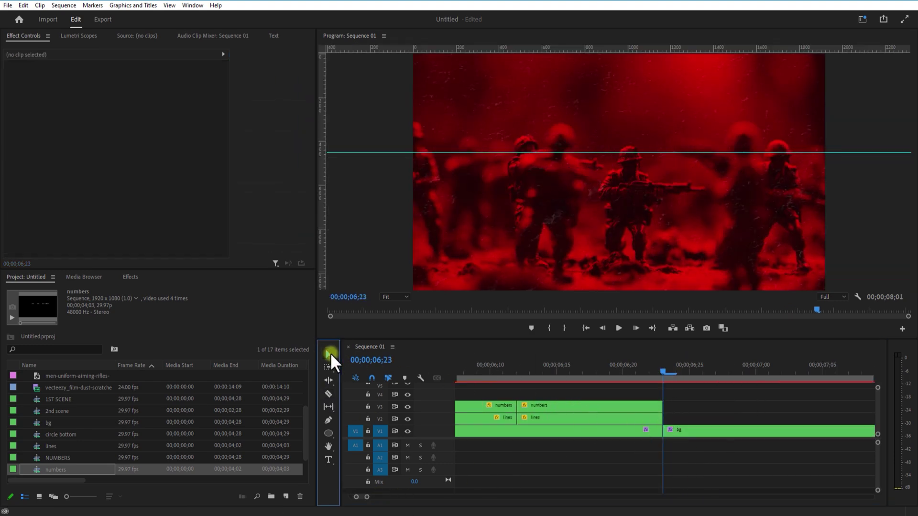
pyautogui.click(722, 432)
pyautogui.press('Delete')
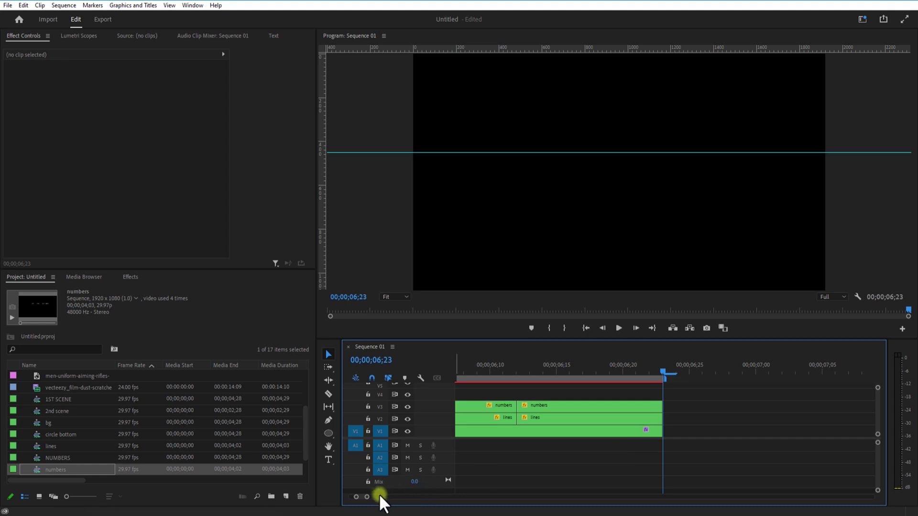
# Place the Color Matte directly after the bg clip on V1 and apply the Ramp effect to it
pyautogui.moveTo(368, 497); pyautogui.dragTo(437, 497)
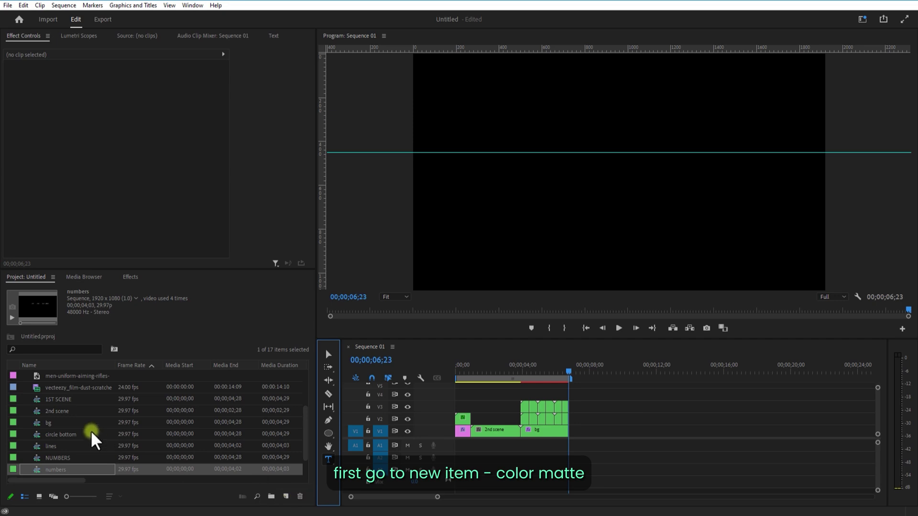
pyautogui.moveTo(72, 412); pyautogui.dragTo(595, 436)
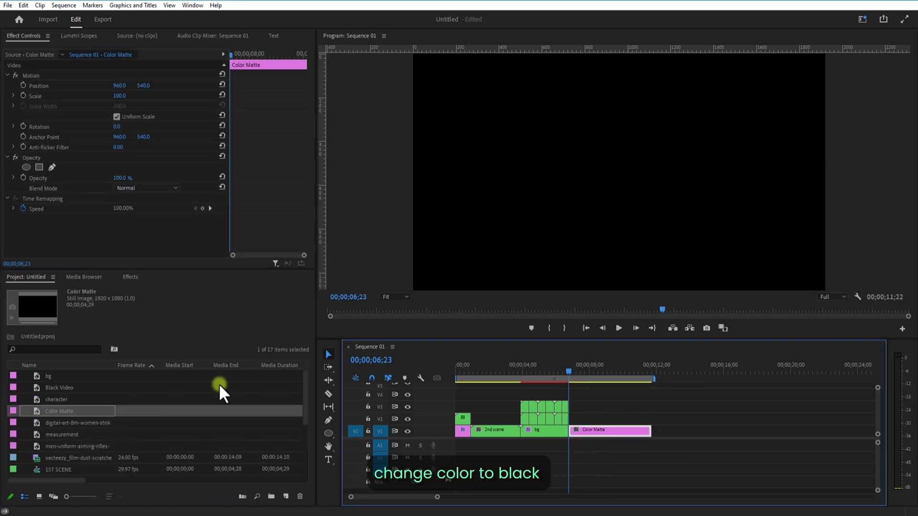
pyautogui.click(127, 277)
pyautogui.click(54, 289)
pyautogui.write('ra')
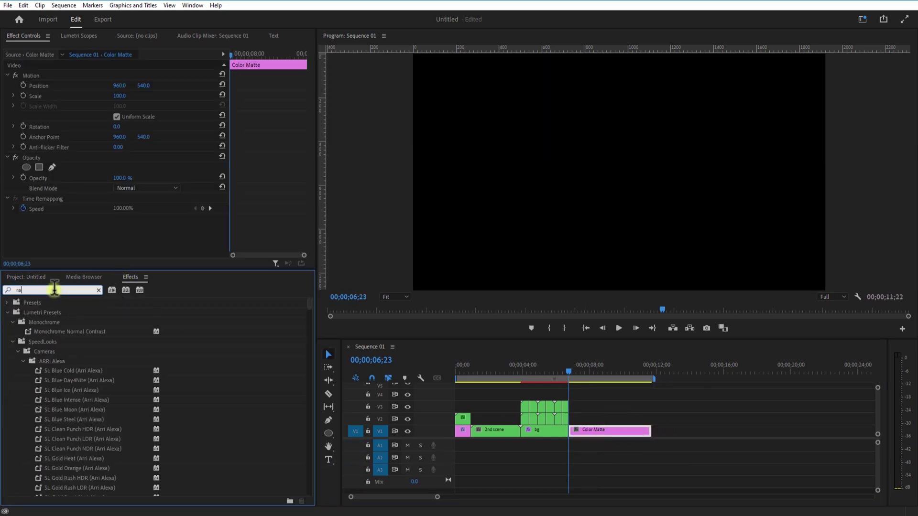
pyautogui.write('mp')
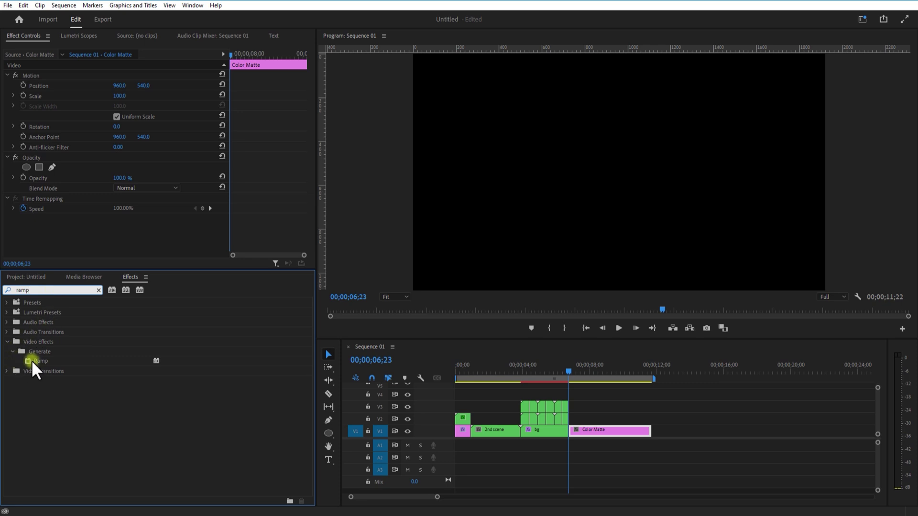
pyautogui.moveTo(32, 363); pyautogui.dragTo(414, 389)
pyautogui.moveTo(600, 431); pyautogui.dragTo(602, 431)
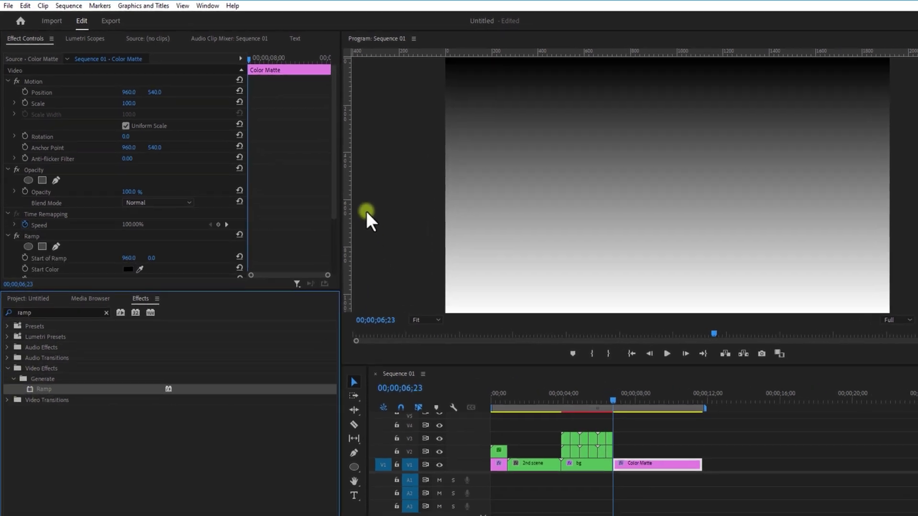
# Change the ramp shape to Radial Ramp and set its start point to 960, 579
pyautogui.scroll(-2, 305, 190)
pyautogui.scroll(-2, 368, 228)
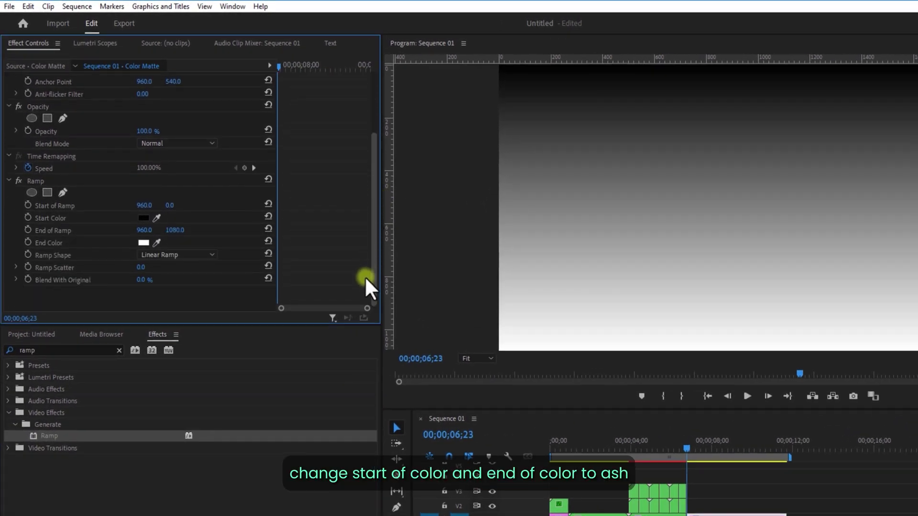
pyautogui.click(188, 256)
pyautogui.click(186, 274)
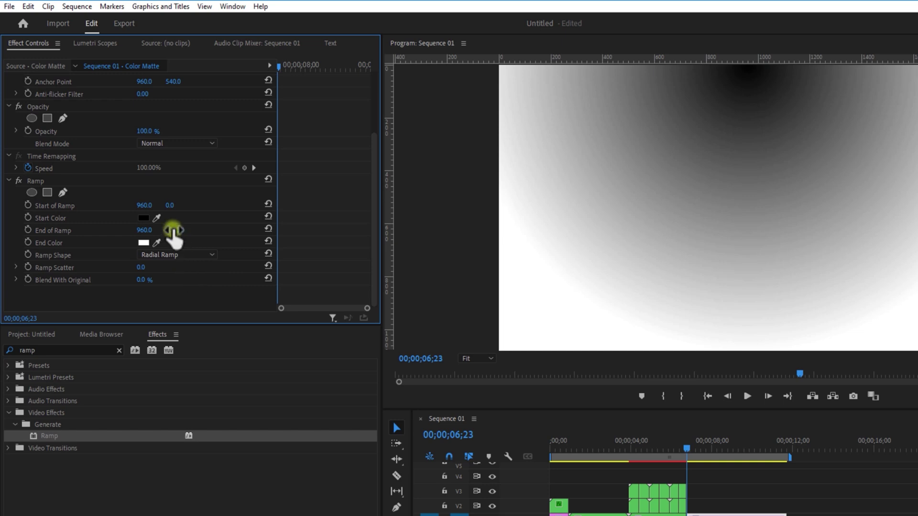
pyautogui.moveTo(170, 205); pyautogui.dragTo(510, 202)
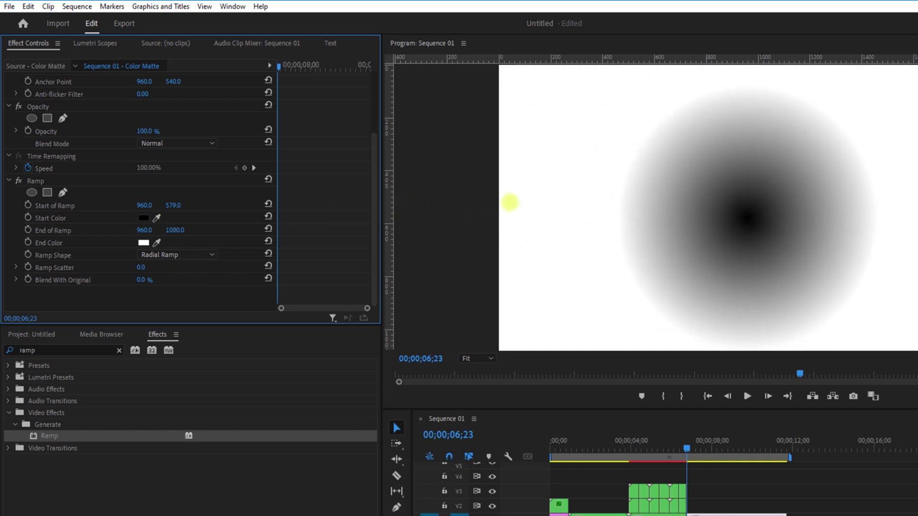
# Set the ramp's start and end colors to dark ash gray and its end point to 960, 4855
pyautogui.click(144, 243)
pyautogui.click(416, 236)
pyautogui.click(671, 228)
pyautogui.click(142, 243)
pyautogui.click(417, 253)
pyautogui.click(663, 234)
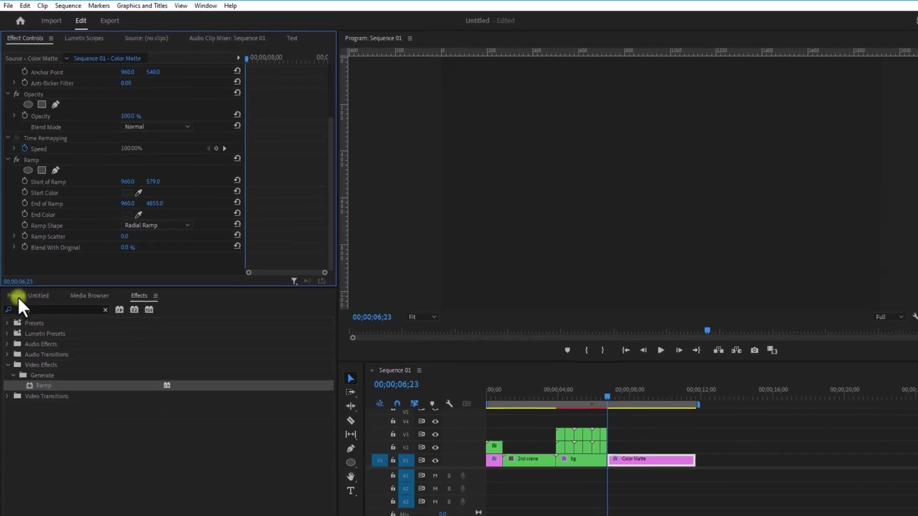
# Add the text "position left right left right left subscribe digital evolution like comment left position right lie" in three lines over the Color Matte
pyautogui.click(612, 416)
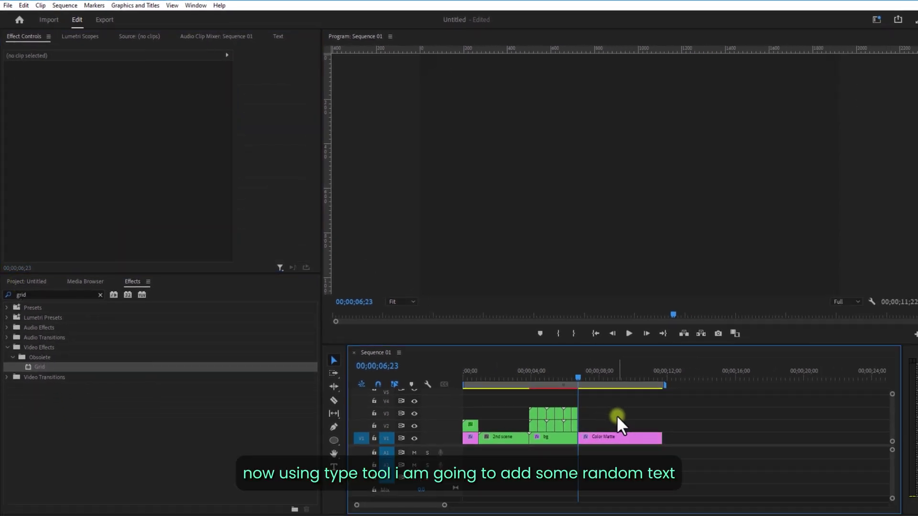
pyautogui.click(334, 466)
pyautogui.click(480, 145)
pyautogui.write('pos')
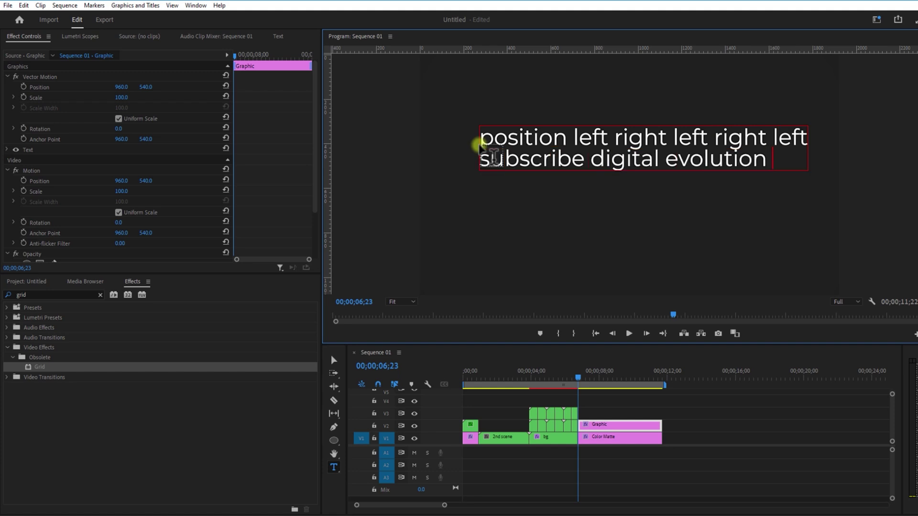
pyautogui.write('ition right lie')
pyautogui.click(627, 405)
# Set the text's leading to -2, scale to 162 and horizontal position to 718, and shift it vertically to fill the frame's middle
pyautogui.click(608, 425)
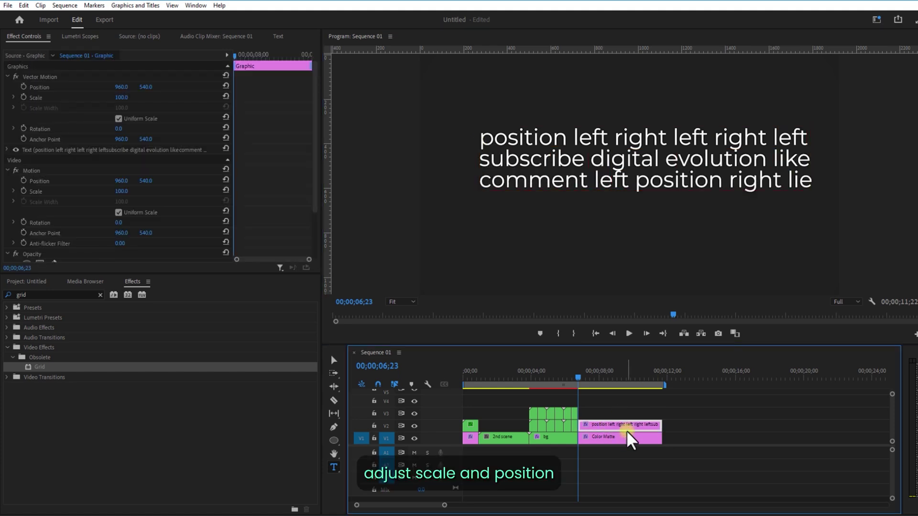
pyautogui.moveTo(121, 87); pyautogui.dragTo(94, 87)
pyautogui.click(7, 149)
pyautogui.moveTo(106, 227)
pyautogui.mouseDown()
pyautogui.moveTo(144, 217)
pyautogui.moveTo(120, 220)
pyautogui.mouseUp()
pyautogui.moveTo(122, 87); pyautogui.dragTo(108, 87)
pyautogui.moveTo(145, 87); pyautogui.dragTo(167, 87)
pyautogui.moveTo(121, 97); pyautogui.dragTo(146, 96)
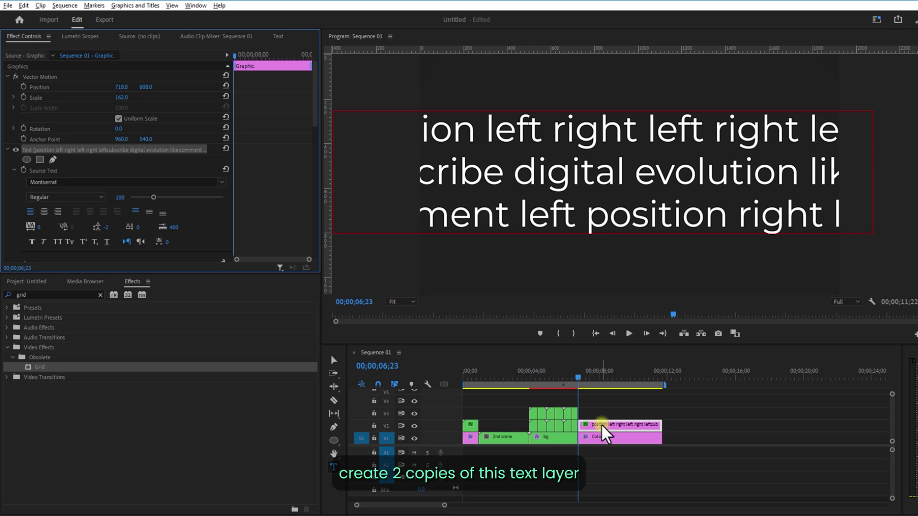
# Duplicate the text clip onto V3 and V4, setting the copies' vertical positions to 61 and 1163
pyautogui.moveTo(600, 426); pyautogui.dragTo(612, 412)
pyautogui.moveTo(145, 87); pyautogui.dragTo(30, 86)
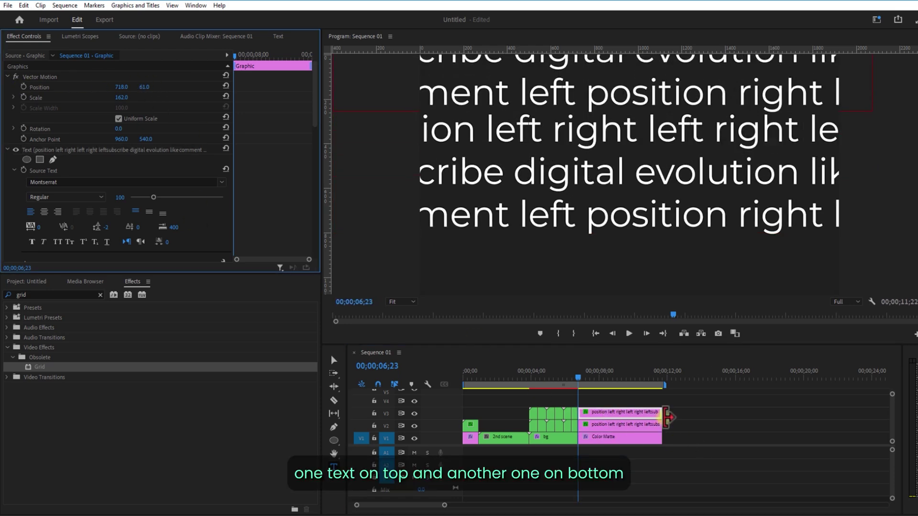
pyautogui.moveTo(621, 414); pyautogui.dragTo(605, 397)
pyautogui.moveTo(145, 87); pyautogui.dragTo(746, 254)
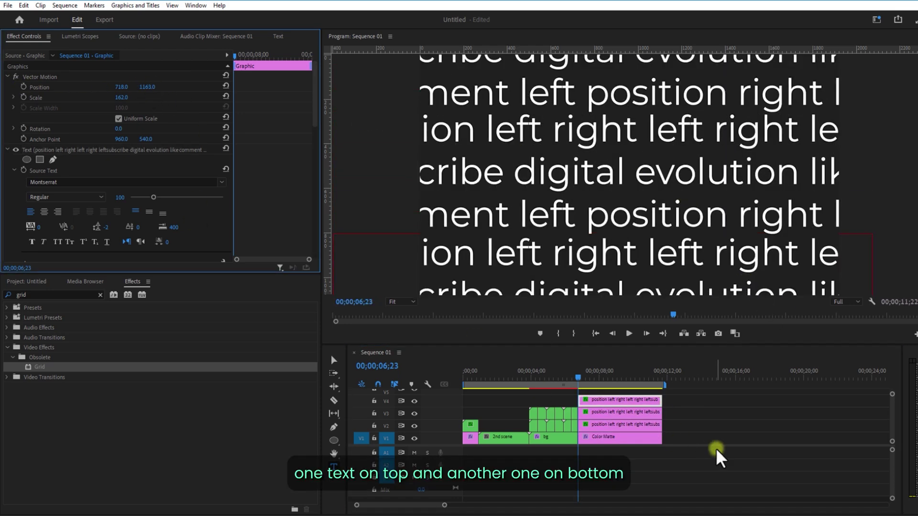
# Nest the three text clips into a sequence named "text 1"
pyautogui.click(683, 426)
pyautogui.moveTo(628, 345); pyautogui.dragTo(626, 307)
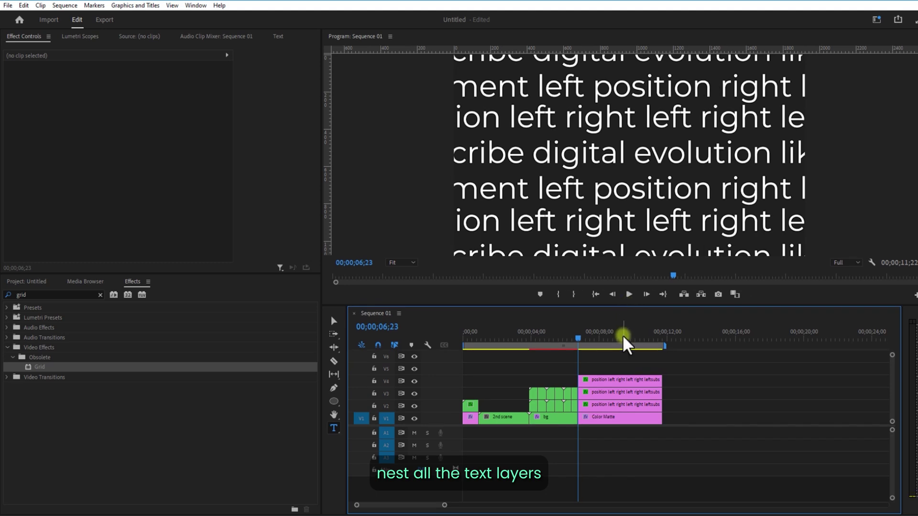
pyautogui.moveTo(611, 361); pyautogui.dragTo(624, 405)
pyautogui.rightClick(616, 382)
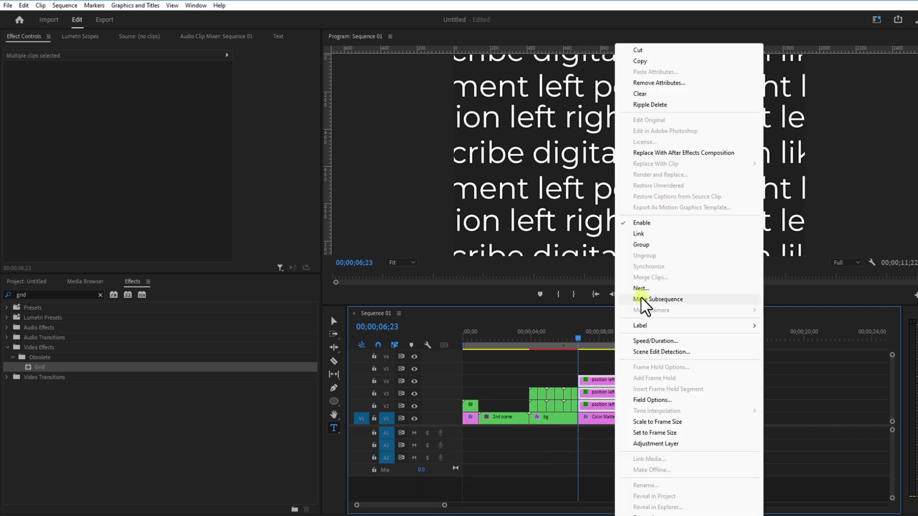
pyautogui.click(619, 299)
pyautogui.write('text 1')
pyautogui.press('Return')
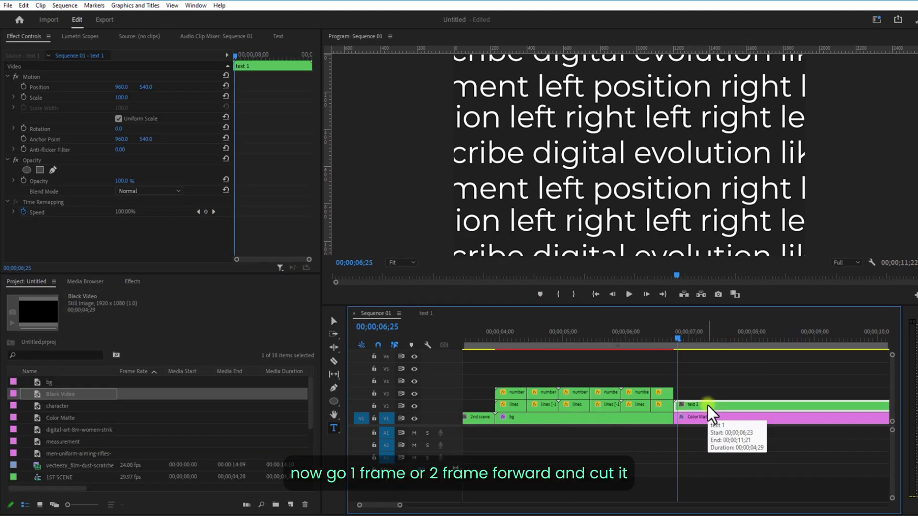
# Cut the text 1 nest at 00;00;06;24, one frame after its start
pyautogui.moveTo(400, 505); pyautogui.dragTo(373, 506)
pyautogui.click(655, 345)
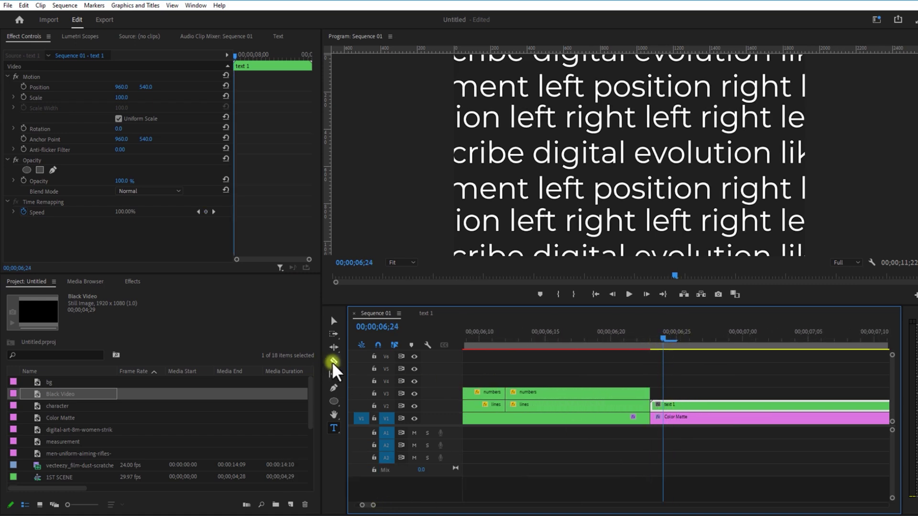
pyautogui.click(334, 361)
pyautogui.click(663, 406)
pyautogui.click(334, 321)
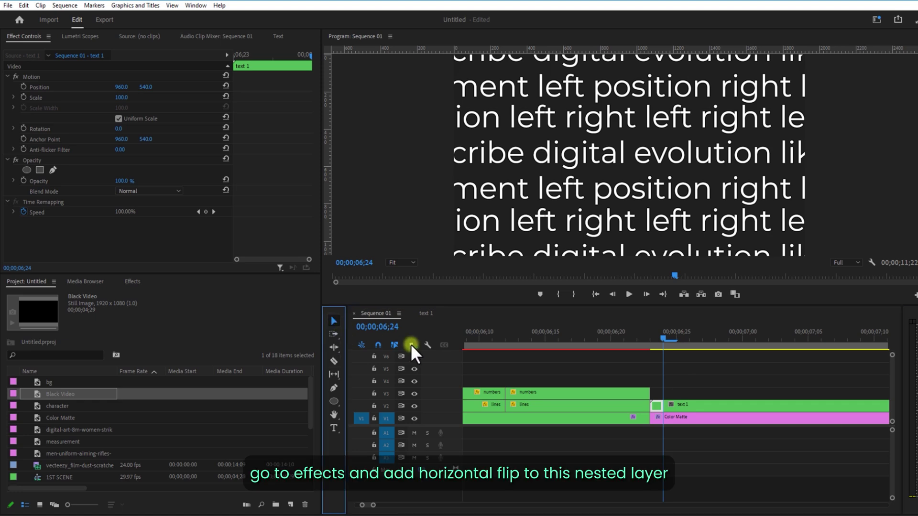
# Apply the Horizontal Flip effect to the text 1 portion after the cut
pyautogui.click(678, 410)
pyautogui.click(133, 282)
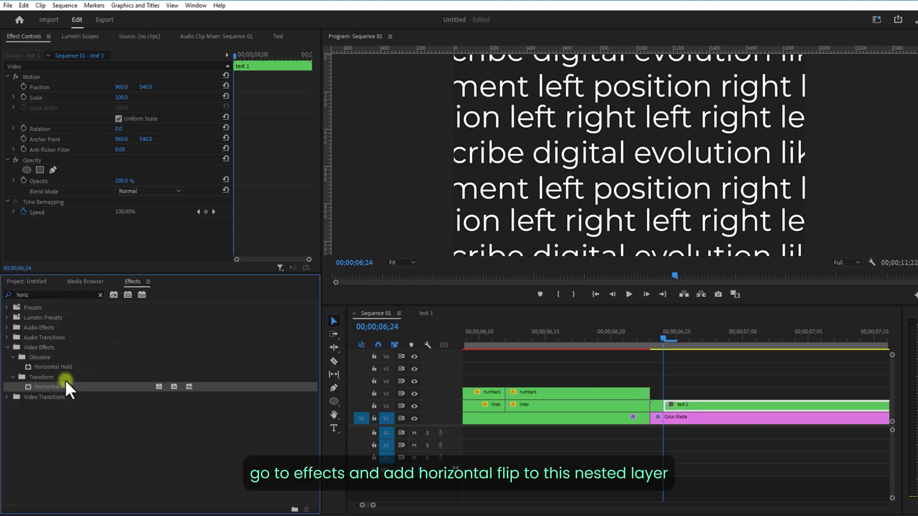
pyautogui.moveTo(66, 381); pyautogui.dragTo(205, 385)
pyautogui.moveTo(696, 407); pyautogui.dragTo(694, 407)
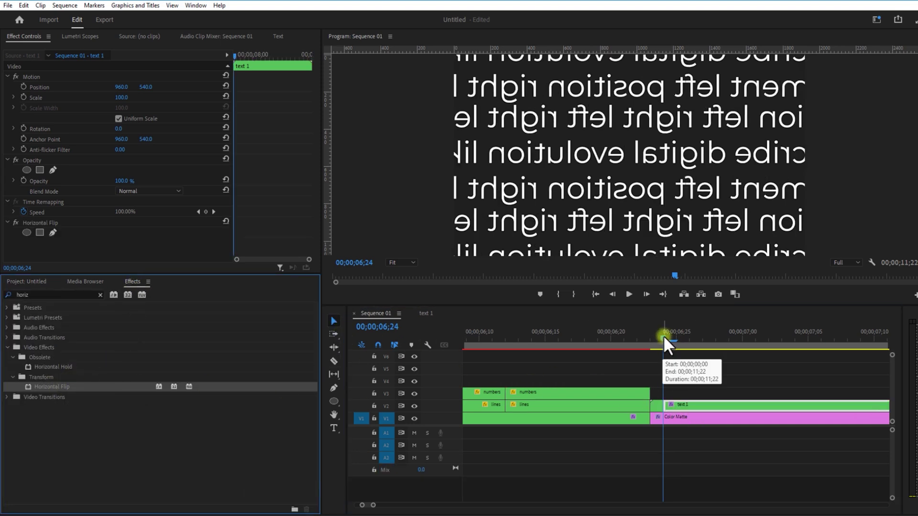
# Cut the flipped text 1 clip at 00;00;06;25 and remove the Horizontal Flip effect from the portion after the cut
pyautogui.moveTo(663, 335); pyautogui.dragTo(673, 339)
pyautogui.click(333, 361)
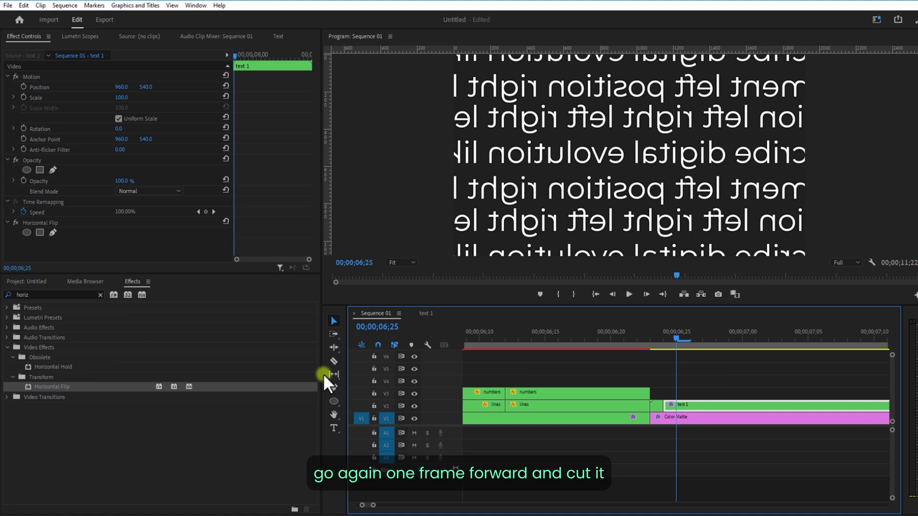
pyautogui.click(676, 406)
pyautogui.click(331, 324)
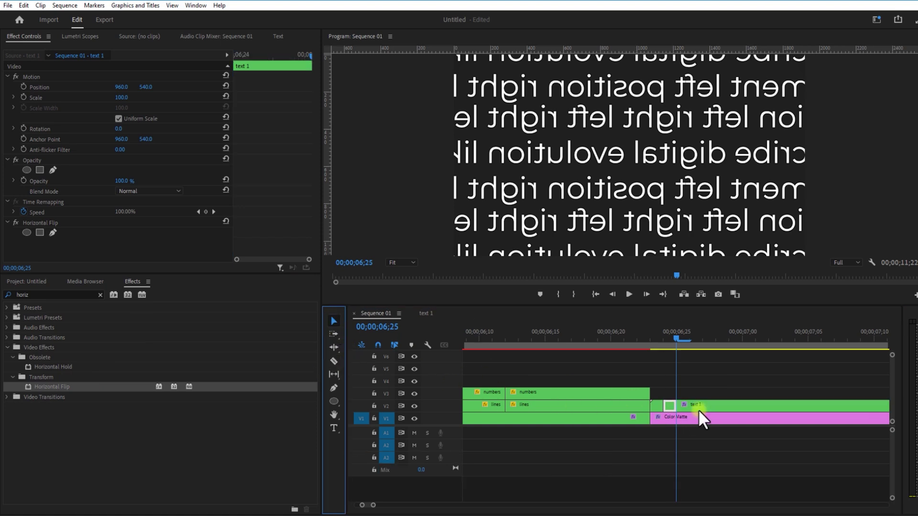
pyautogui.click(702, 410)
pyautogui.click(56, 221)
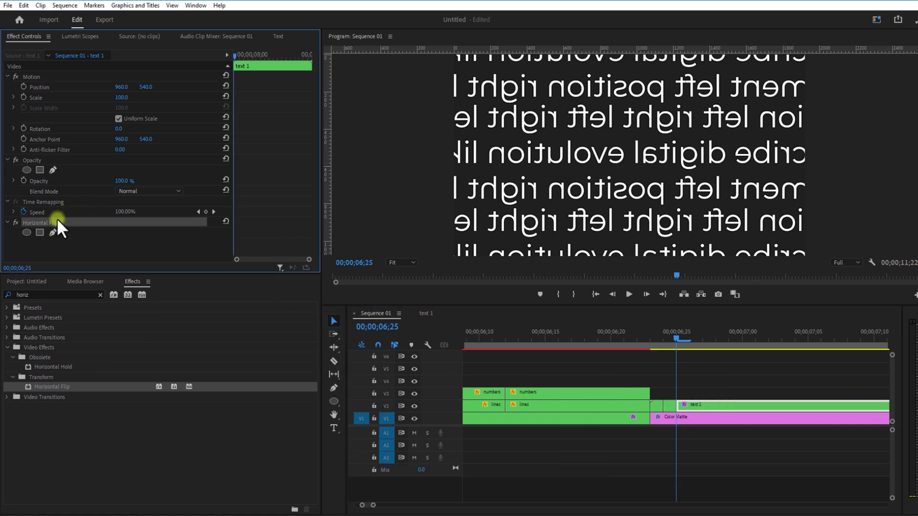
pyautogui.press('Delete')
# Cut the text 1 clip at 00;00;06;26 and apply the Horizontal Flip effect to the portion after the cut
pyautogui.moveTo(672, 332); pyautogui.dragTo(692, 349)
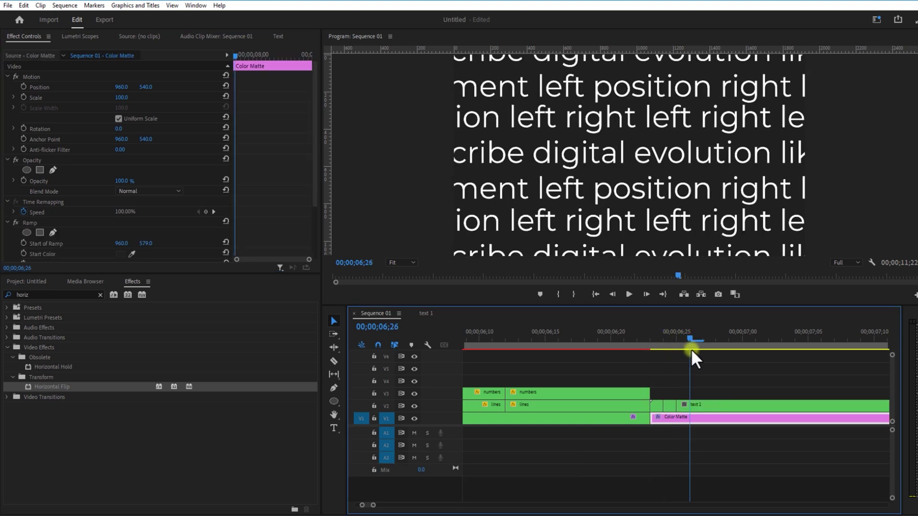
pyautogui.click(334, 361)
pyautogui.click(690, 406)
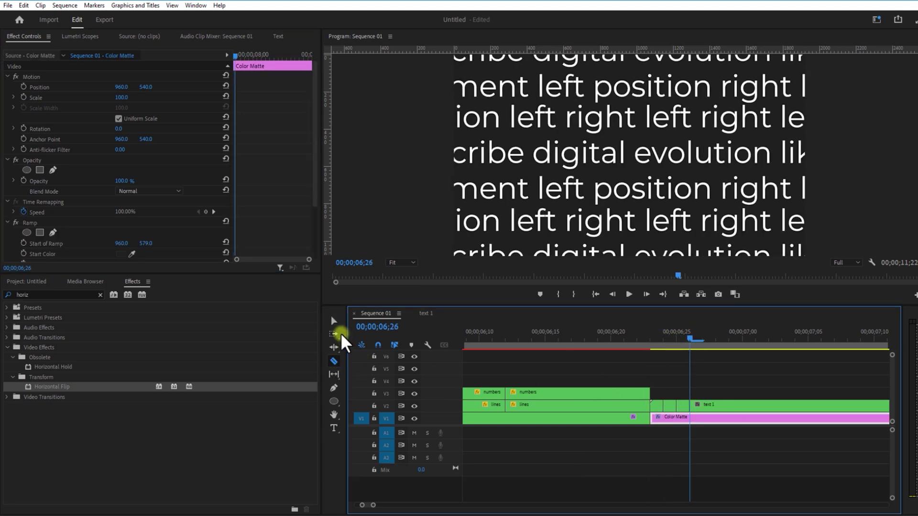
pyautogui.click(334, 321)
pyautogui.moveTo(51, 387); pyautogui.dragTo(703, 406)
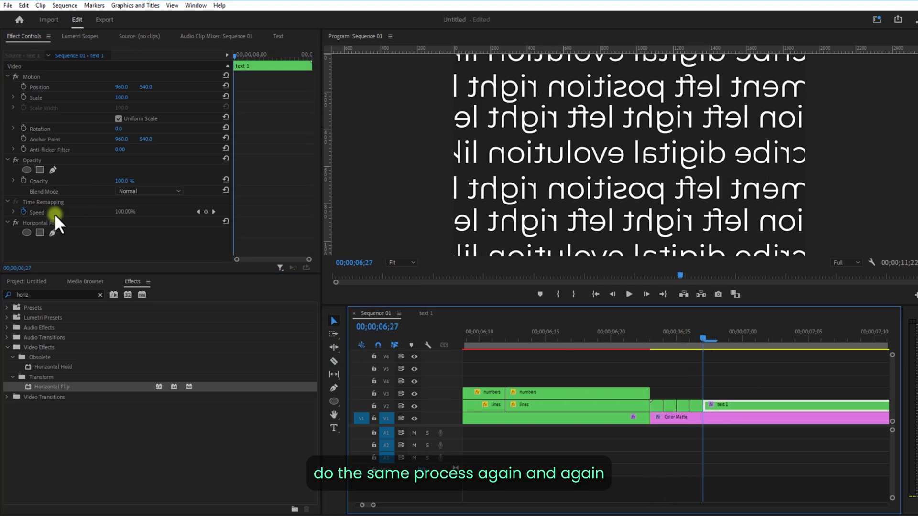
# Alternate the text 1 orientation over one-frame cuts up to 00;00;06;28, removing Horizontal Flip from one piece and applying it to the next
pyautogui.click(40, 222)
pyautogui.press('Delete')
pyautogui.click(716, 406)
pyautogui.moveTo(71, 386); pyautogui.dragTo(722, 405)
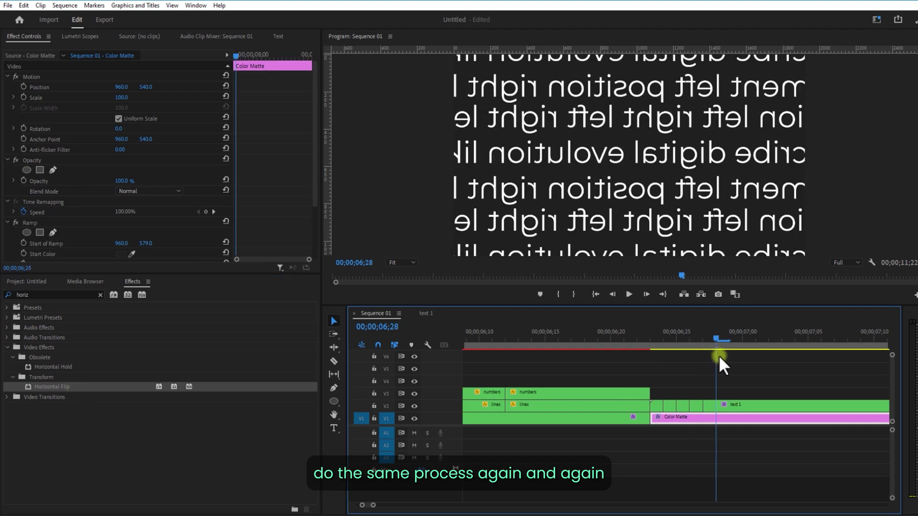
# Continue cutting the text 1 clip at every frame up to 00;00;07;04, with Horizontal Flip on every other piece only
pyautogui.moveTo(717, 345); pyautogui.dragTo(729, 347)
pyautogui.press('Delete')
pyautogui.click(334, 361)
pyautogui.click(742, 406)
pyautogui.moveTo(70, 385); pyautogui.dragTo(722, 406)
pyautogui.moveTo(717, 342); pyautogui.dragTo(769, 354)
pyautogui.click(756, 405)
pyautogui.click(769, 406)
pyautogui.moveTo(55, 386); pyautogui.dragTo(748, 406)
pyautogui.moveTo(657, 344); pyautogui.dragTo(729, 365)
pyautogui.moveTo(52, 386); pyautogui.dragTo(738, 409)
pyautogui.moveTo(731, 340); pyautogui.dragTo(799, 363)
pyautogui.click(782, 405)
pyautogui.click(795, 406)
pyautogui.moveTo(51, 386); pyautogui.dragTo(788, 405)
# Delete the remainder of the text 1 clip after 00;00;07;04 and return the playhead to 00;00;06;23
pyautogui.moveTo(785, 342); pyautogui.dragTo(795, 383)
pyautogui.click(334, 321)
pyautogui.click(816, 406)
pyautogui.press('Delete')
pyautogui.moveTo(791, 342); pyautogui.dragTo(647, 355)
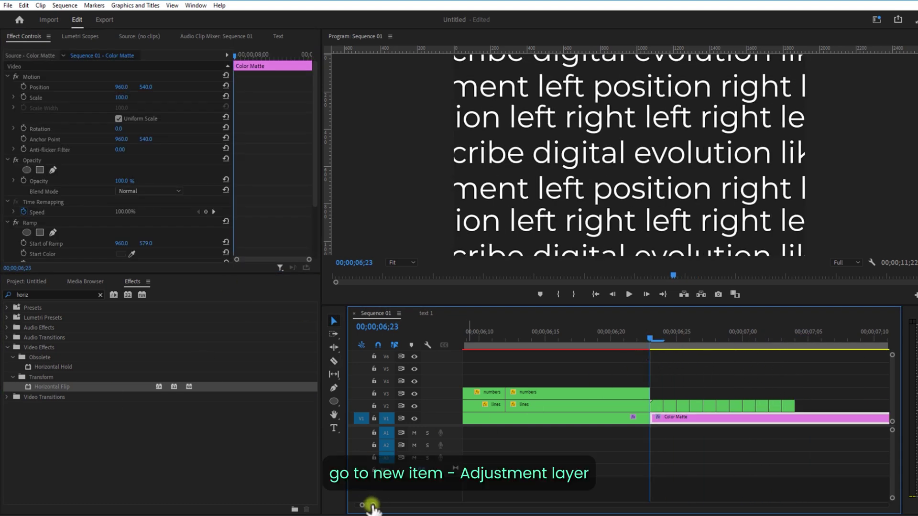
# Create a new adjustment layer in the project with the default settings
pyautogui.moveTo(372, 505); pyautogui.dragTo(393, 506)
pyautogui.scroll(5, 393, 508)
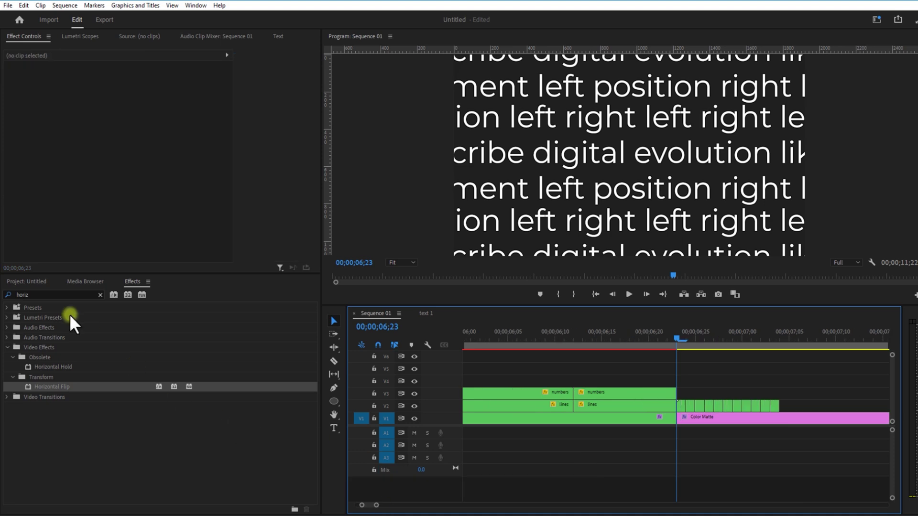
pyautogui.click(36, 281)
pyautogui.click(291, 505)
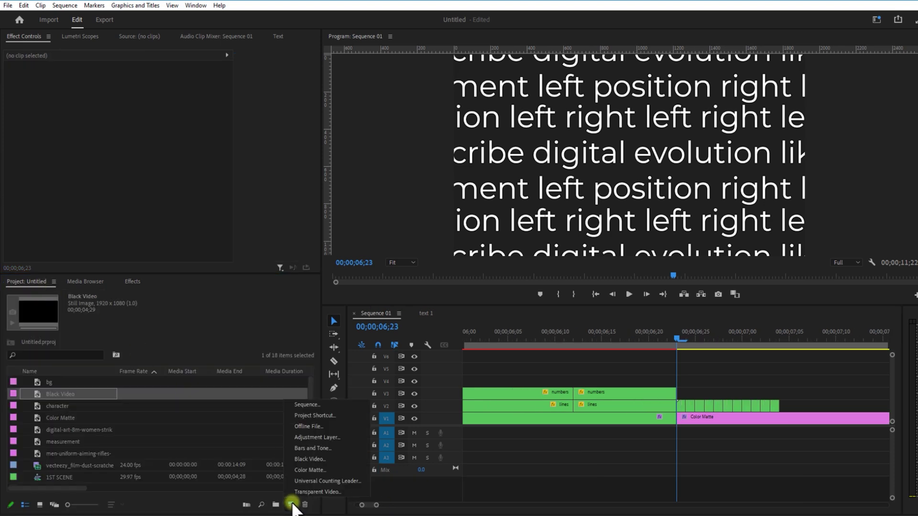
pyautogui.click(317, 436)
pyautogui.click(484, 298)
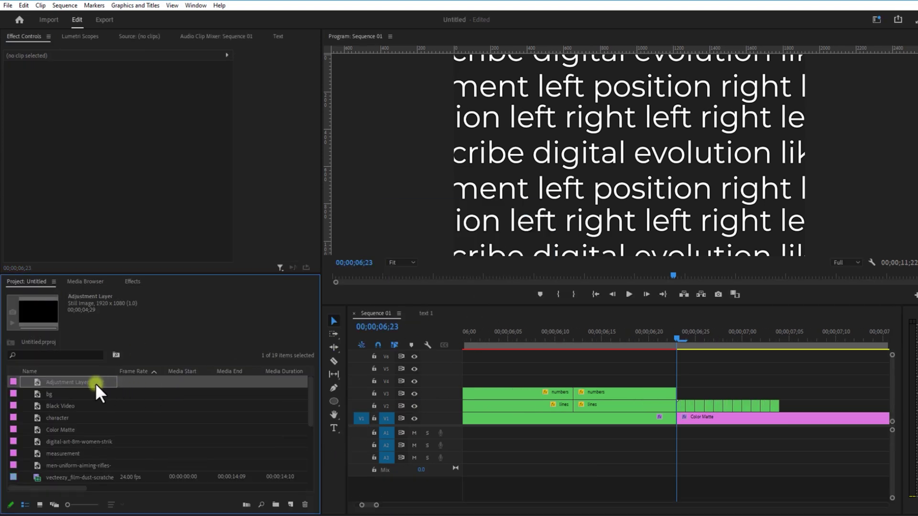
# Place the adjustment layer on V3 at 00;00;06;23 and trim its end to match the last text 1 piece
pyautogui.moveTo(95, 385); pyautogui.dragTo(679, 397)
pyautogui.click(834, 397)
pyautogui.press('-')
pyautogui.press('-')
pyautogui.press('-')
pyautogui.moveTo(873, 394); pyautogui.dragTo(689, 420)
pyautogui.press('=')
pyautogui.press('=')
pyautogui.press('=')
# Apply the Gaussian Blur effect to the adjustment layer and set its Blurriness to 50
pyautogui.click(132, 282)
pyautogui.click(74, 295)
pyautogui.write('bl')
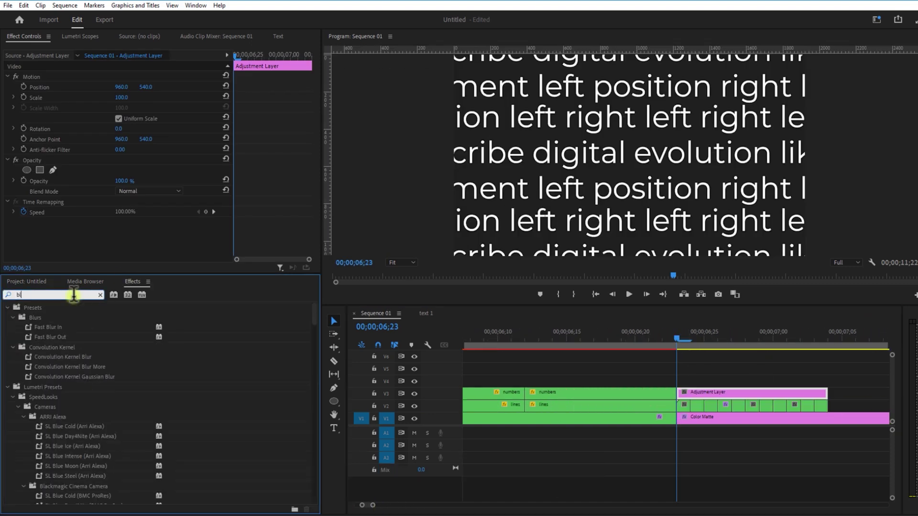
pyautogui.write('ur')
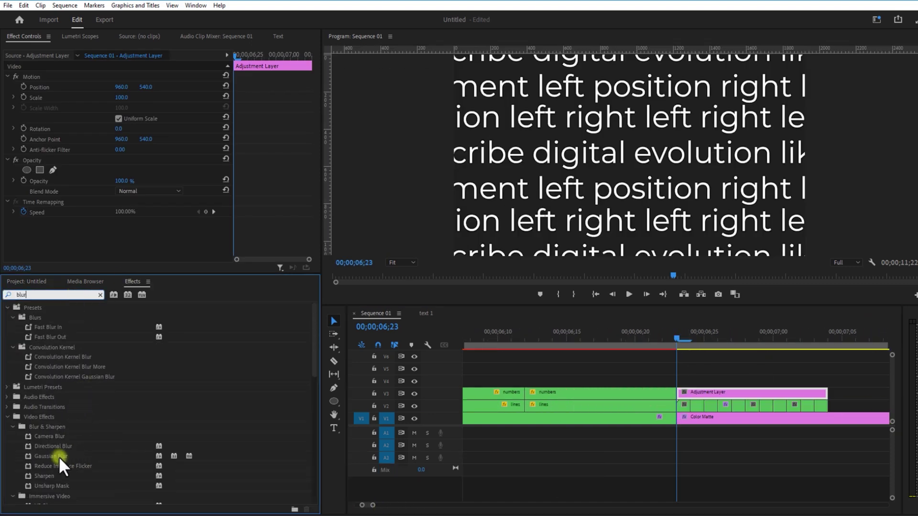
pyautogui.moveTo(59, 458); pyautogui.dragTo(586, 397)
pyautogui.moveTo(756, 399); pyautogui.dragTo(756, 399)
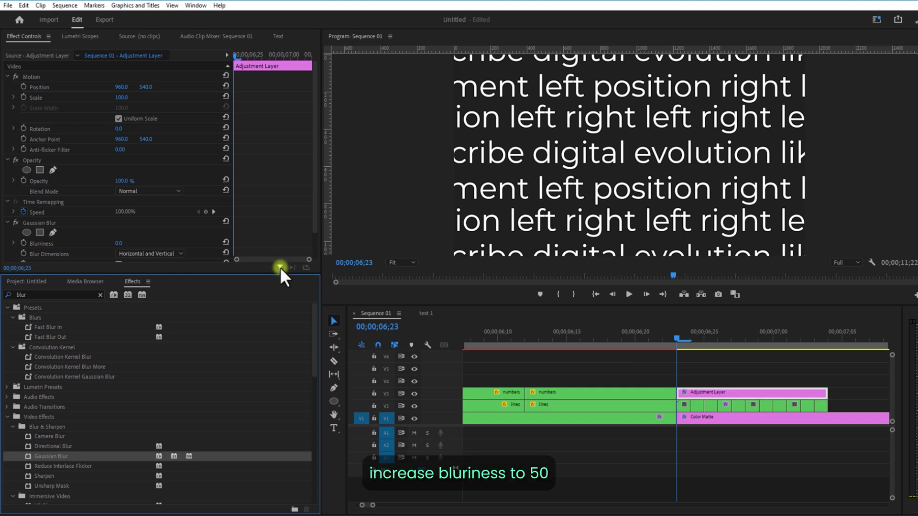
pyautogui.moveTo(312, 171); pyautogui.dragTo(311, 211)
pyautogui.moveTo(123, 215); pyautogui.dragTo(150, 223)
pyautogui.moveTo(718, 341); pyautogui.dragTo(684, 357)
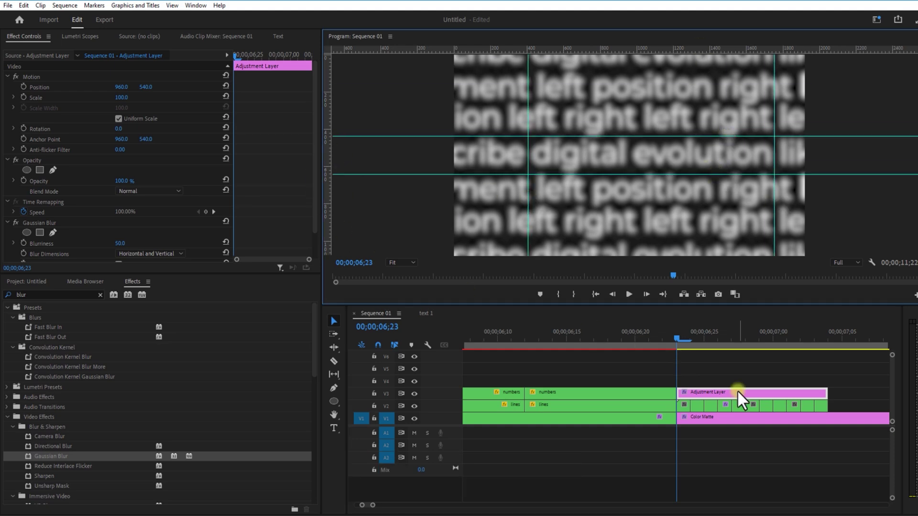
# Add a "digital evolution" text at scale 163 over the matching background words, ending with the adjustment layer
pyautogui.click(356, 413)
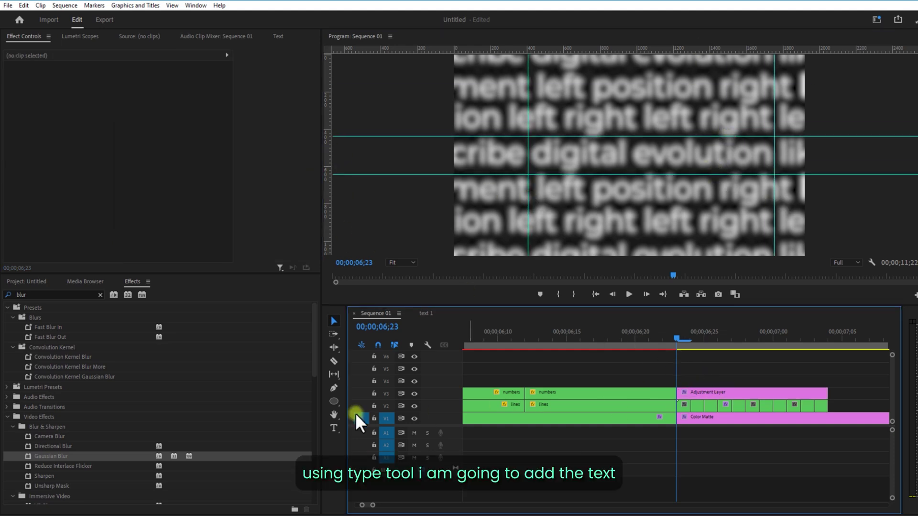
pyautogui.click(335, 422)
pyautogui.click(537, 154)
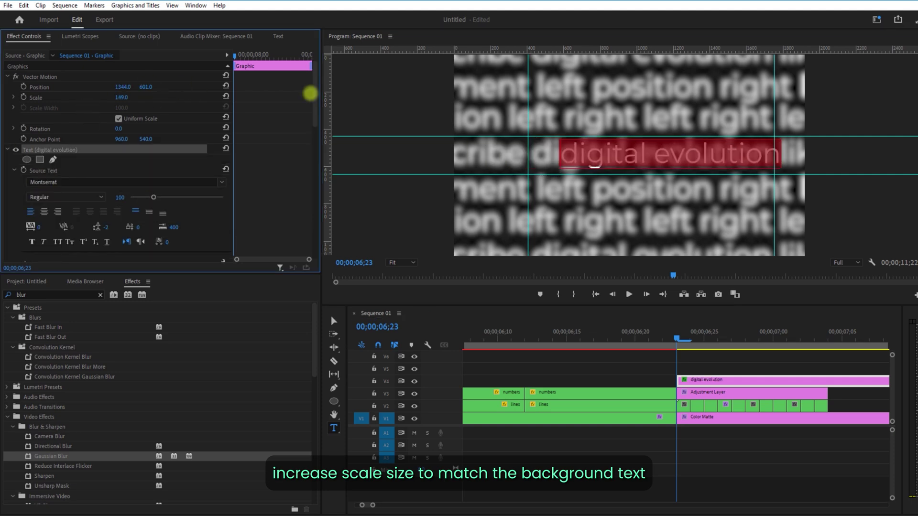
pyautogui.click(734, 381)
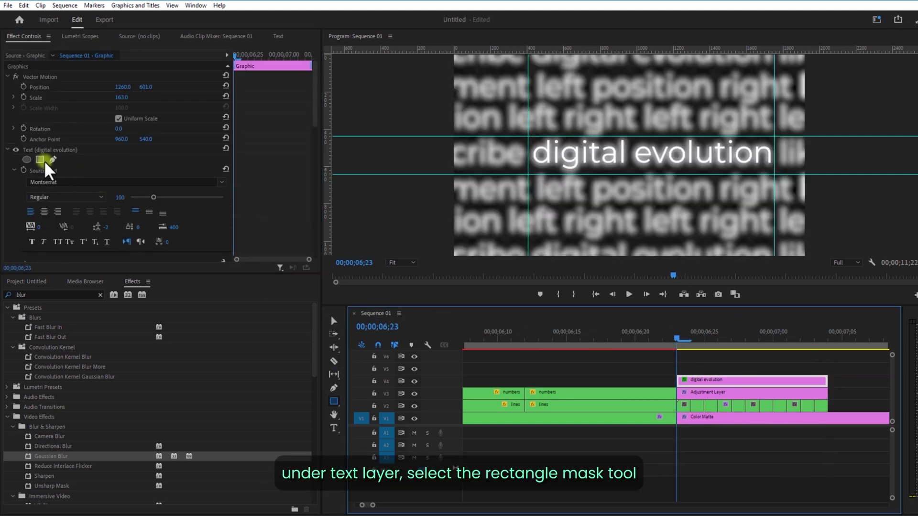
# Add a rectangle mask to the digital evolution text, place it just left of the words and keyframe the Mask Path at 00;00;06;23
pyautogui.click(40, 160)
pyautogui.moveTo(550, 167); pyautogui.dragTo(510, 162)
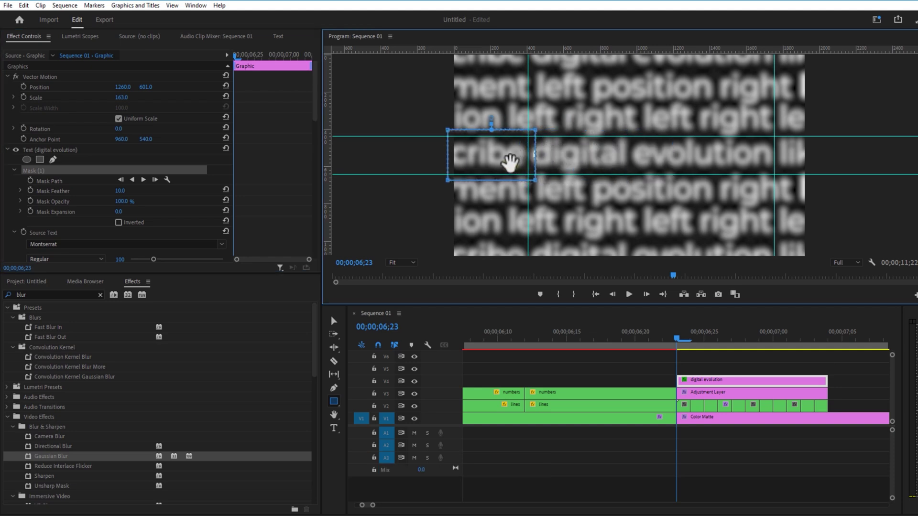
pyautogui.click(31, 180)
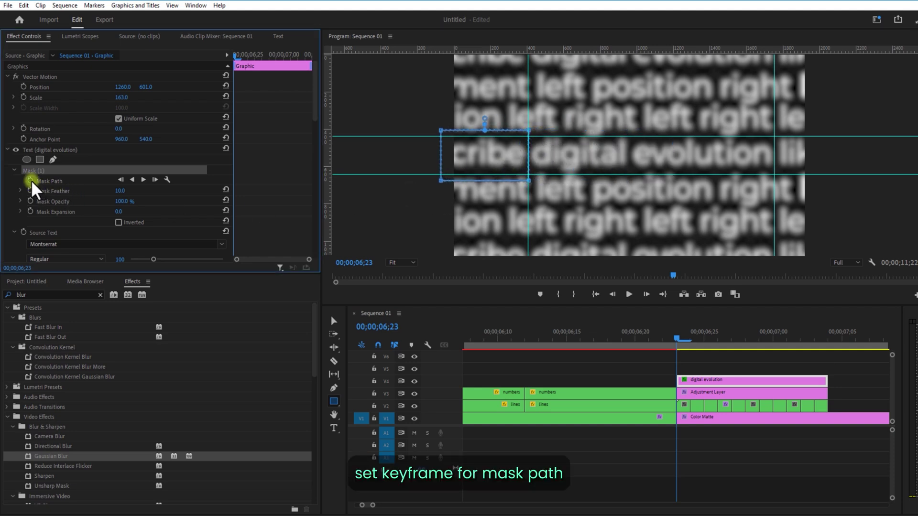
# At 00;00;07;00, extend the mask across the whole digital evolution text to keyframe its left-to-right reveal
pyautogui.click(684, 328)
pyautogui.moveTo(683, 346); pyautogui.dragTo(773, 360)
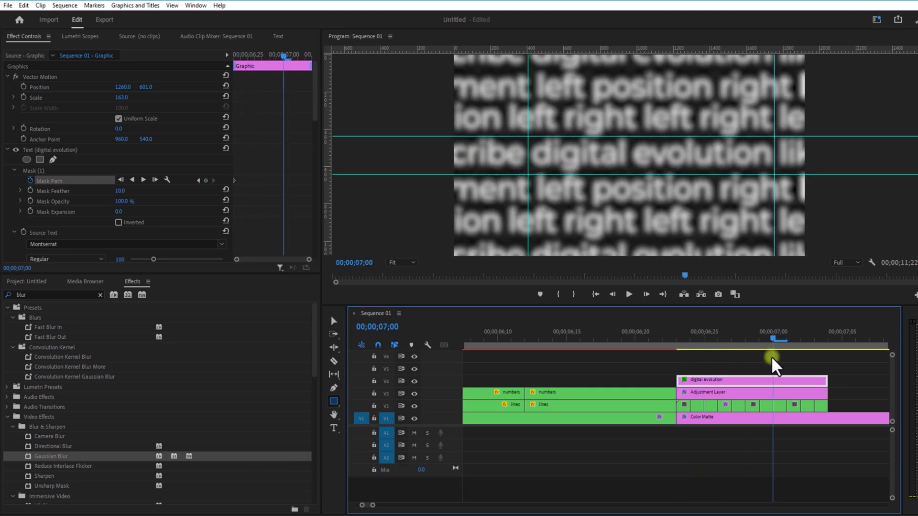
pyautogui.click(67, 172)
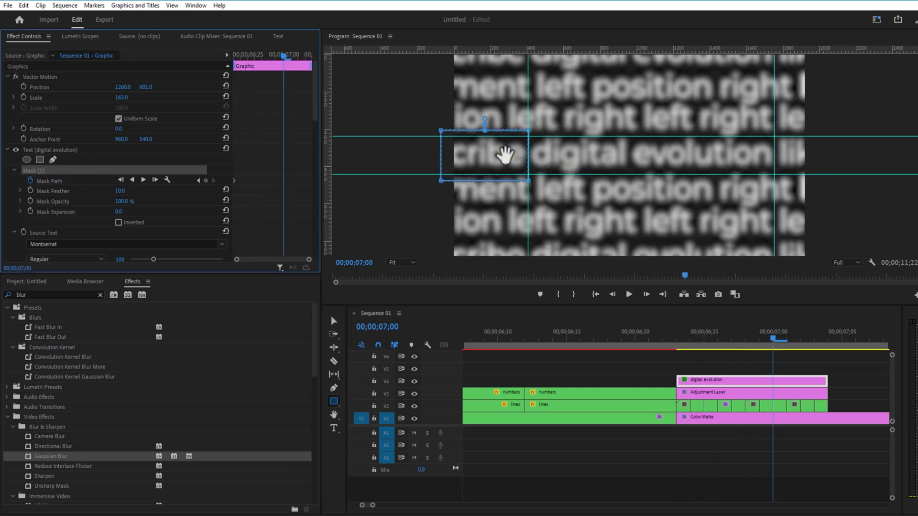
pyautogui.moveTo(505, 155); pyautogui.dragTo(781, 136)
pyautogui.moveTo(764, 341); pyautogui.dragTo(682, 341)
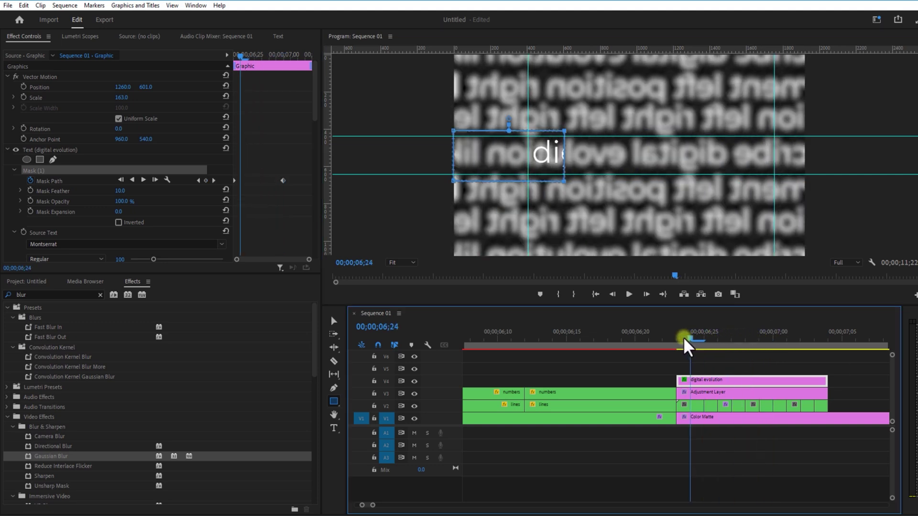
# Move the digital evolution clip up to V5, and draw a rectangle between the four guides at 00;00;08;09
pyautogui.moveTo(693, 383); pyautogui.dragTo(695, 369)
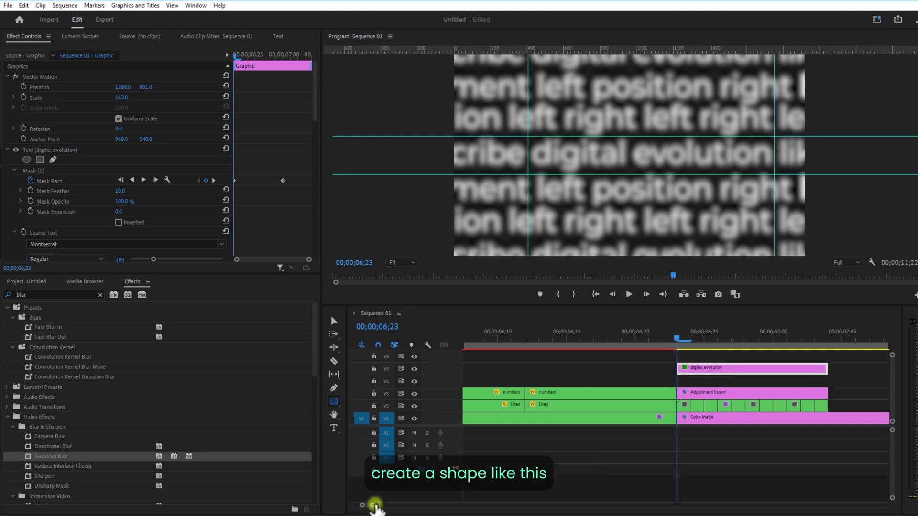
pyautogui.moveTo(373, 505); pyautogui.dragTo(430, 505)
pyautogui.click(639, 337)
pyautogui.click(616, 227)
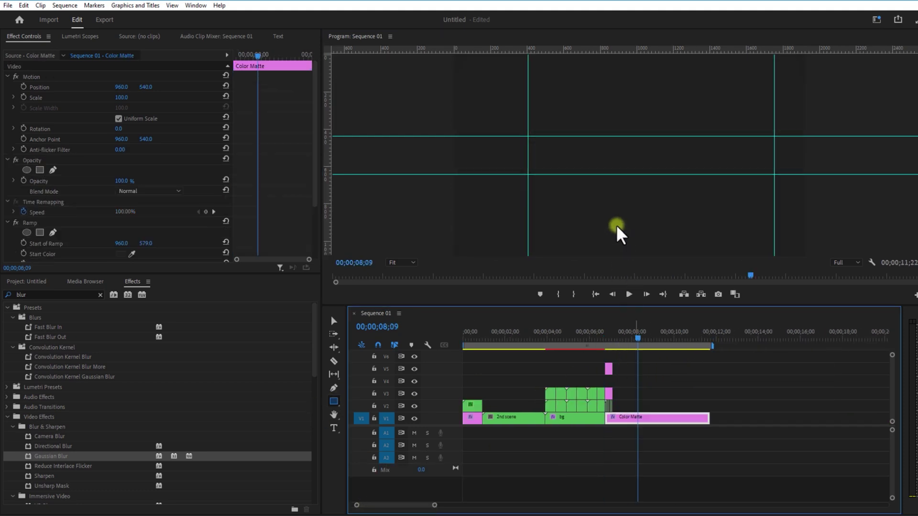
pyautogui.moveTo(528, 137)
pyautogui.mouseDown()
pyautogui.moveTo(670, 175)
pyautogui.moveTo(774, 174)
pyautogui.mouseUp()
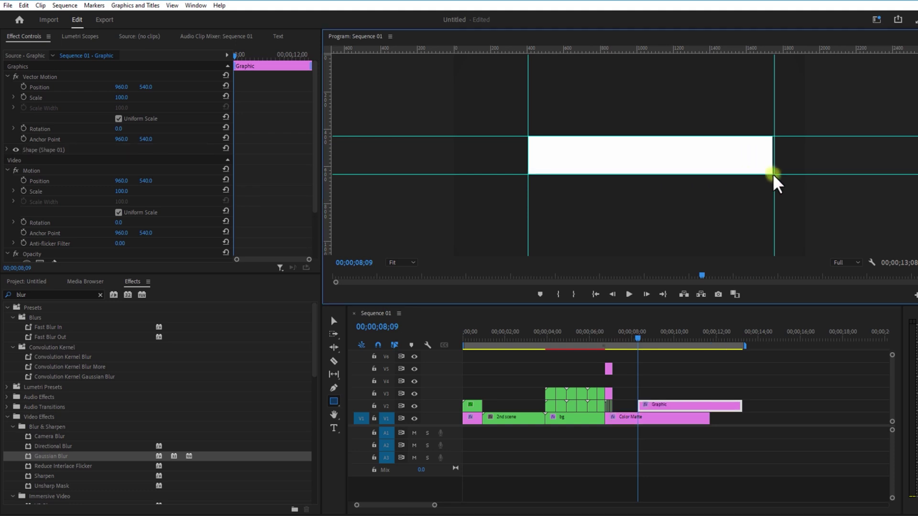
# Fill the rectangle shape with the dark ash color sampled from the background
pyautogui.click(22, 150)
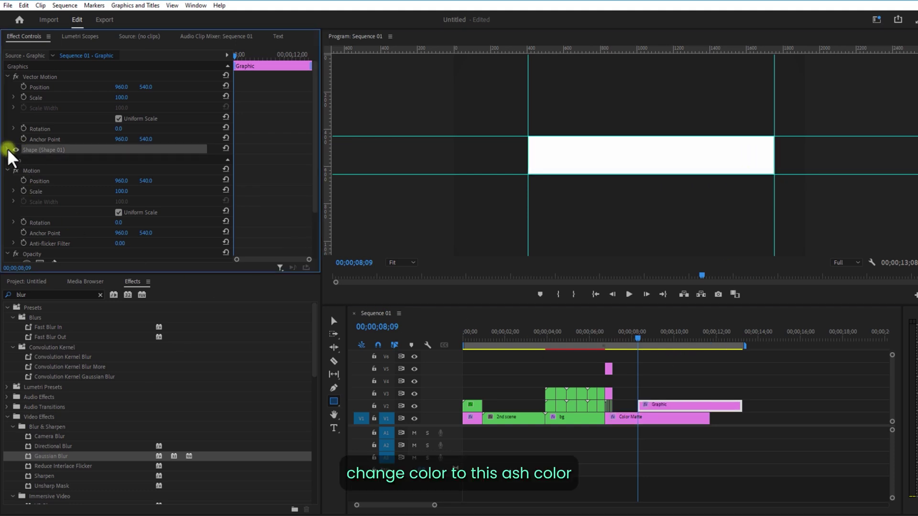
pyautogui.click(6, 149)
pyautogui.click(66, 210)
pyautogui.click(560, 94)
# Move the rectangle graphic clip to V4, beneath the digital evolution clip, starting at 00;00;06;23
pyautogui.click(334, 320)
pyautogui.click(611, 335)
pyautogui.moveTo(434, 505); pyautogui.dragTo(411, 505)
pyautogui.moveTo(829, 405); pyautogui.dragTo(694, 381)
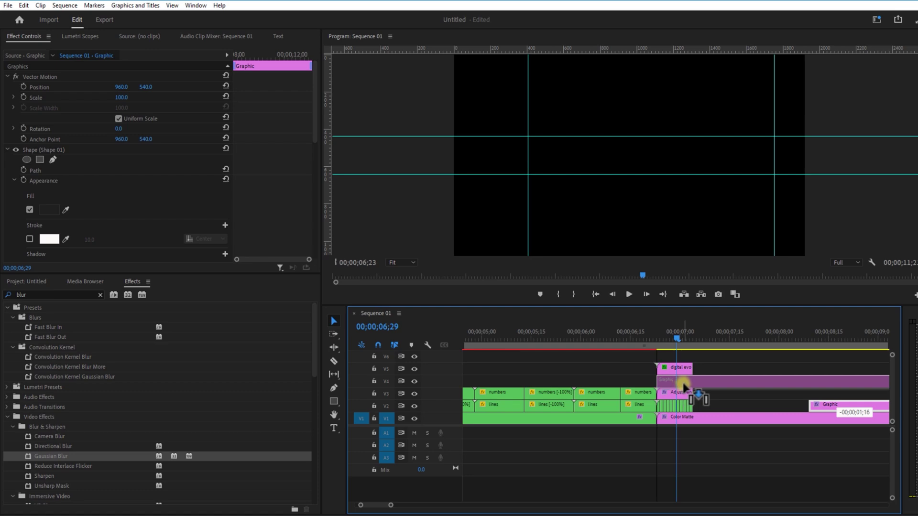
pyautogui.moveTo(683, 385); pyautogui.dragTo(684, 382)
# Trim the end of the rectangle graphic clip to match the digital evolution clip
pyautogui.press('-')
pyautogui.press('-')
pyautogui.moveTo(795, 382); pyautogui.dragTo(687, 388)
pyautogui.moveTo(687, 387); pyautogui.dragTo(666, 382)
pyautogui.press('=')
pyautogui.press('=')
pyautogui.press('=')
pyautogui.press('=')
# Set the rectangle shape's Opacity to 85% with the playhead at 00;00;06;23
pyautogui.moveTo(677, 339); pyautogui.dragTo(591, 341)
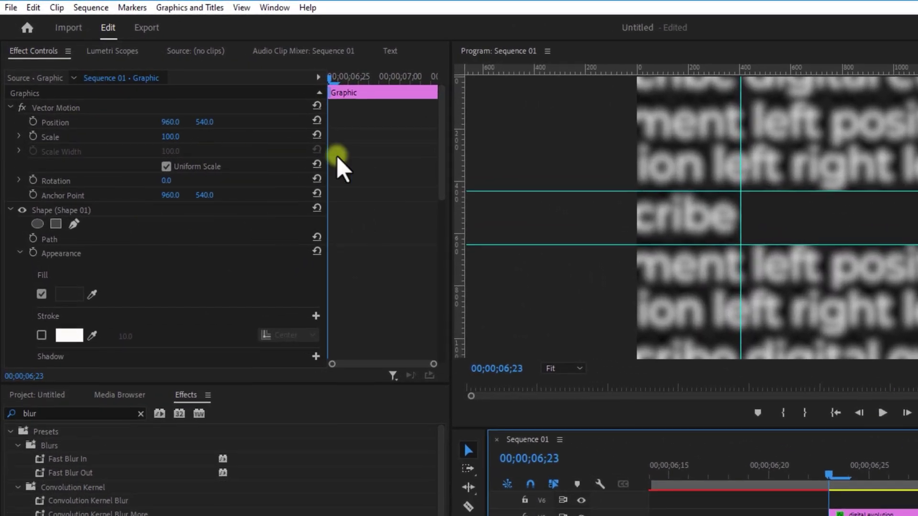
pyautogui.moveTo(441, 154); pyautogui.dragTo(431, 260)
pyautogui.moveTo(179, 250)
pyautogui.mouseDown()
pyautogui.moveTo(162, 251)
pyautogui.moveTo(175, 250)
pyautogui.mouseUp()
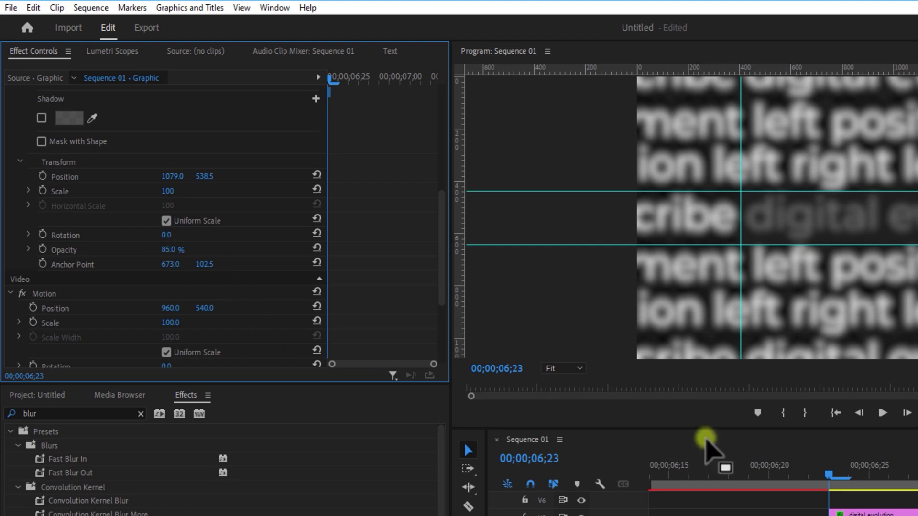
# Add a rectangle mask to the shape, place it left of the digital evolution text and keyframe its Mask Path at 00;00;06;23
pyautogui.scroll(7, 211, 239)
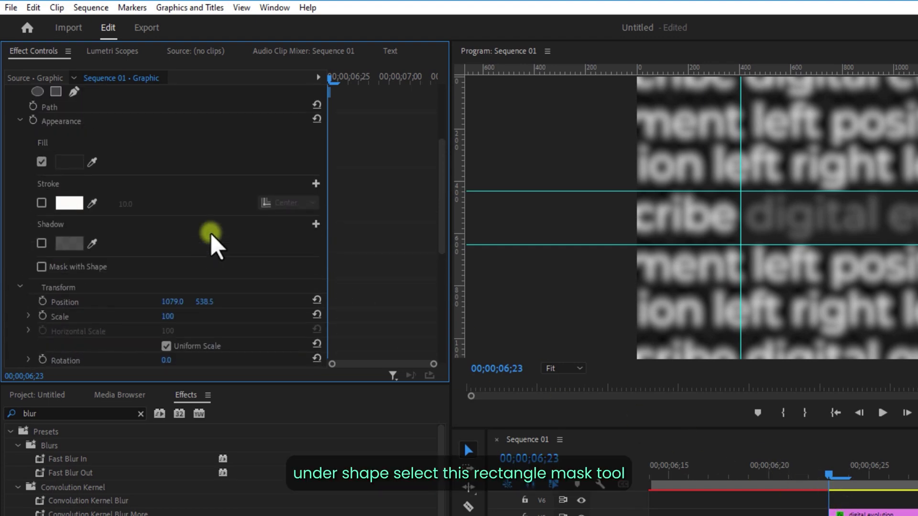
pyautogui.click(56, 134)
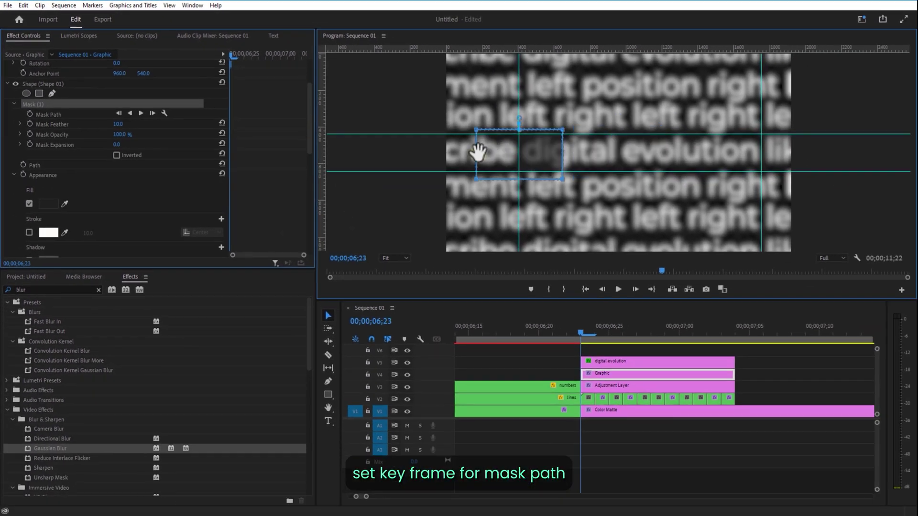
pyautogui.moveTo(478, 152); pyautogui.dragTo(458, 153)
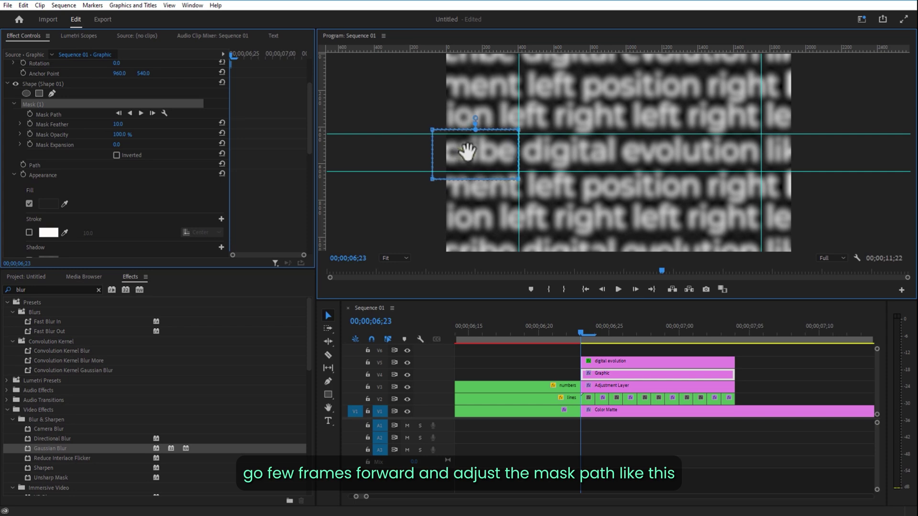
pyautogui.click(28, 115)
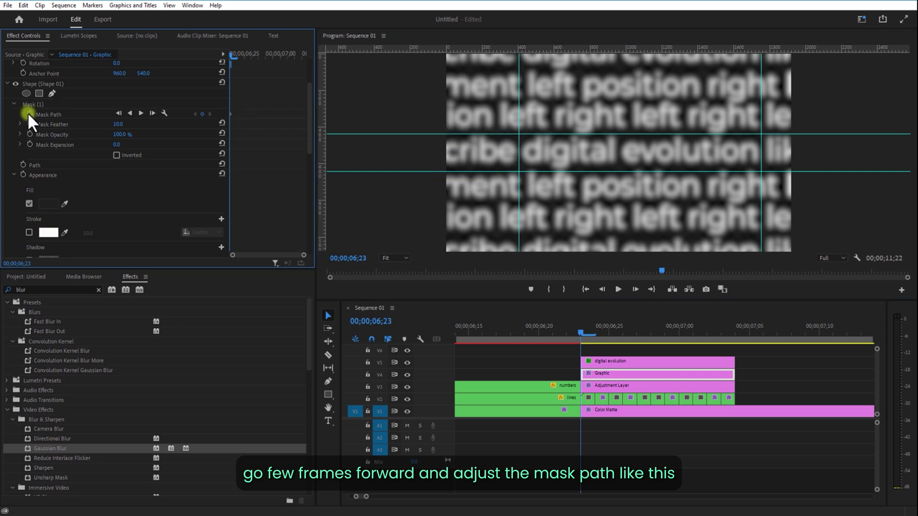
# At 00;00;07;00, stretch the shape's mask across the full rectangle to keyframe its reveal, and preview the motion
pyautogui.moveTo(583, 333); pyautogui.dragTo(679, 337)
pyautogui.click(53, 104)
pyautogui.moveTo(487, 156); pyautogui.dragTo(574, 155)
pyautogui.moveTo(605, 133); pyautogui.dragTo(763, 135)
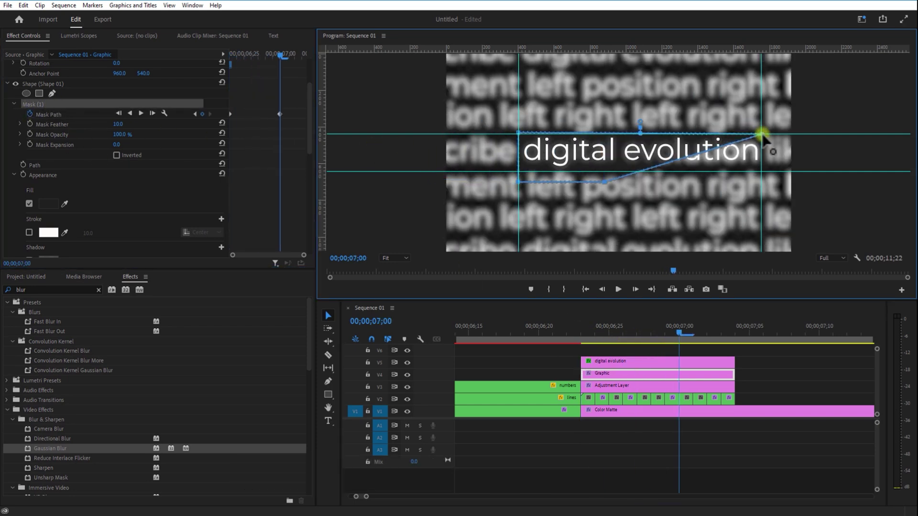
pyautogui.click(581, 332)
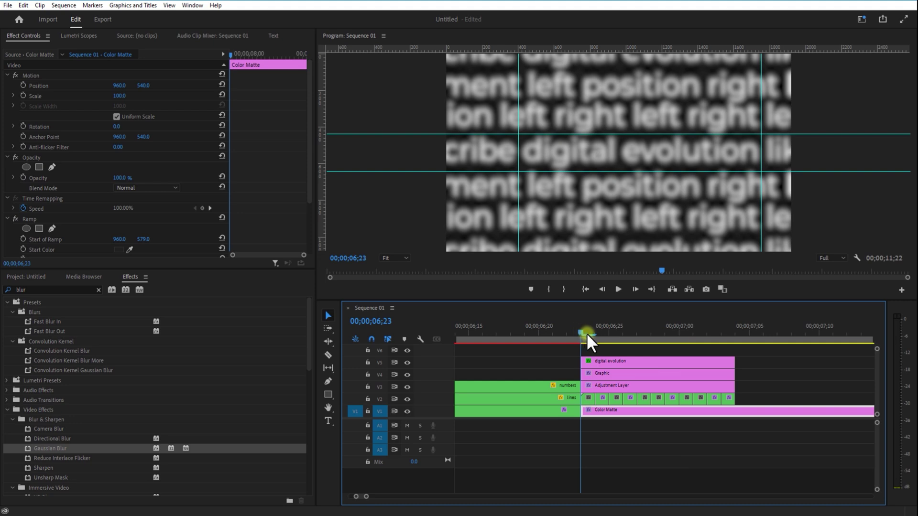
pyautogui.moveTo(586, 333); pyautogui.dragTo(679, 345)
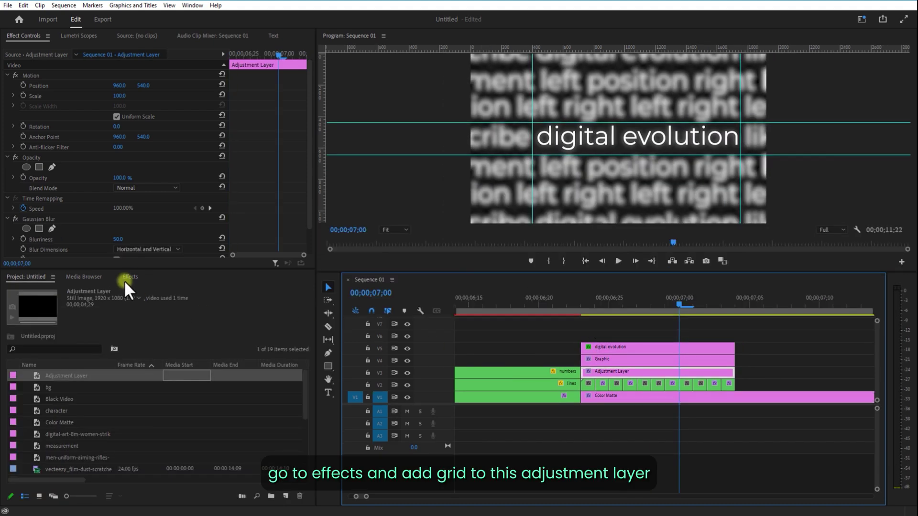
# Apply the Grid effect to the adjustment layer
pyautogui.click(125, 278)
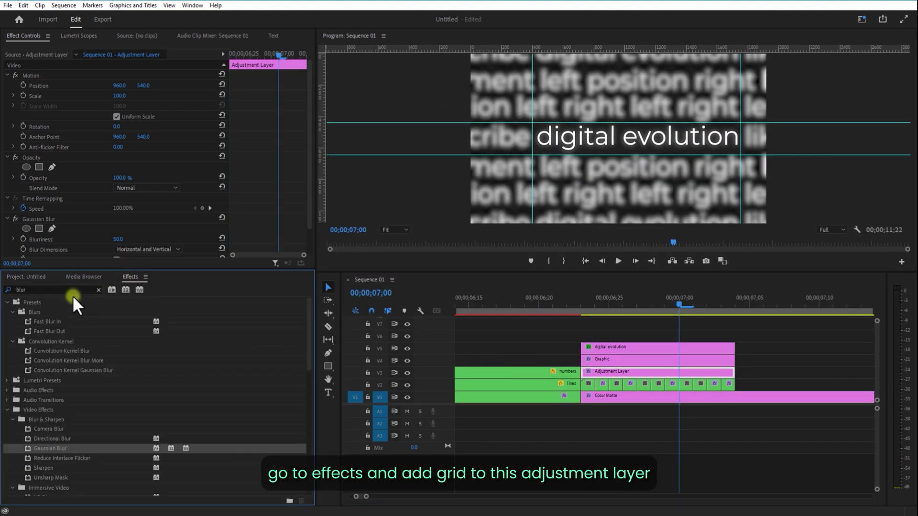
pyautogui.write('d')
pyautogui.click(40, 361)
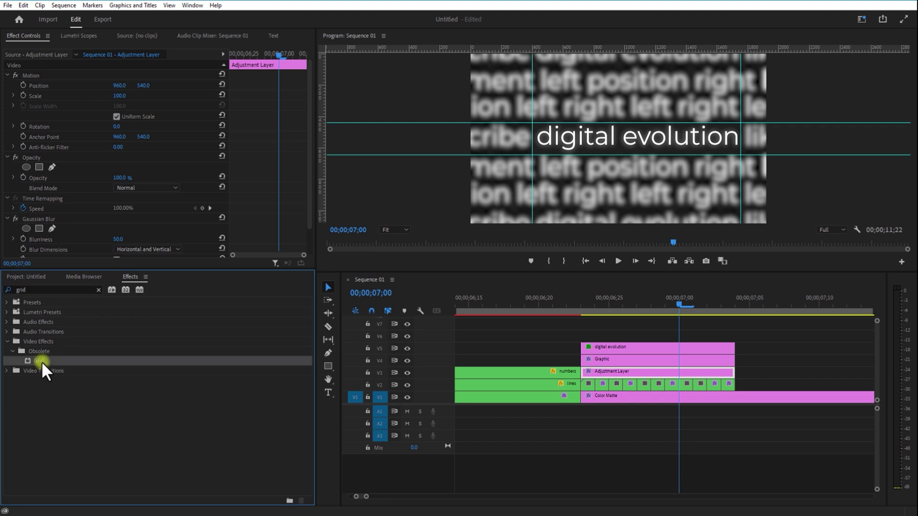
pyautogui.moveTo(581, 376); pyautogui.dragTo(596, 375)
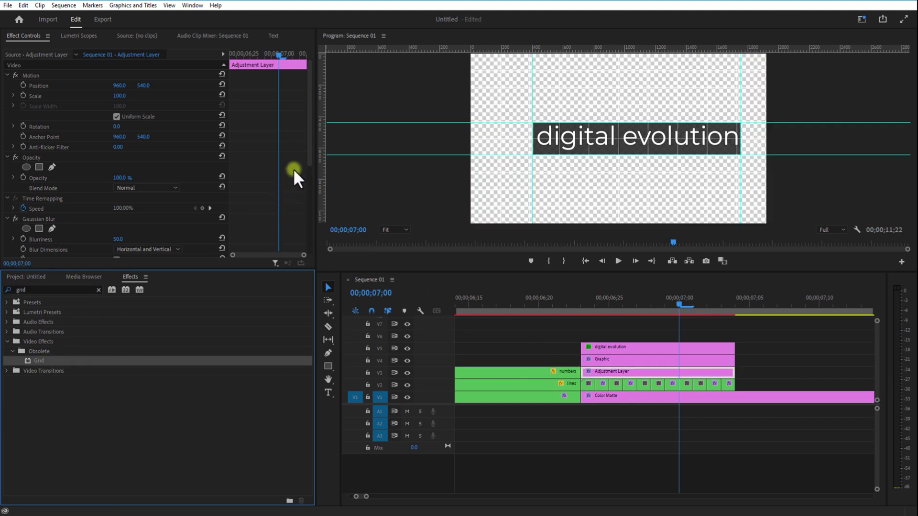
# Set the Grid effect's Blending Mode to Overlay, Corner to 983, 510, Border to 2 and Opacity to 26%
pyautogui.moveTo(309, 160); pyautogui.dragTo(308, 267)
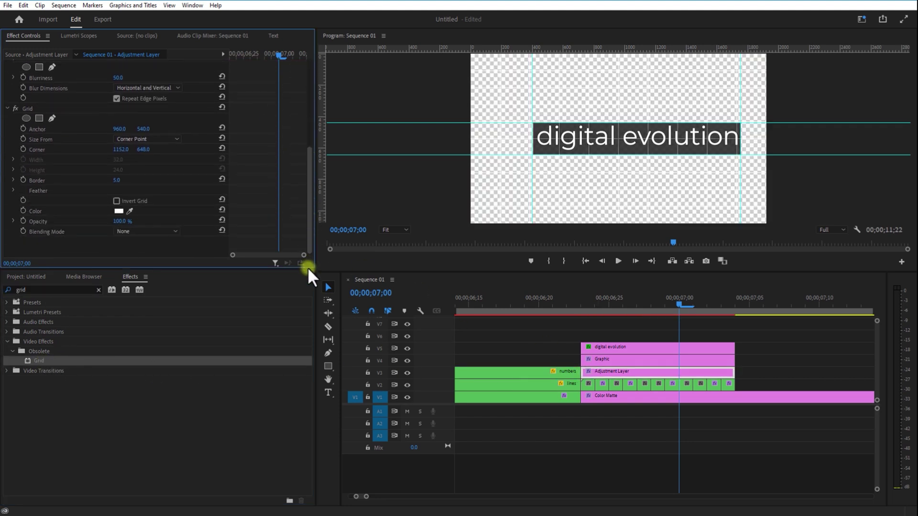
pyautogui.click(131, 231)
pyautogui.click(142, 307)
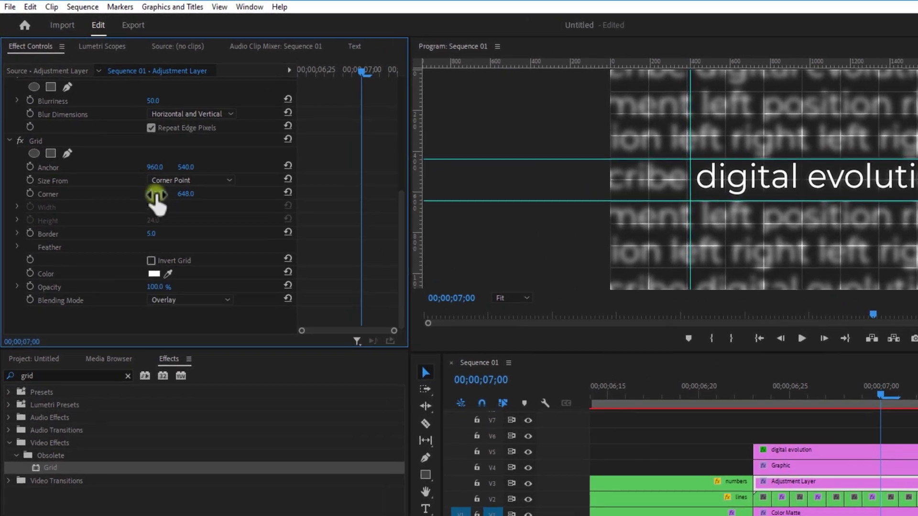
pyautogui.moveTo(121, 150); pyautogui.dragTo(170, 151)
pyautogui.moveTo(230, 205); pyautogui.dragTo(115, 221)
pyautogui.moveTo(193, 204); pyautogui.dragTo(199, 179)
pyautogui.moveTo(174, 301); pyautogui.dragTo(80, 299)
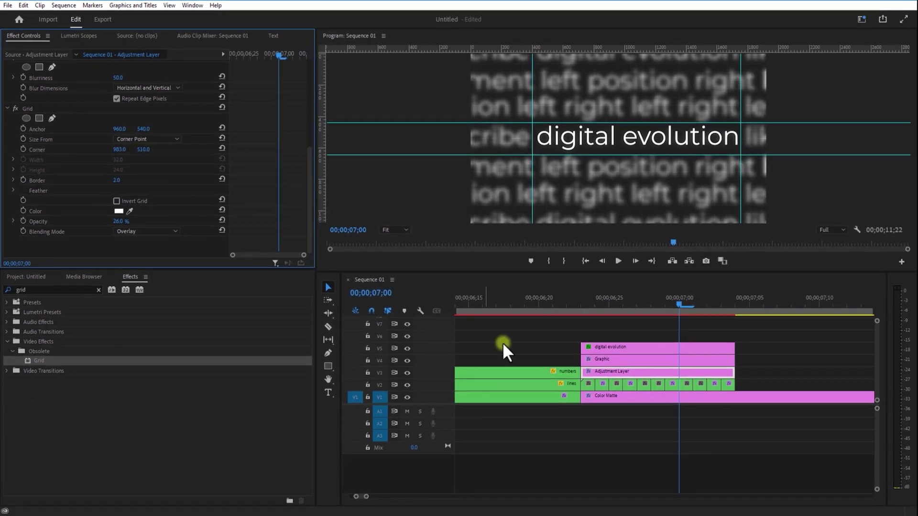
# Cut the Color Matte clip at the end of the fourth scene's other clips and delete the excess portion
pyautogui.click(541, 336)
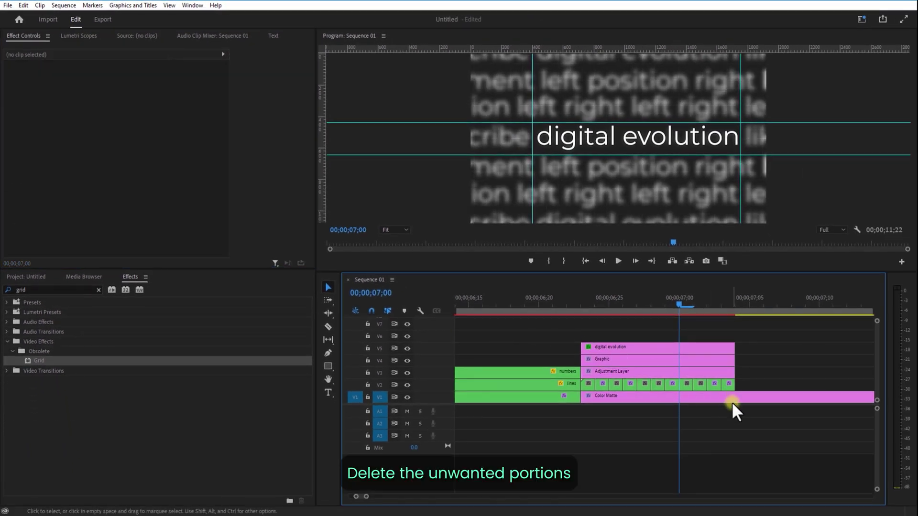
pyautogui.moveTo(681, 311); pyautogui.dragTo(630, 340)
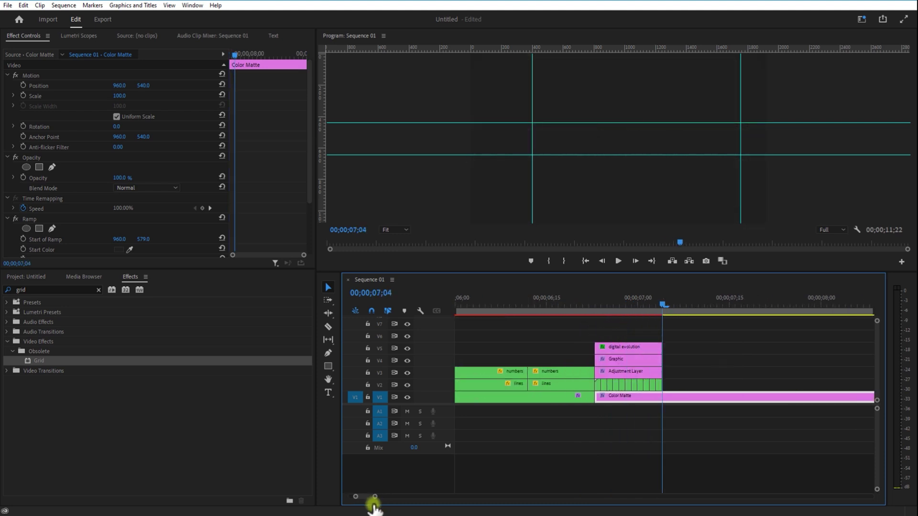
pyautogui.press('c')
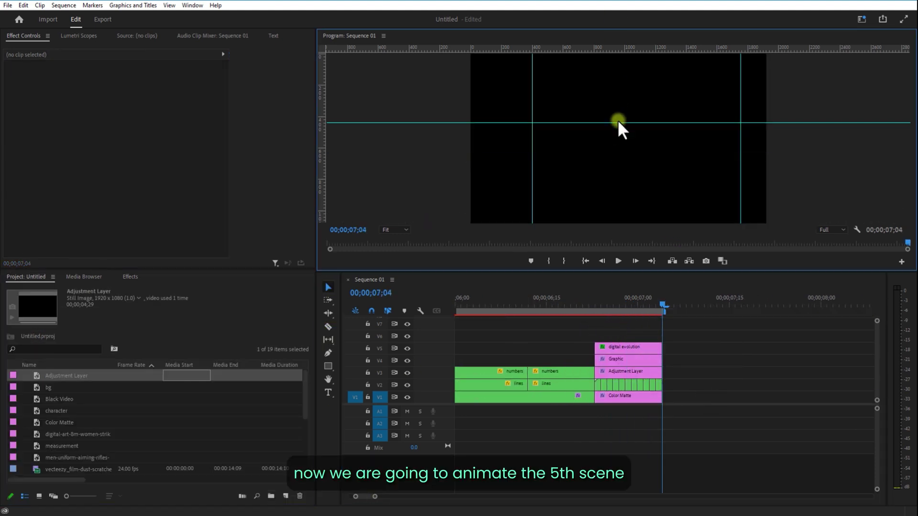
# Place the young adult man city-night image on V1 after the fourth scene at scale 33, with the black splatter video above on V2
pyautogui.click(77, 434)
pyautogui.scroll(2, 53, 425)
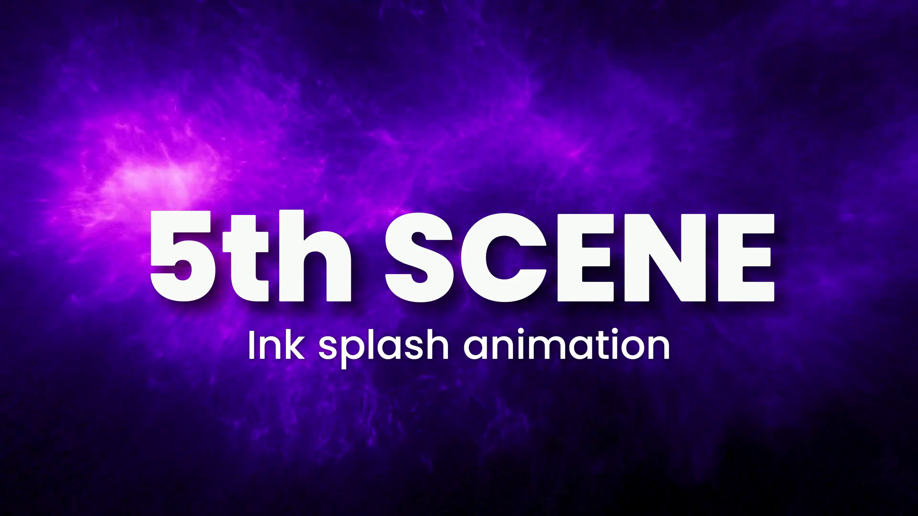
pyautogui.rightClick(30, 394)
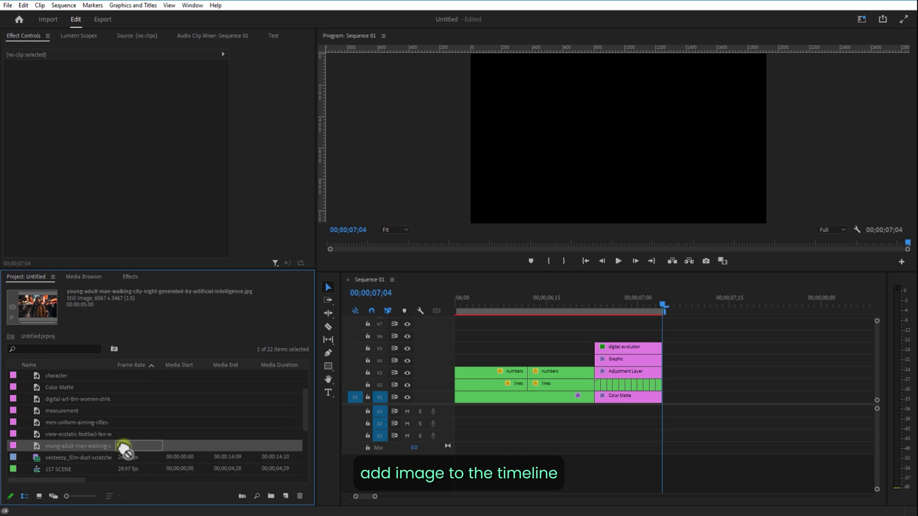
pyautogui.moveTo(123, 447); pyautogui.dragTo(698, 399)
pyautogui.moveTo(88, 115); pyautogui.dragTo(88, 115)
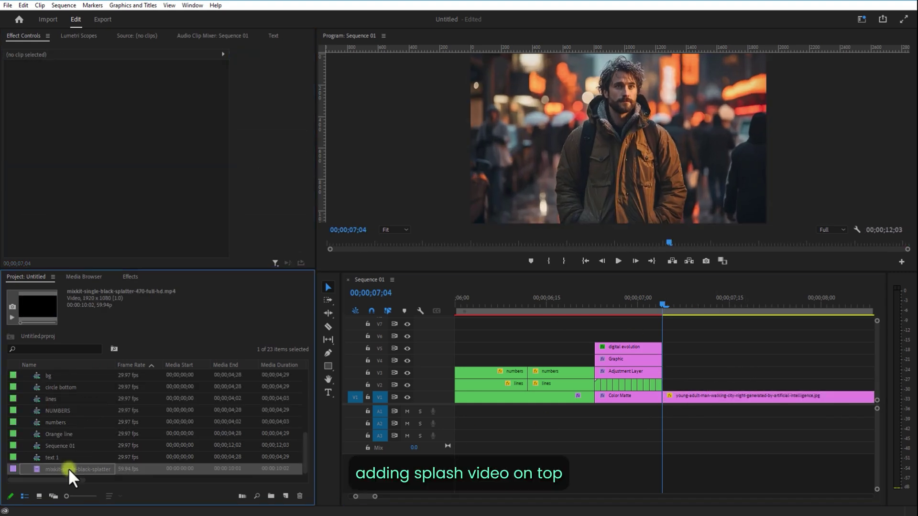
pyautogui.moveTo(69, 471); pyautogui.dragTo(699, 388)
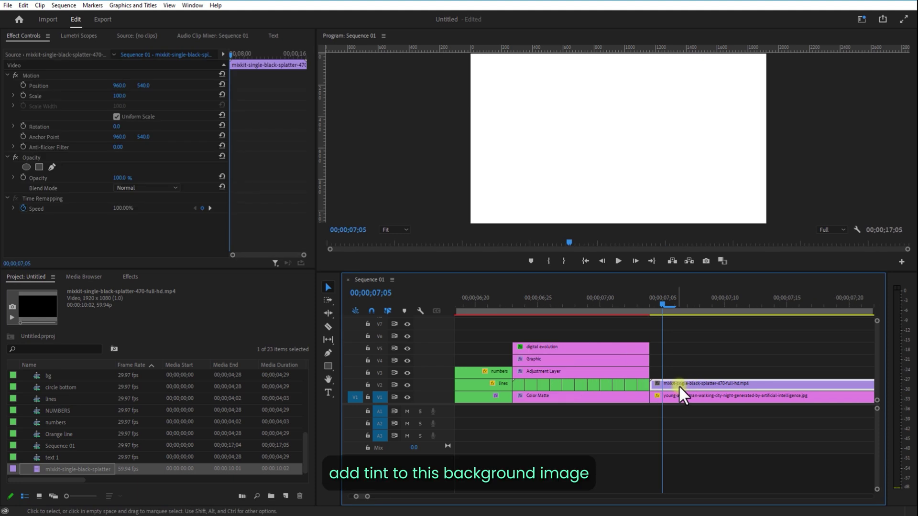
# Apply the Tint effect to the city-night background image on V1
pyautogui.click(694, 397)
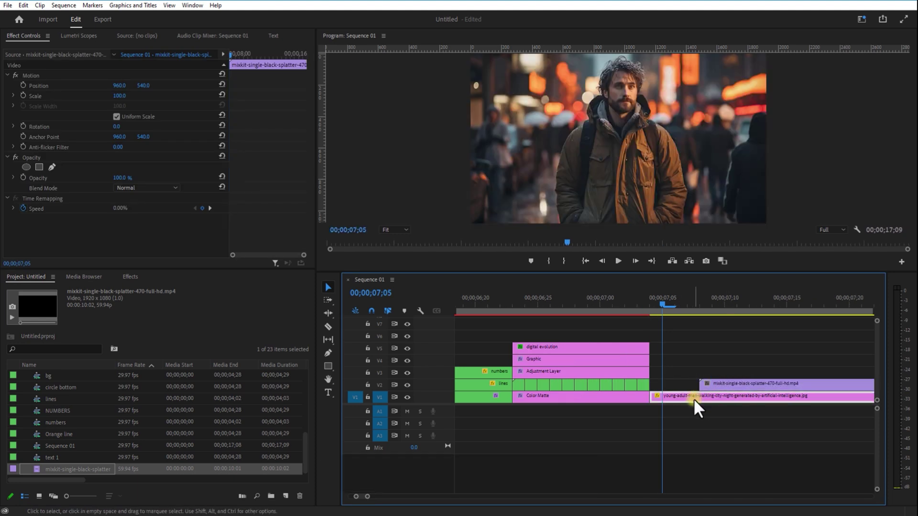
pyautogui.click(130, 277)
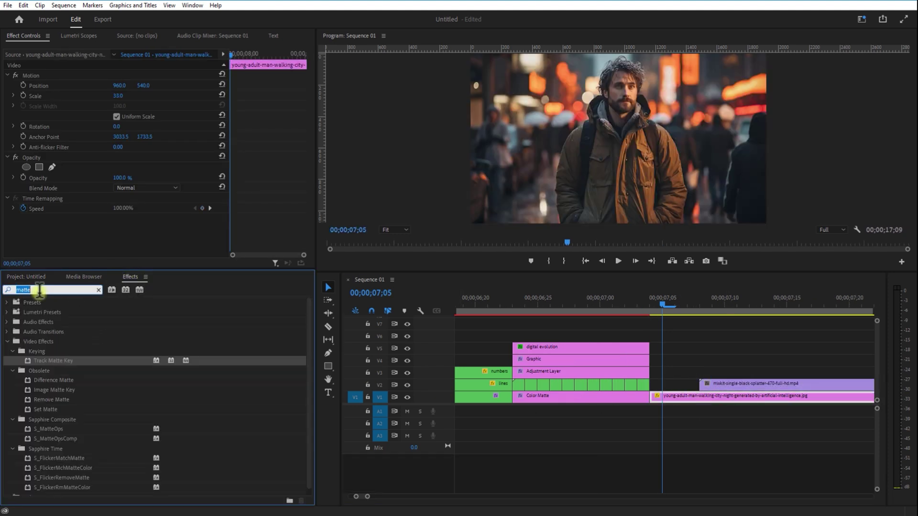
pyautogui.write('tint')
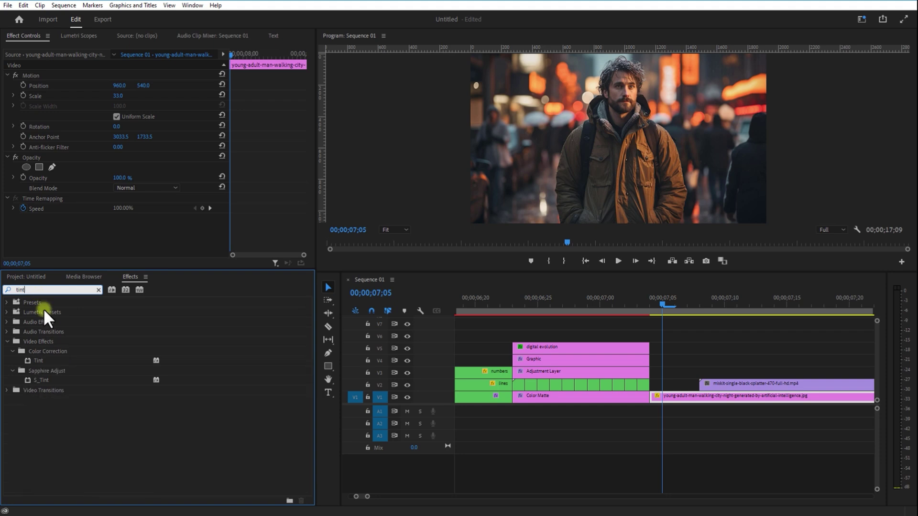
pyautogui.moveTo(39, 366); pyautogui.dragTo(689, 401)
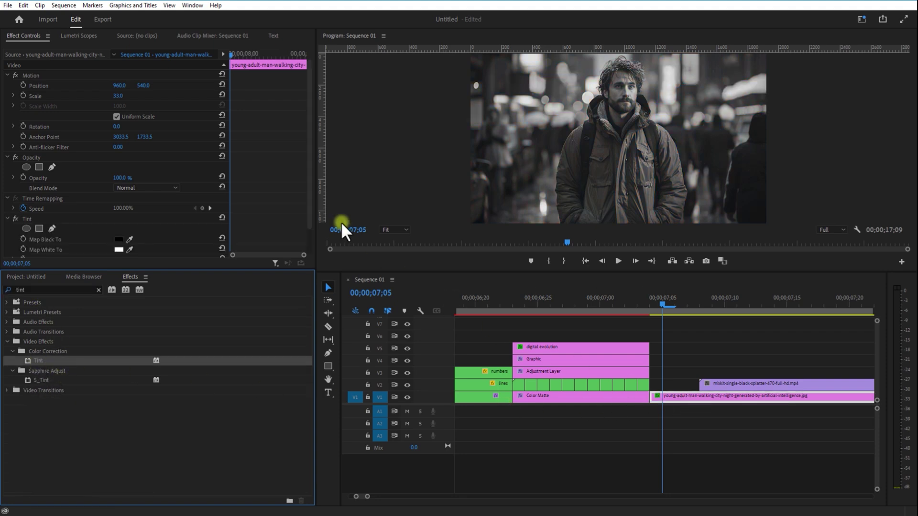
# Set the background image's Tint Map White To color to red FB0606
pyautogui.moveTo(310, 173); pyautogui.dragTo(303, 225)
pyautogui.click(120, 222)
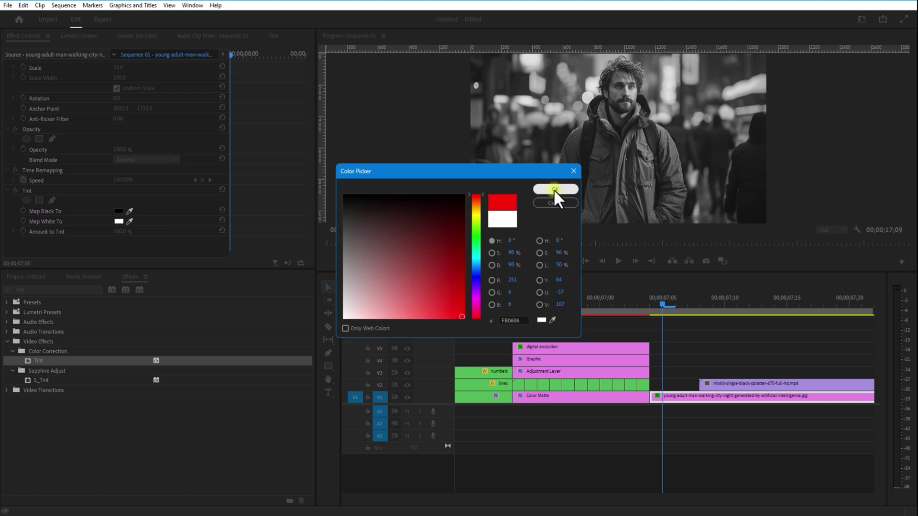
pyautogui.click(553, 190)
pyautogui.click(664, 341)
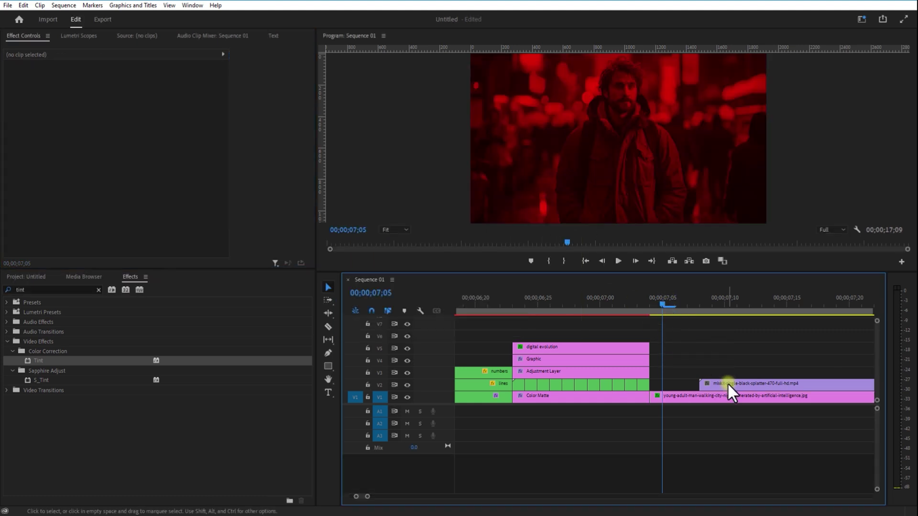
# Align the splatter video with the background image's start and place the football fan image on V3, scaled to 36 and shifted down
pyautogui.moveTo(727, 383); pyautogui.dragTo(681, 382)
pyautogui.moveTo(67, 423); pyautogui.dragTo(653, 373)
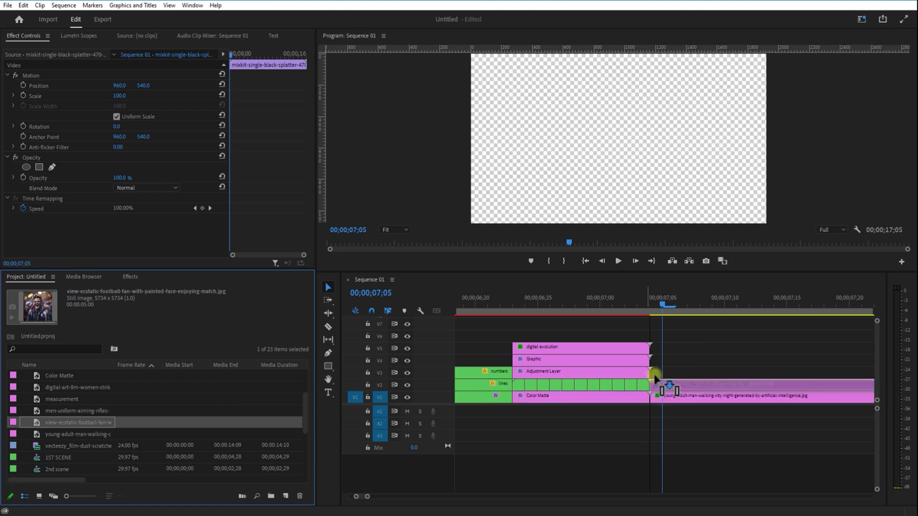
pyautogui.click(673, 371)
pyautogui.moveTo(119, 96); pyautogui.dragTo(88, 96)
pyautogui.moveTo(143, 85); pyautogui.dragTo(273, 89)
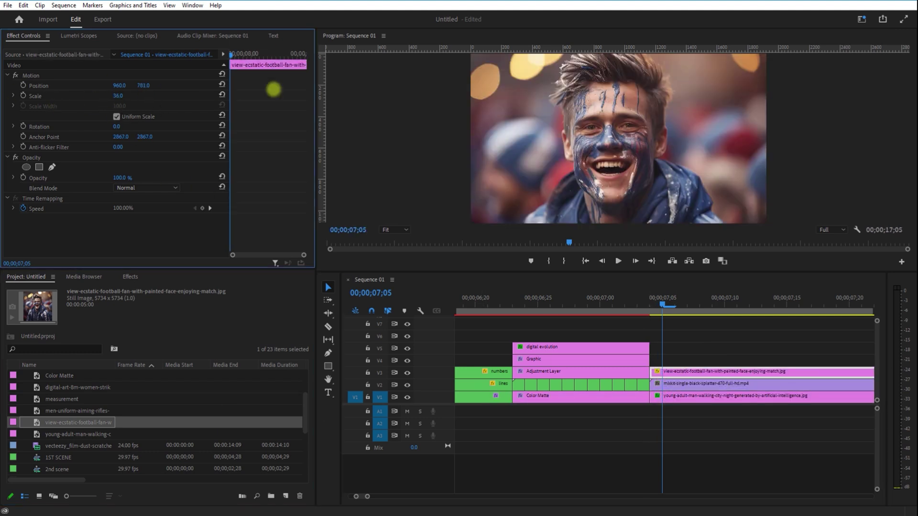
# Apply the Track Matte Key effect to the black splatter video on V2
pyautogui.click(130, 276)
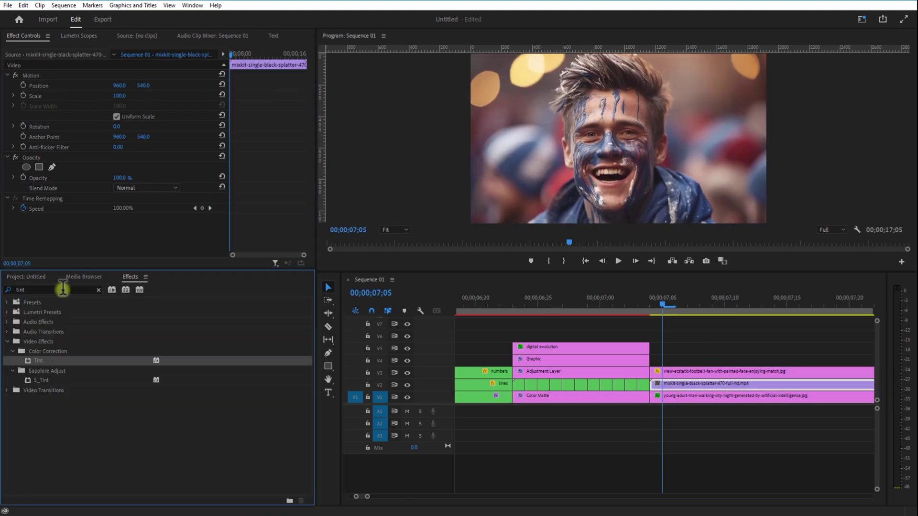
pyautogui.click(59, 289)
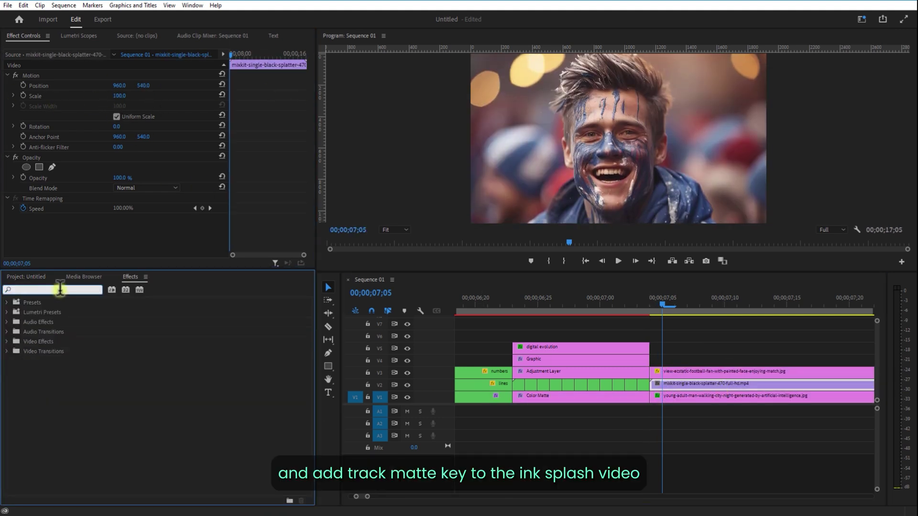
pyautogui.write('tra')
pyautogui.doubleClick(51, 289)
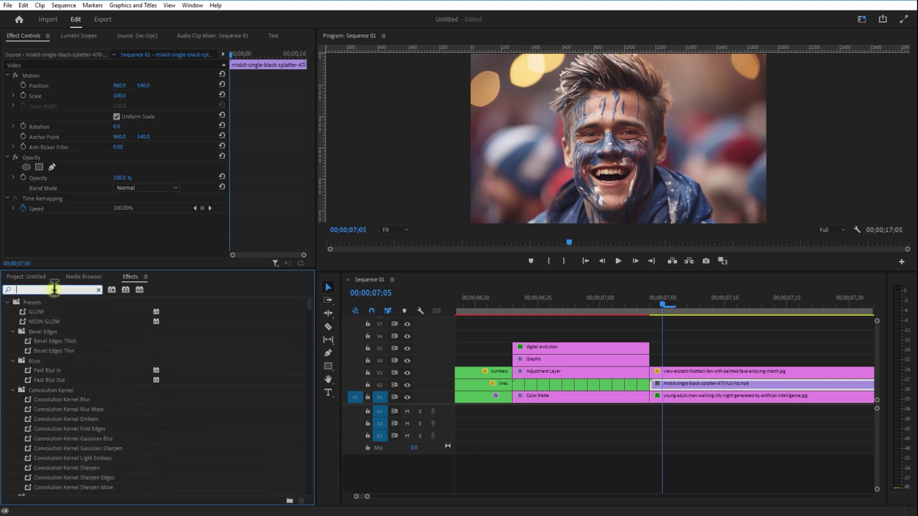
pyautogui.write('matte')
pyautogui.click(52, 354)
pyautogui.moveTo(366, 368); pyautogui.dragTo(670, 382)
# Set the splatter video's Track Matte Key to use Video 3 as its matte, composited using Matte Luma
pyautogui.moveTo(308, 178); pyautogui.dragTo(303, 239)
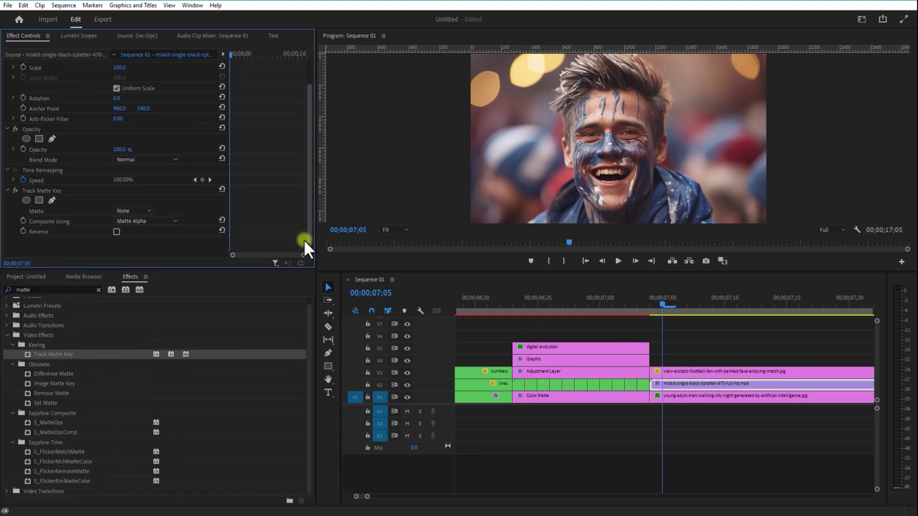
pyautogui.click(134, 211)
pyautogui.click(140, 286)
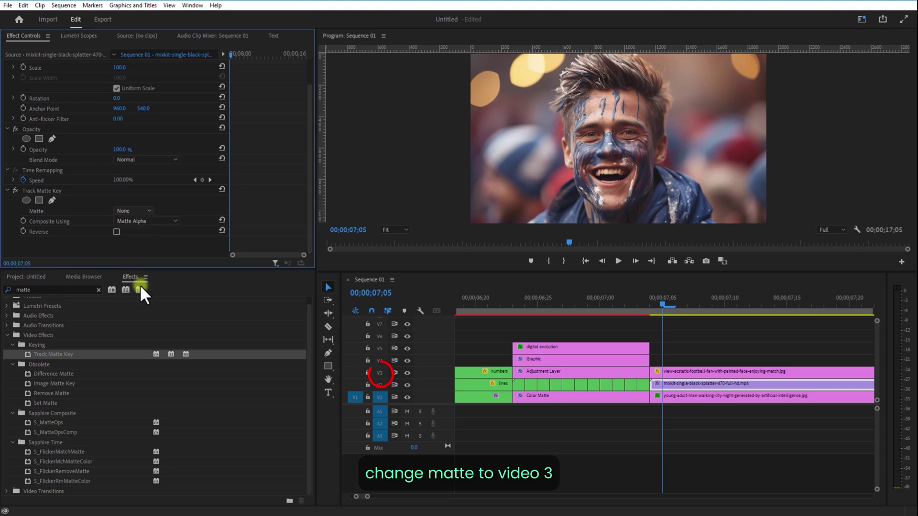
pyautogui.click(146, 222)
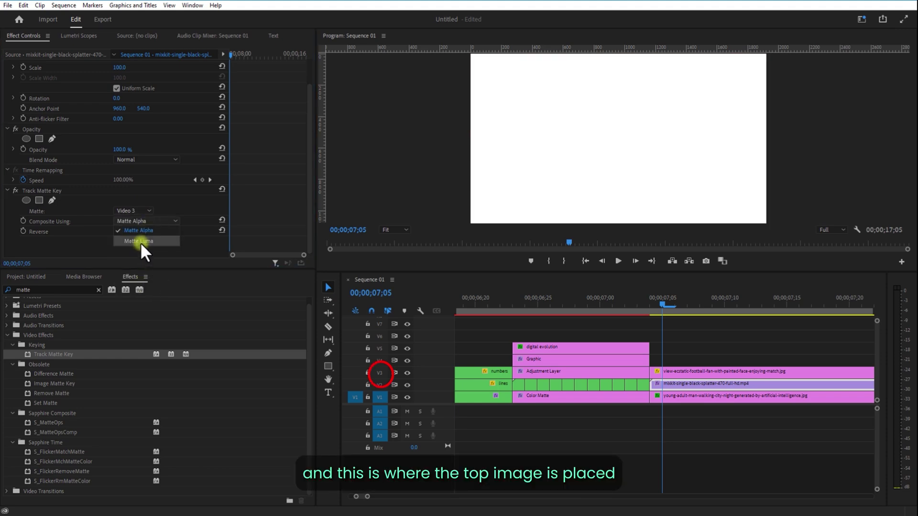
pyautogui.click(665, 302)
pyautogui.moveTo(664, 302); pyautogui.dragTo(678, 318)
pyautogui.click(166, 221)
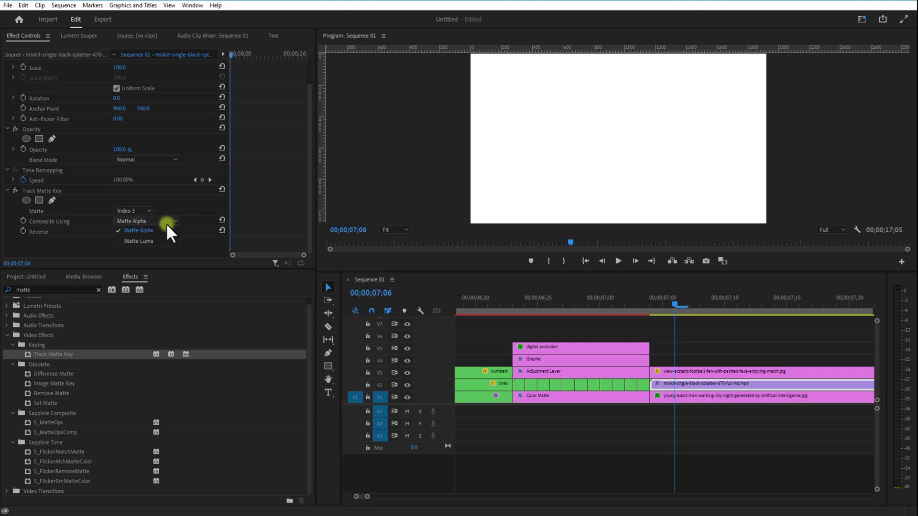
pyautogui.click(162, 241)
# Cut the splatter clip at 00;00;07;17, where the ink splash begins, and delete the portion before it
pyautogui.click(813, 335)
pyautogui.press('Left')
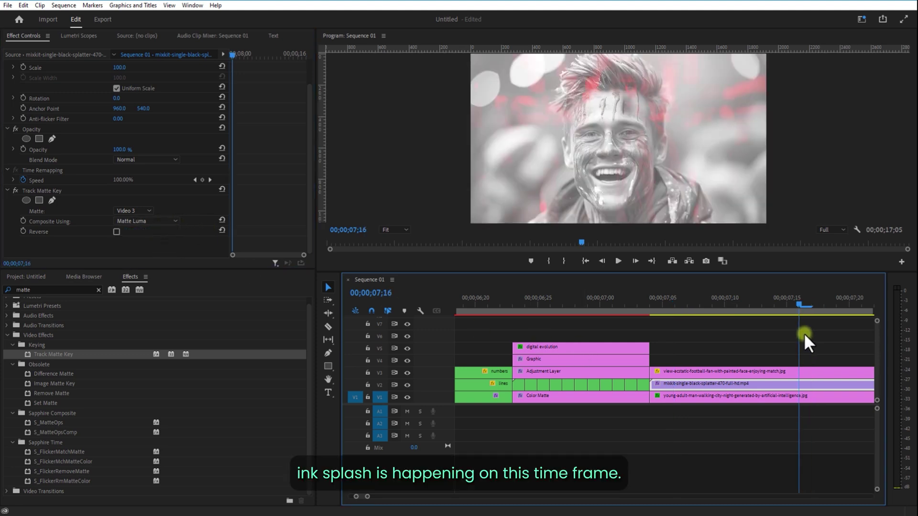
pyautogui.click(808, 372)
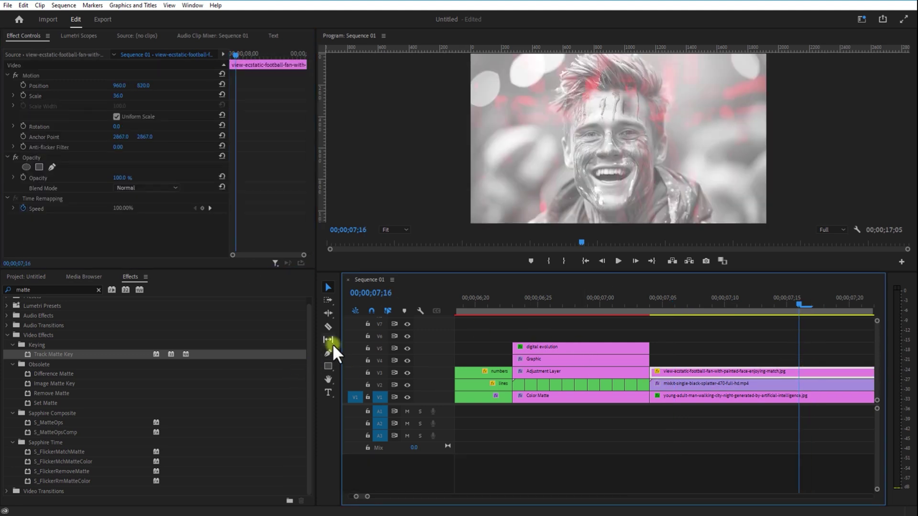
pyautogui.click(328, 327)
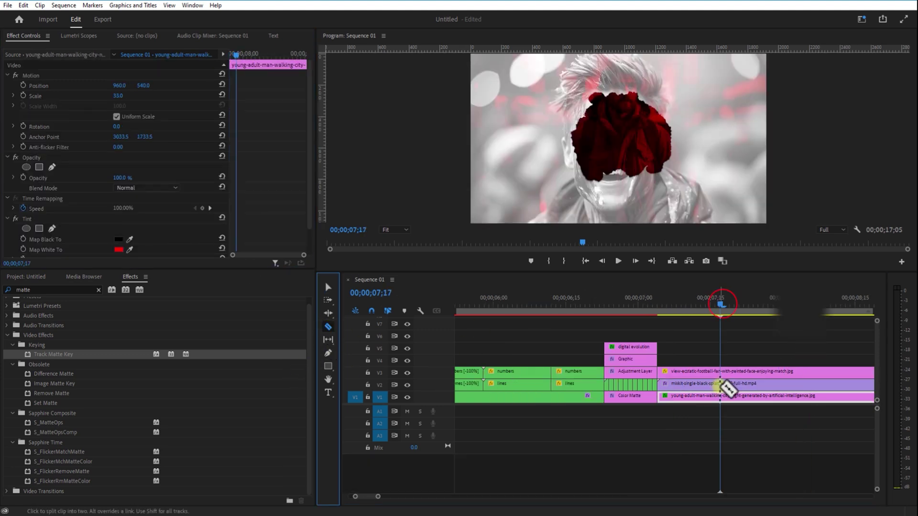
pyautogui.click(721, 384)
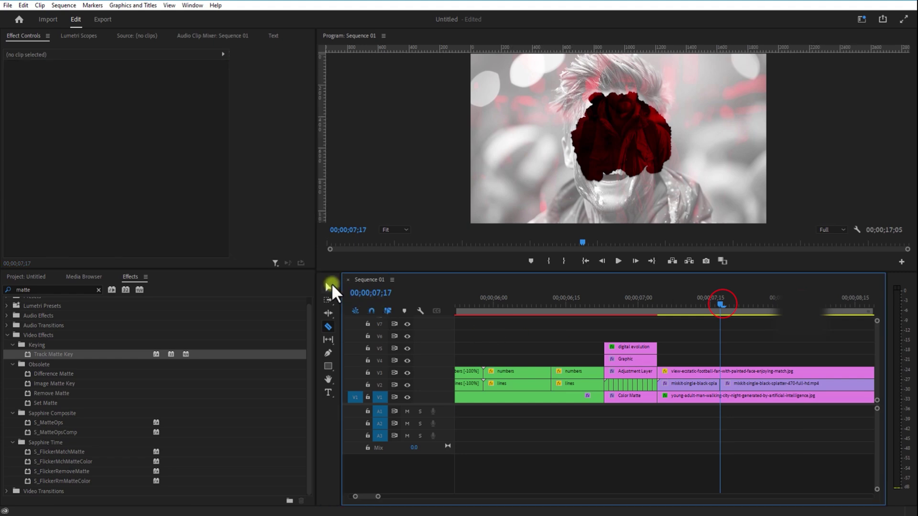
pyautogui.click(328, 287)
pyautogui.click(691, 382)
pyautogui.press('Delete')
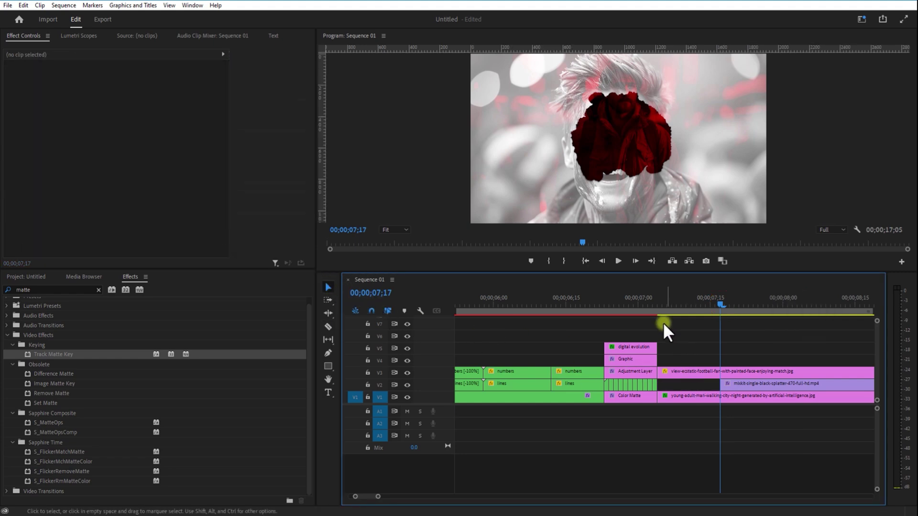
# Preview the ink splash animation from the start of the fifth scene
pyautogui.click(659, 305)
pyautogui.moveTo(660, 304); pyautogui.dragTo(726, 378)
pyautogui.click(726, 379)
# Place the black-and-white vintage scene image on V1 at 00;00;09;00, directly after the fifth scene, and set its Scale to 41
pyautogui.moveTo(378, 496); pyautogui.dragTo(425, 497)
pyautogui.click(713, 304)
pyautogui.click(78, 410)
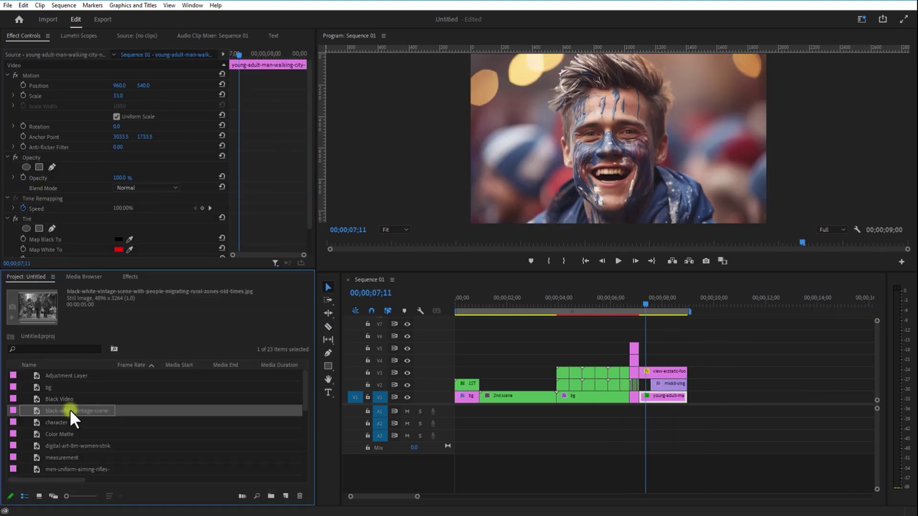
pyautogui.moveTo(70, 409); pyautogui.dragTo(699, 404)
pyautogui.click(688, 302)
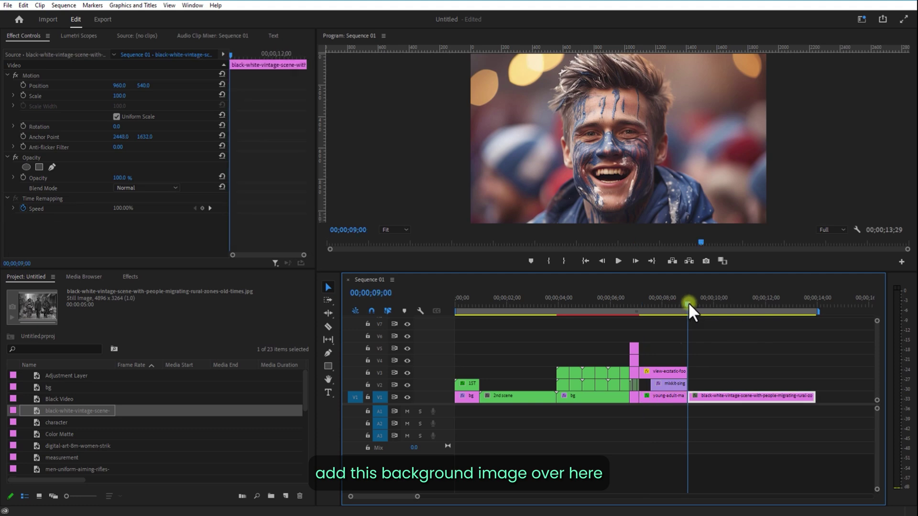
pyautogui.moveTo(119, 96); pyautogui.dragTo(93, 106)
# Apply the Turbulent Displace effect to the black-and-white vintage image
pyautogui.click(130, 277)
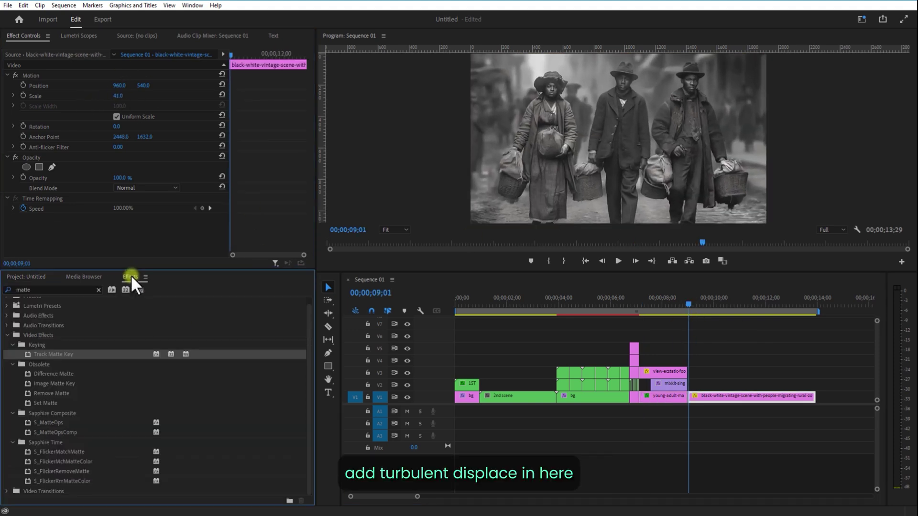
pyautogui.doubleClick(40, 288)
pyautogui.press('BackSpace')
pyautogui.write('turbu')
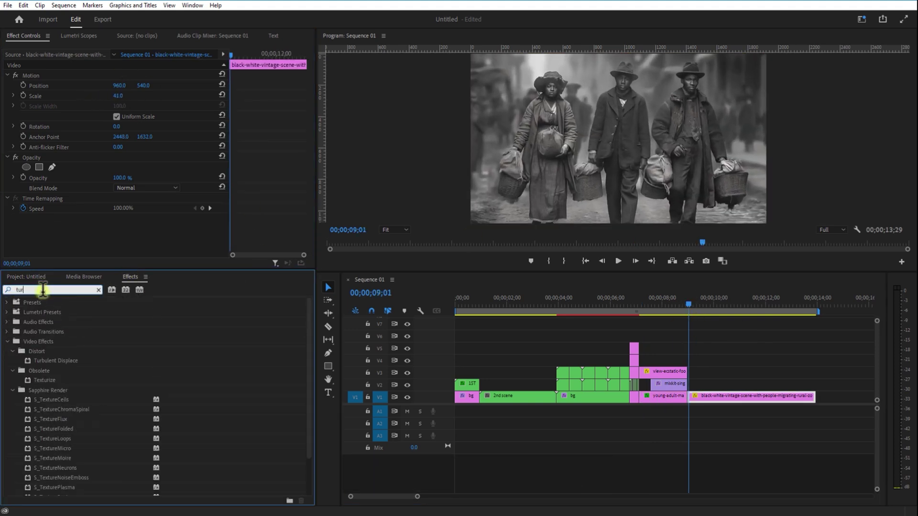
pyautogui.moveTo(55, 361); pyautogui.dragTo(723, 401)
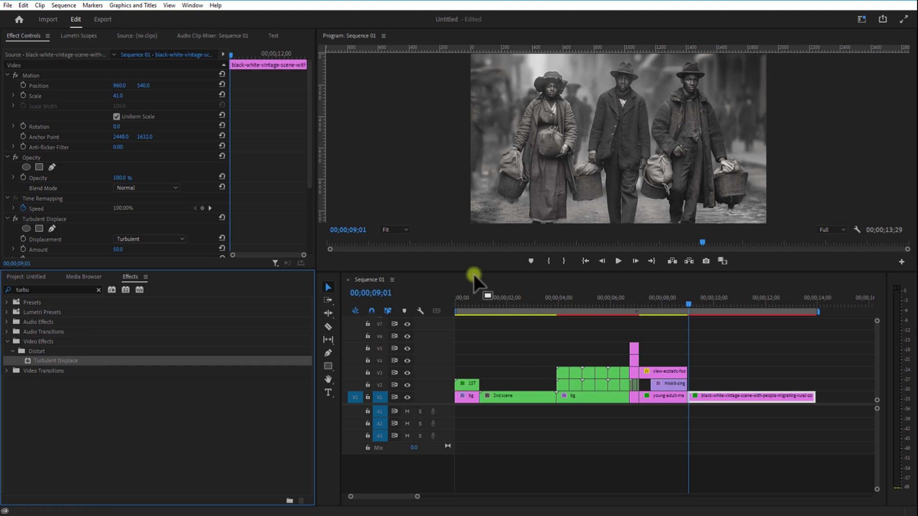
# At 00;00;09;00, keyframe the Turbulent Displace Size at 2 and set Displacement to Turbulent Smoother
pyautogui.click(226, 54)
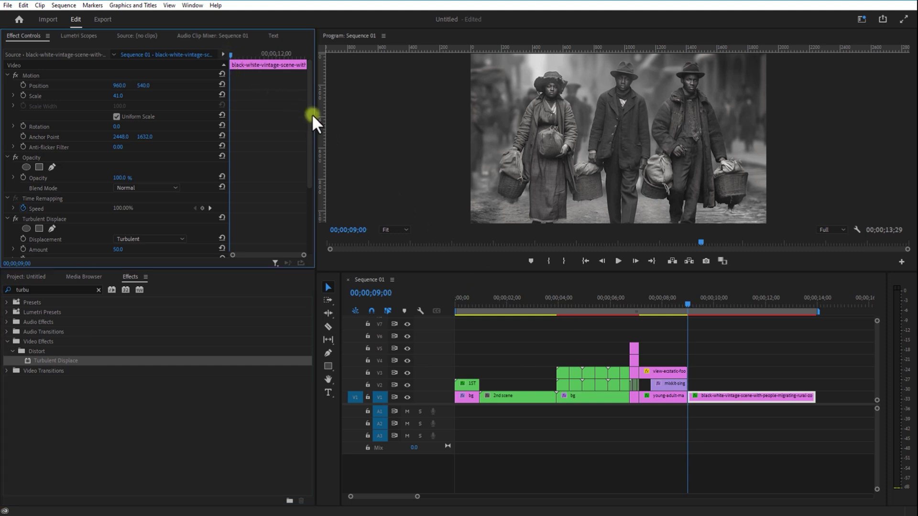
pyautogui.moveTo(310, 124); pyautogui.dragTo(309, 192)
pyautogui.moveTo(126, 160); pyautogui.dragTo(63, 162)
pyautogui.click(149, 139)
pyautogui.click(150, 176)
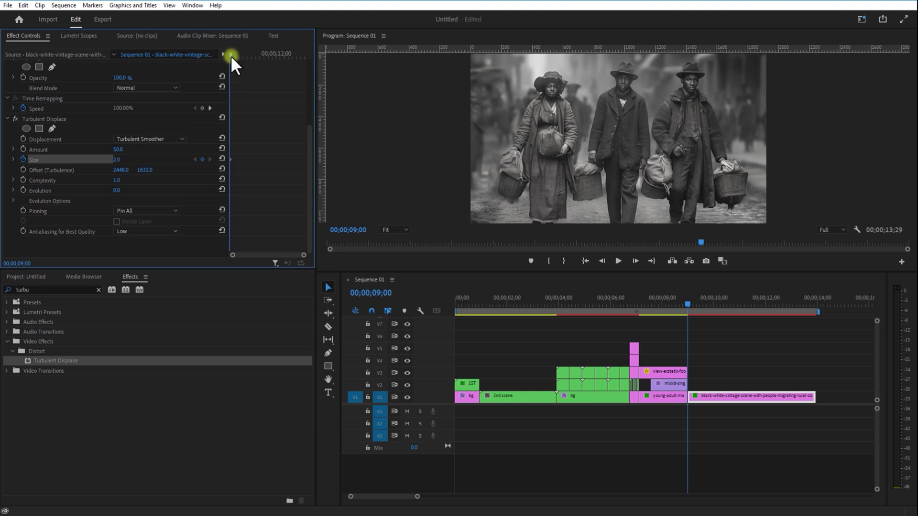
# Keyframe a new Turbulent Displace Size at 00;00;09;20 and a Size of 10 a few frames further on
pyautogui.moveTo(229, 56); pyautogui.dragTo(240, 61)
pyautogui.click(120, 159)
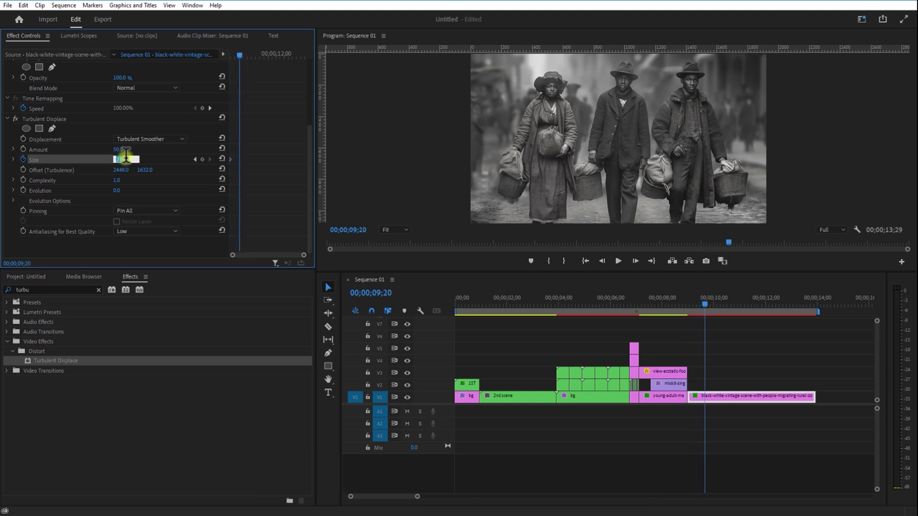
pyautogui.press('Return')
pyautogui.moveTo(239, 52); pyautogui.dragTo(268, 56)
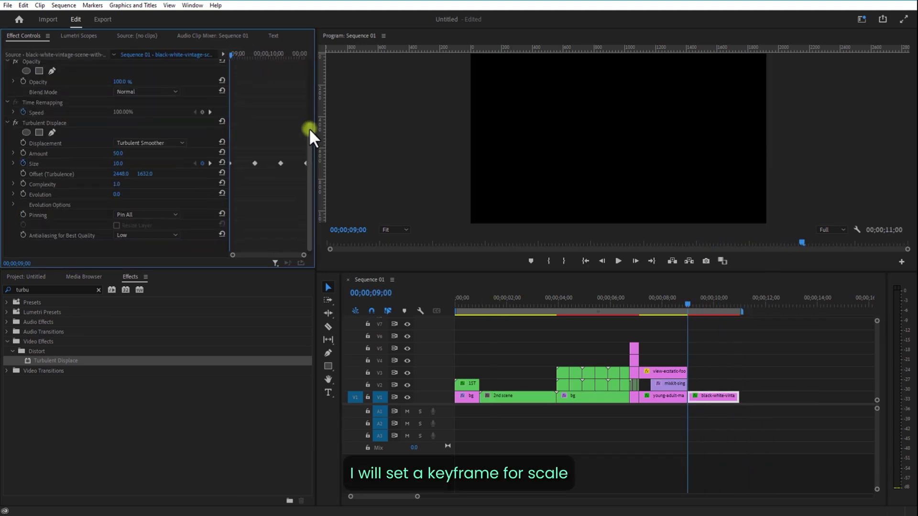
# Keyframe the black-and-white vintage image's Scale at 41 at 00;00;09;00 and at 44 at 00;00;10;17
pyautogui.moveTo(309, 128); pyautogui.dragTo(314, 65)
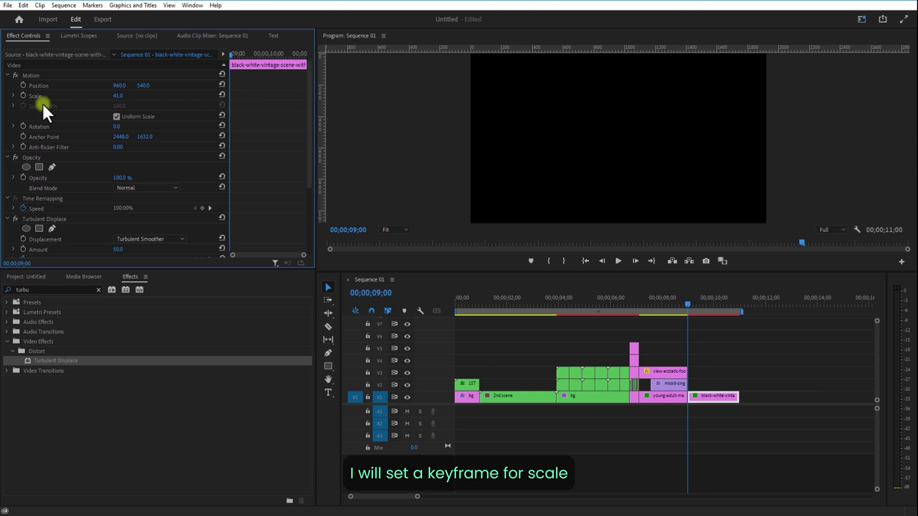
pyautogui.click(23, 95)
pyautogui.moveTo(234, 53); pyautogui.dragTo(290, 67)
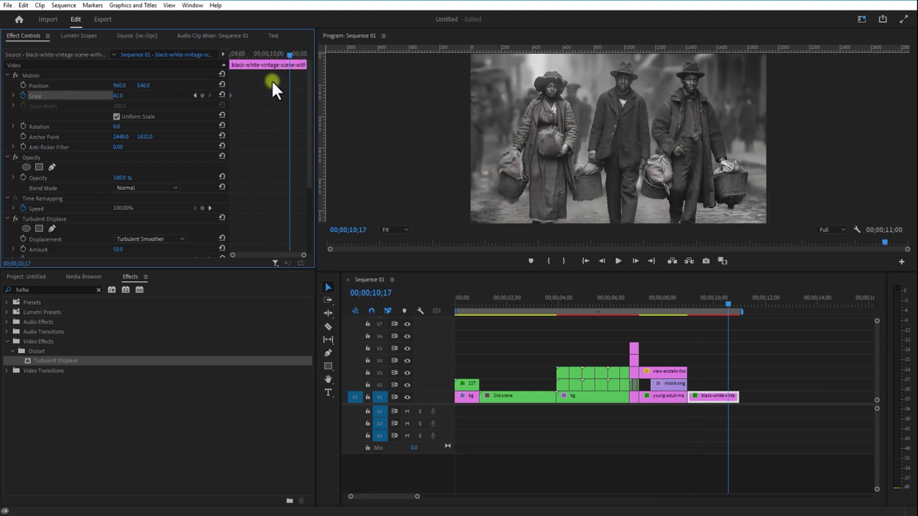
pyautogui.moveTo(122, 101)
pyautogui.mouseDown()
pyautogui.moveTo(288, 95)
pyautogui.moveTo(107, 94)
pyautogui.mouseUp()
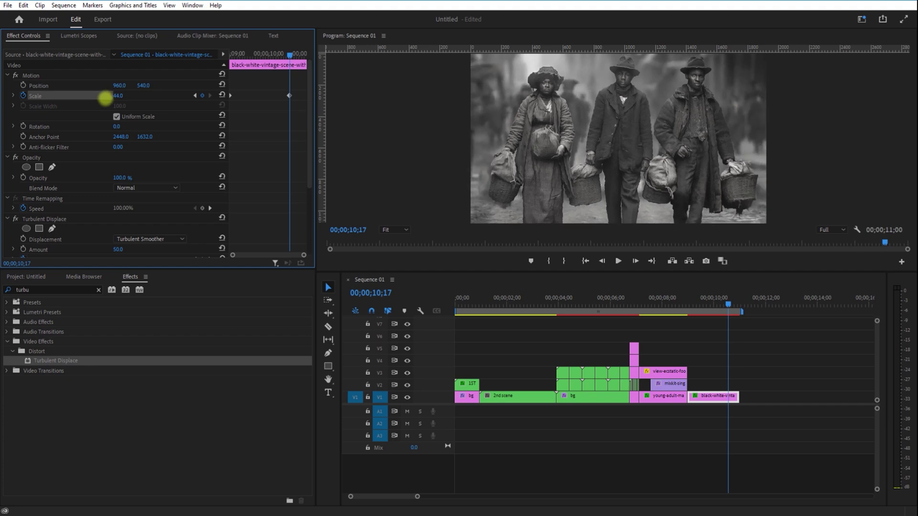
pyautogui.moveTo(287, 65); pyautogui.dragTo(222, 68)
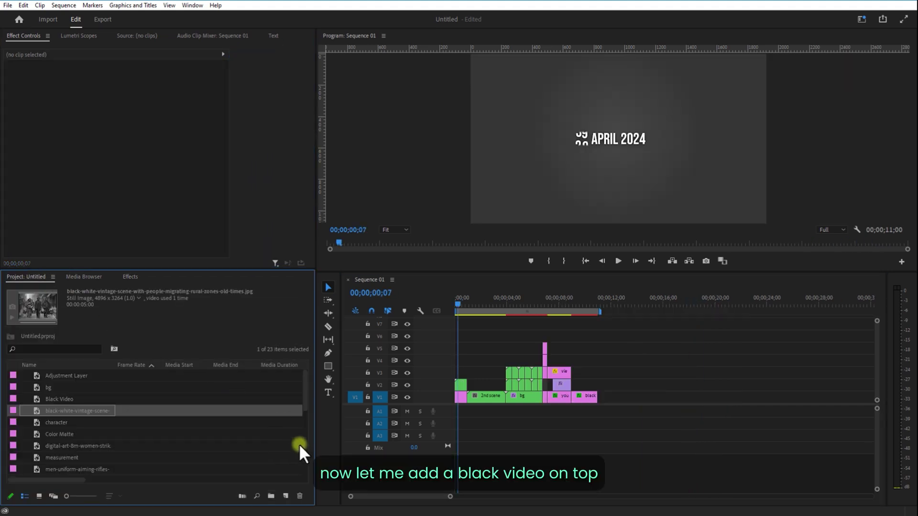
# Create a 1920 x 1080 black video, place it on V6 from the sequence start, and extend it to the end of the vintage scene
pyautogui.click(286, 496)
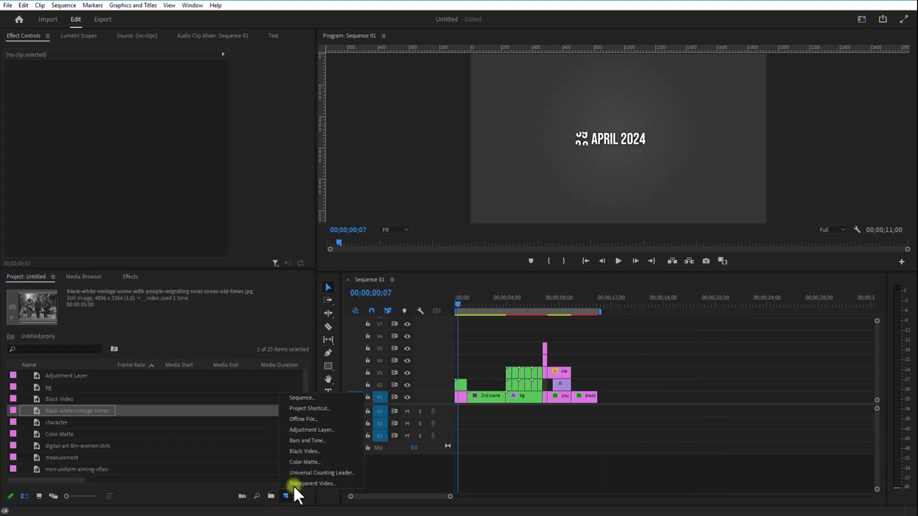
pyautogui.click(315, 450)
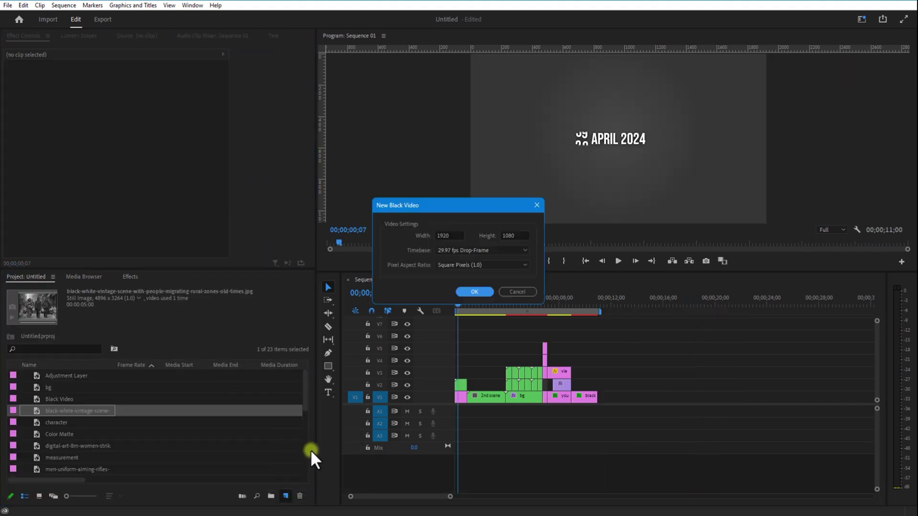
pyautogui.click(470, 288)
pyautogui.moveTo(471, 351); pyautogui.dragTo(441, 334)
pyautogui.moveTo(519, 336); pyautogui.dragTo(597, 337)
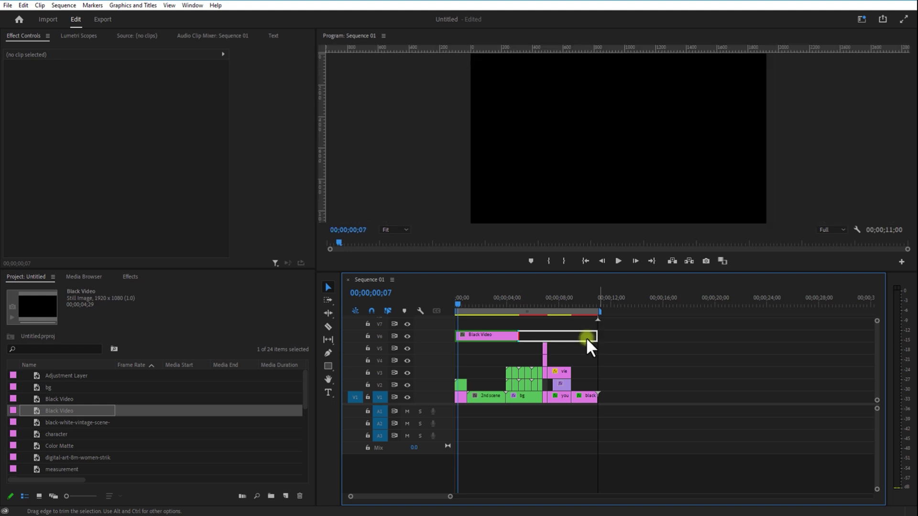
# Apply the Crop effect to the black video on V6 and set its Top value to 90%
pyautogui.click(130, 277)
pyautogui.click(59, 290)
pyautogui.write('crop')
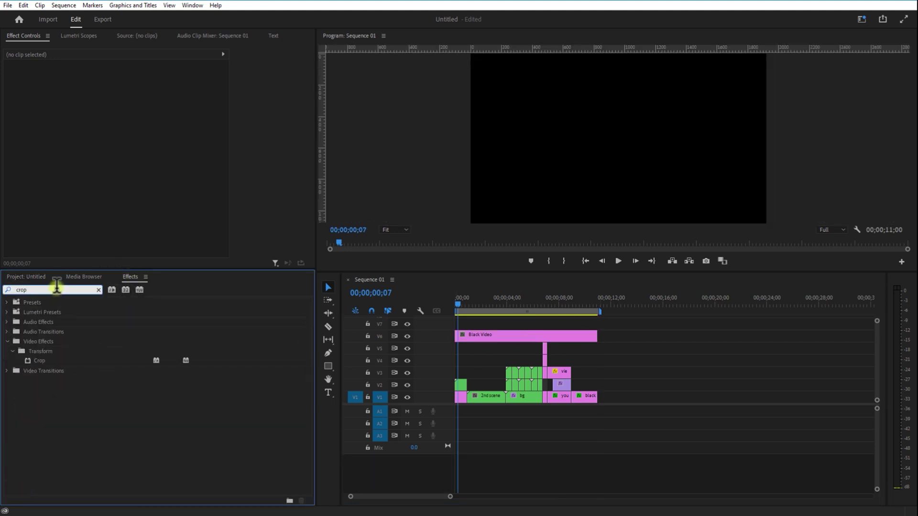
pyautogui.moveTo(76, 361); pyautogui.dragTo(506, 340)
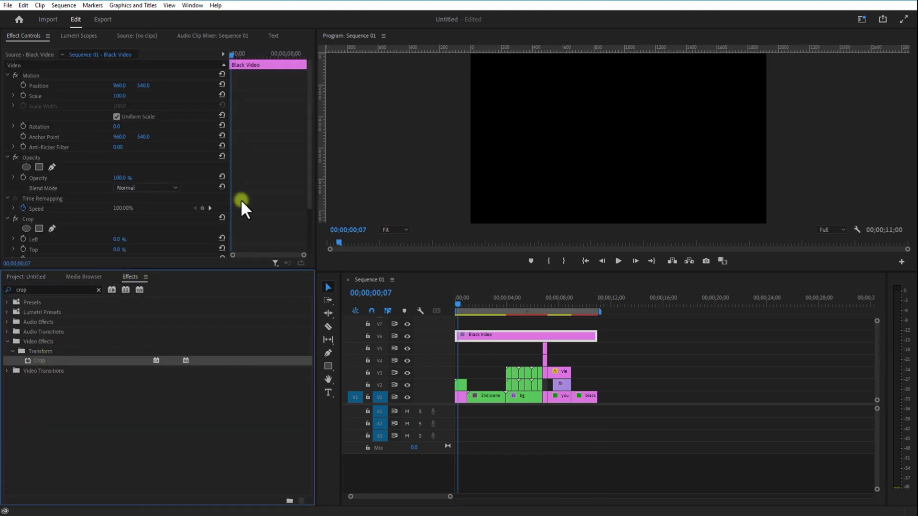
pyautogui.moveTo(123, 249); pyautogui.dragTo(210, 242)
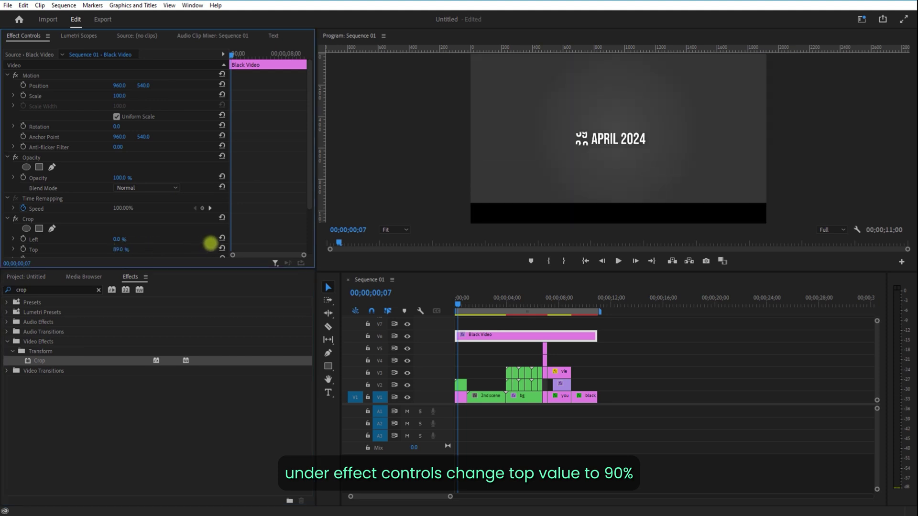
# Duplicate the cropped black video onto V7 and set the copy's Crop to Top 0% and Bottom 90%
pyautogui.keyDown('alt'); pyautogui.moveTo(473, 336); pyautogui.dragTo(483, 322); pyautogui.keyUp('alt')
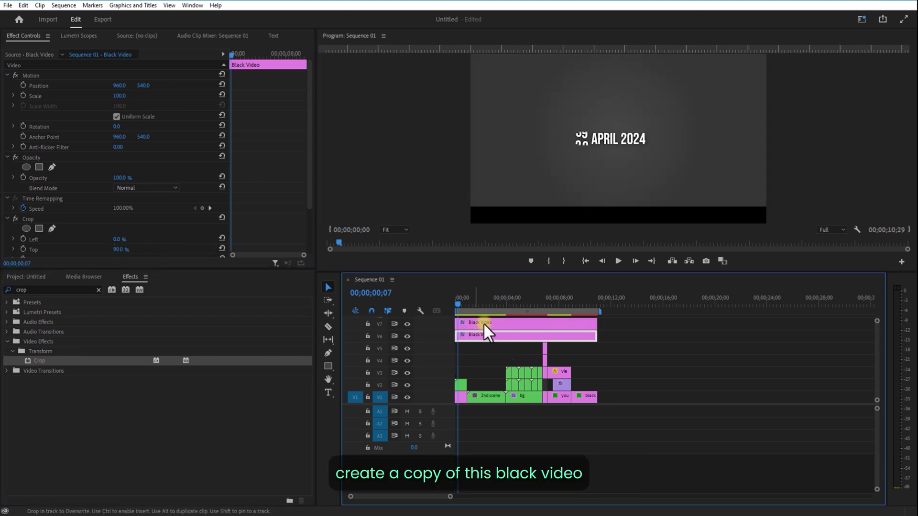
pyautogui.click(122, 249)
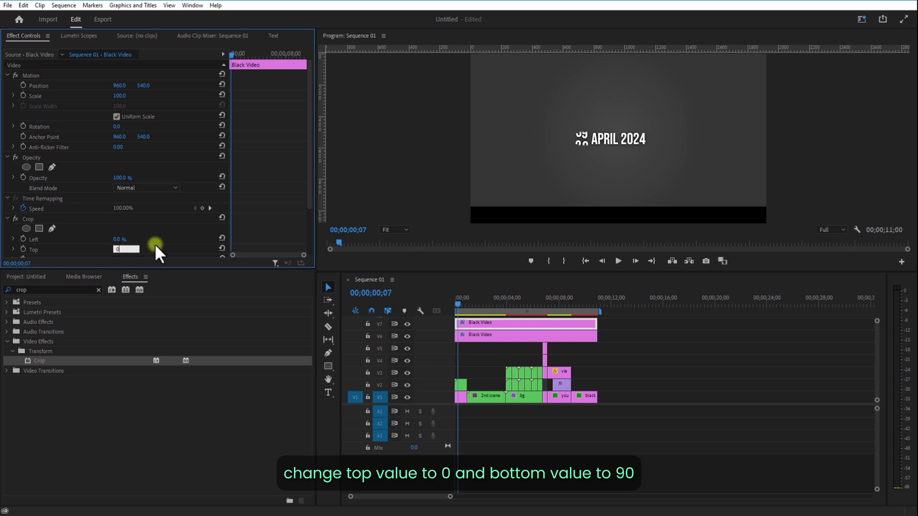
pyautogui.write('0')
pyautogui.press('Return')
pyautogui.scroll(-1, 156, 233)
pyautogui.moveTo(122, 250); pyautogui.dragTo(167, 247)
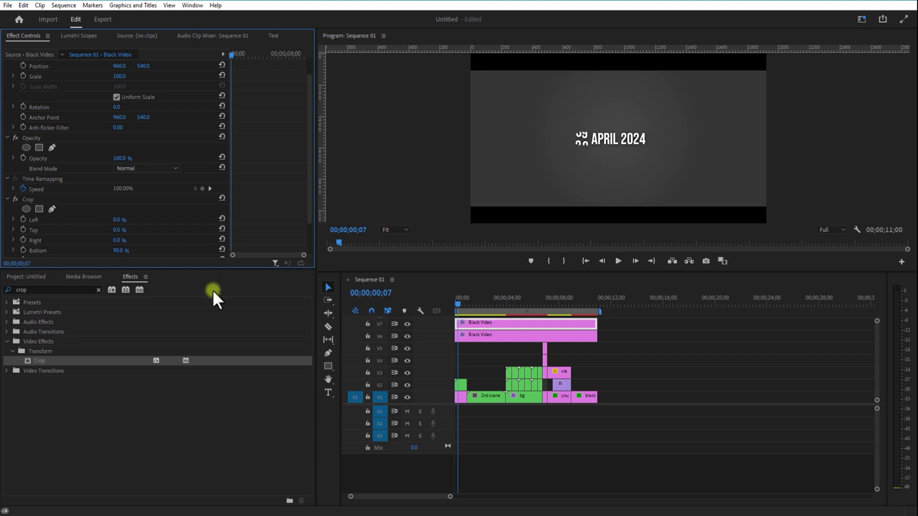
pyautogui.moveTo(463, 308); pyautogui.dragTo(466, 308)
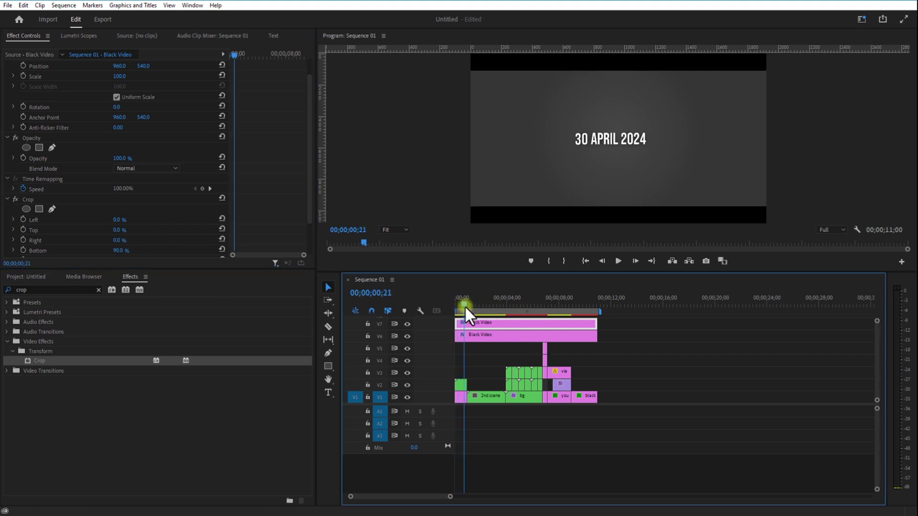